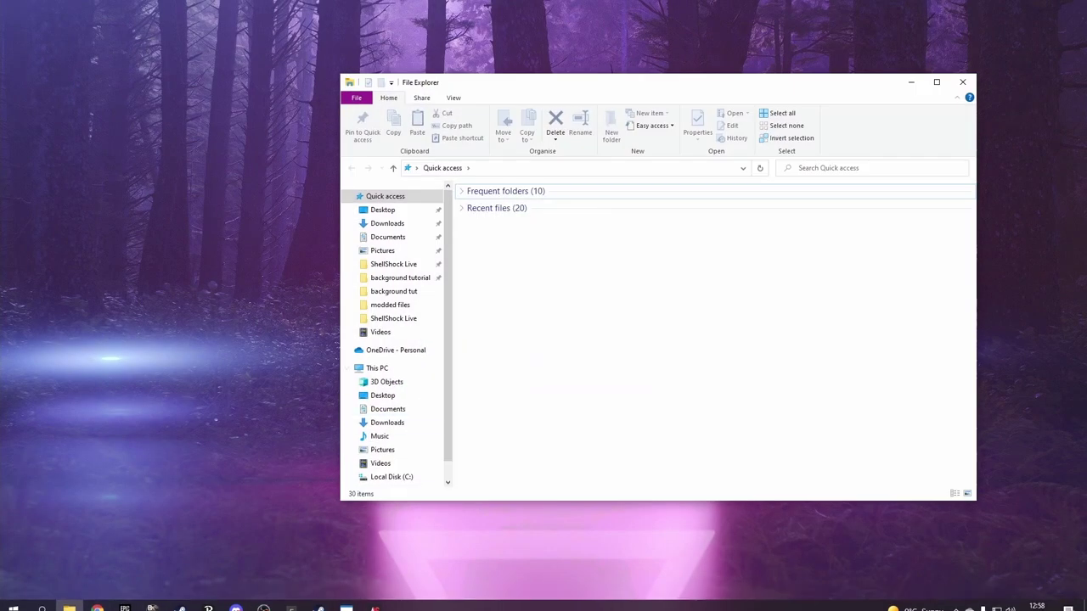
Step: Search the Original folder inside the background tutorial folder for "lv"
{"action": "left_click", "coordinate": [400, 277]}
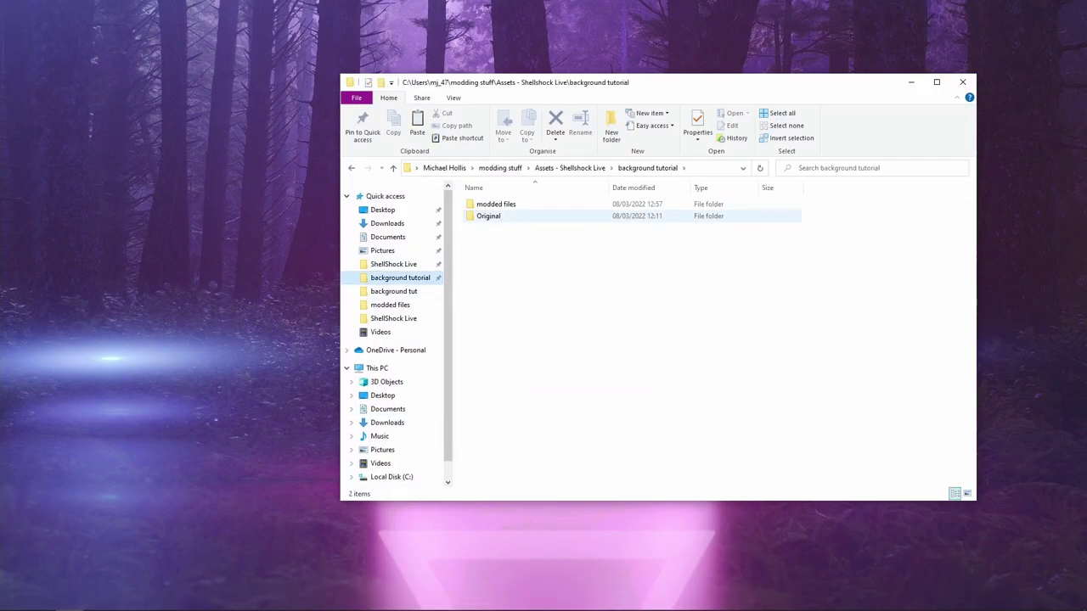
{"action": "left_click", "coordinate": [501, 217]}
{"action": "double_click", "coordinate": [488, 216]}
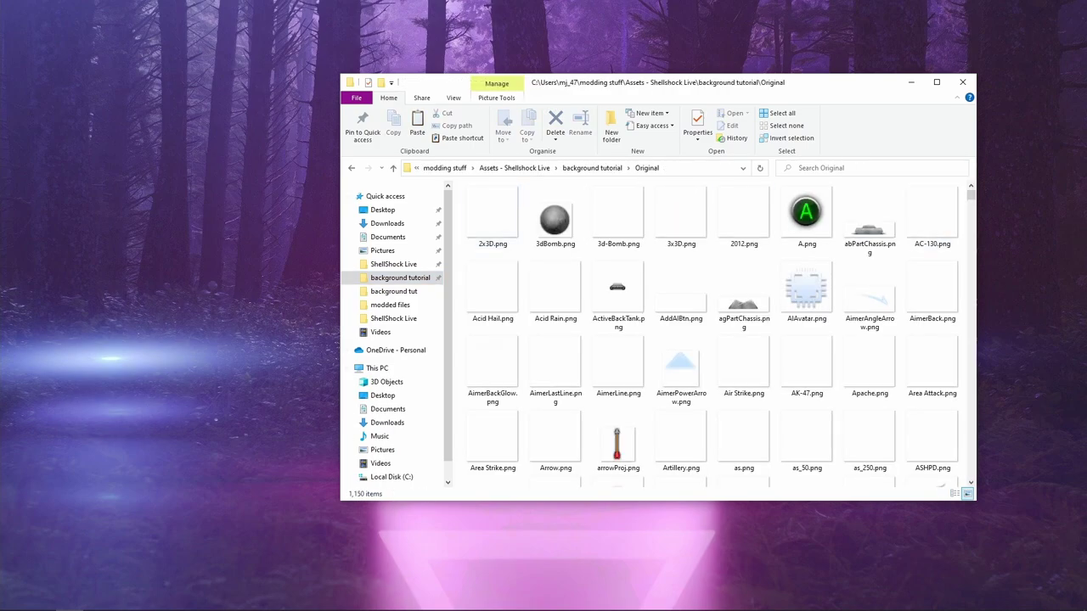
{"action": "left_click", "coordinate": [850, 168]}
{"action": "type", "text": "lv"}
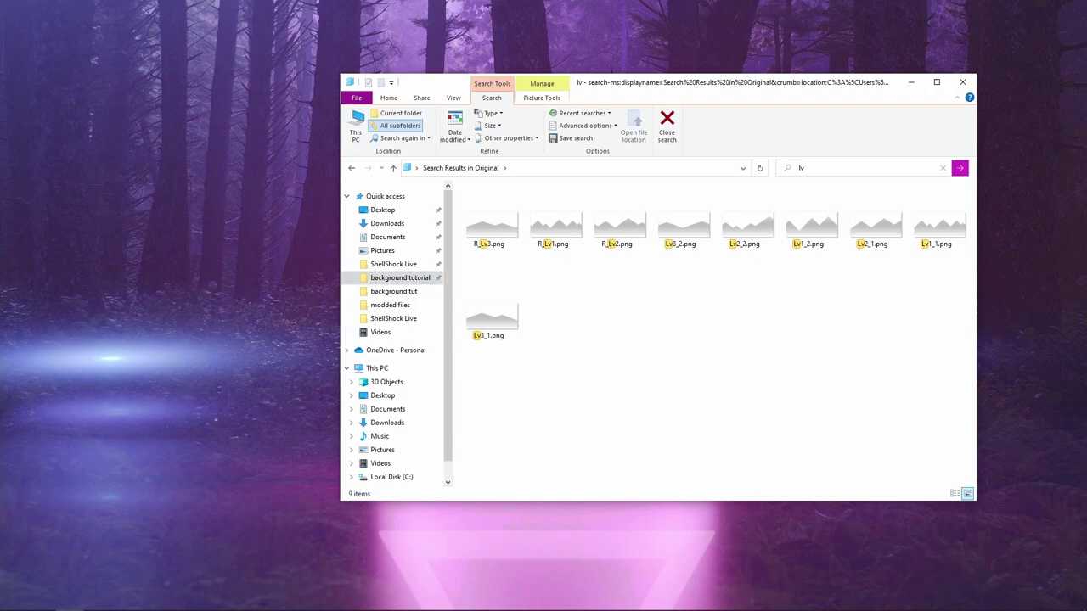
Step: Copy all nine found Lv and R_Lv PNG images into the modded files folder of background tutorial
{"action": "left_click_drag", "start_coordinate": [495, 387], "coordinate": [972, 183]}
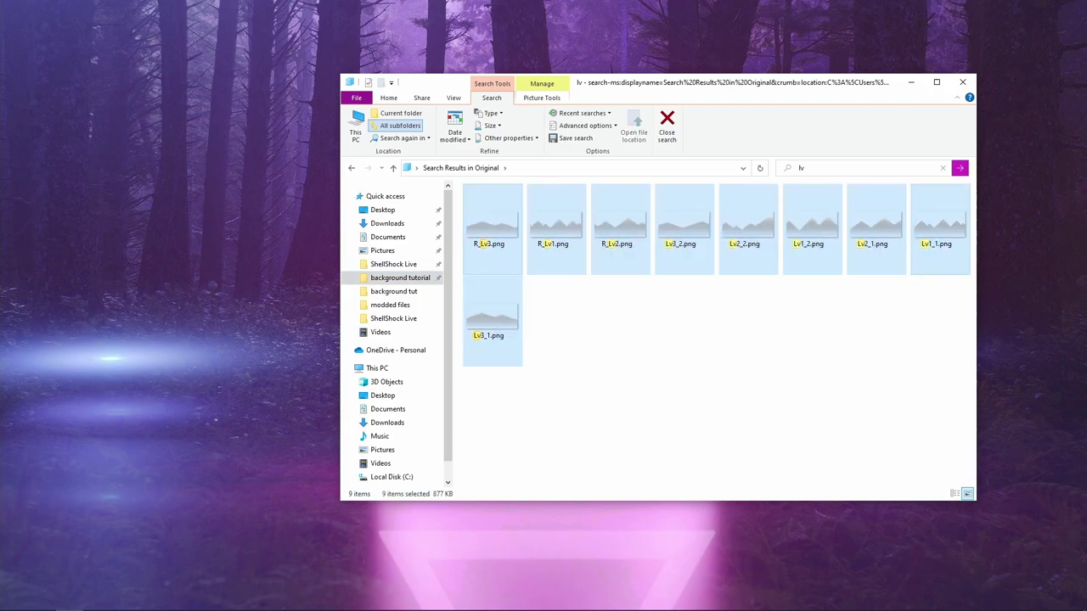
{"action": "right_click", "coordinate": [889, 225]}
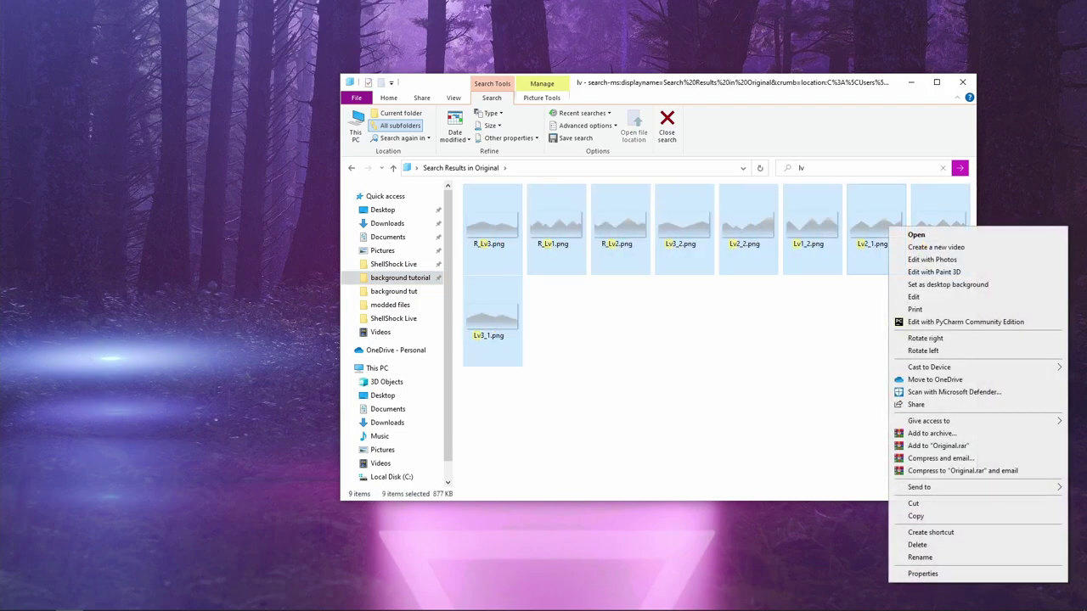
{"action": "left_click", "coordinate": [934, 515]}
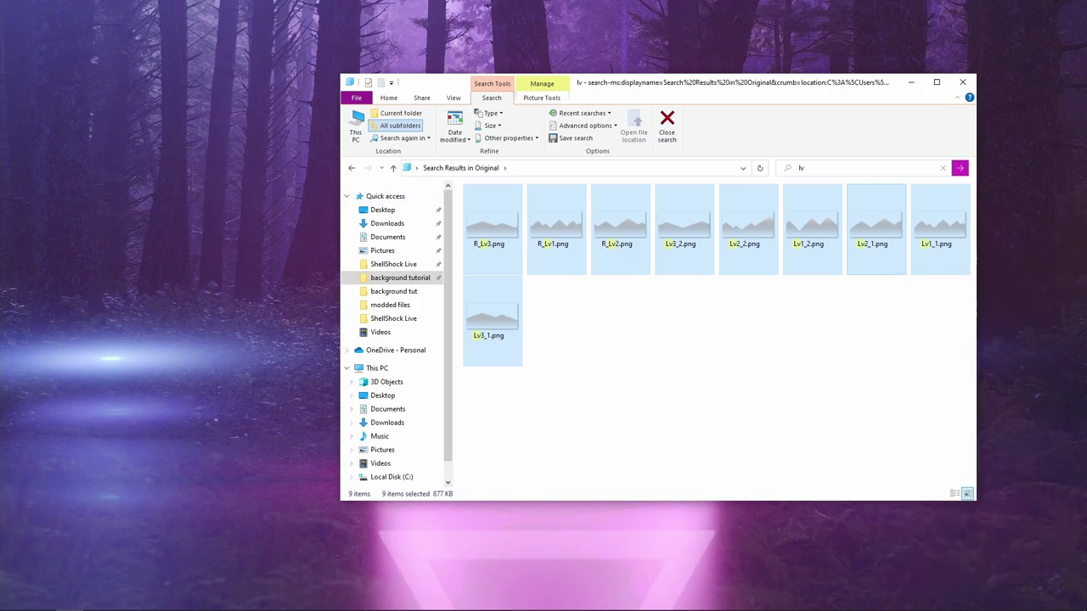
{"action": "left_click", "coordinate": [352, 168]}
{"action": "left_click", "coordinate": [352, 168]}
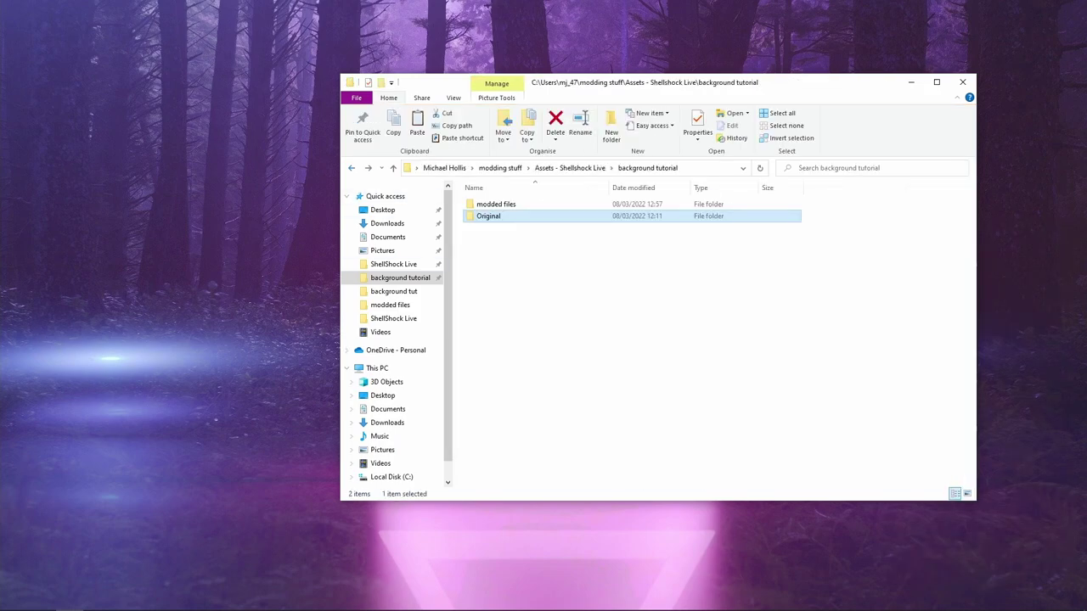
{"action": "double_click", "coordinate": [496, 204]}
{"action": "right_click", "coordinate": [540, 277]}
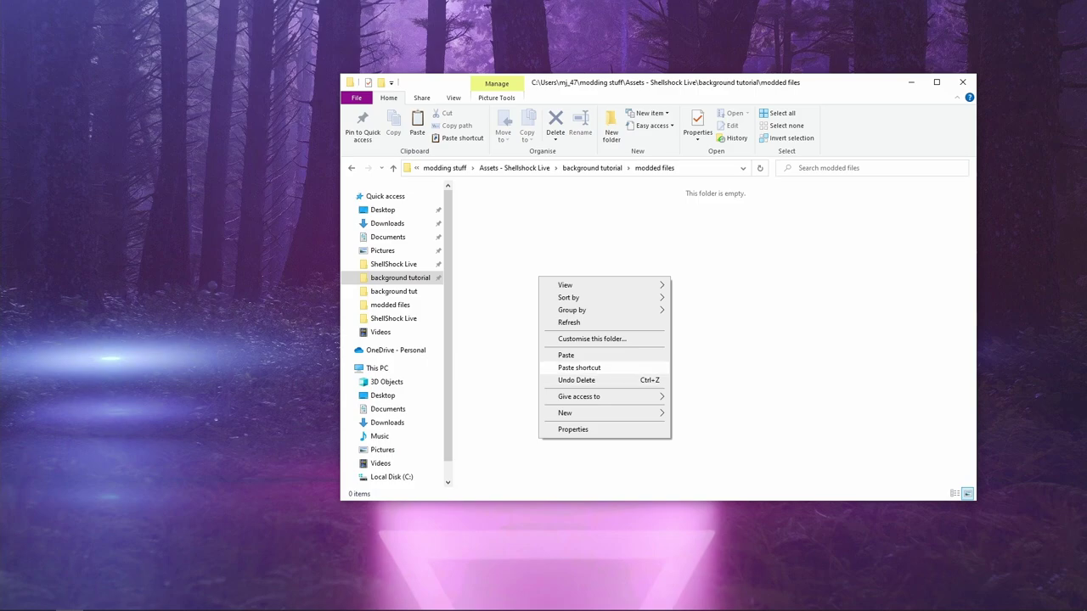
{"action": "left_click", "coordinate": [566, 355]}
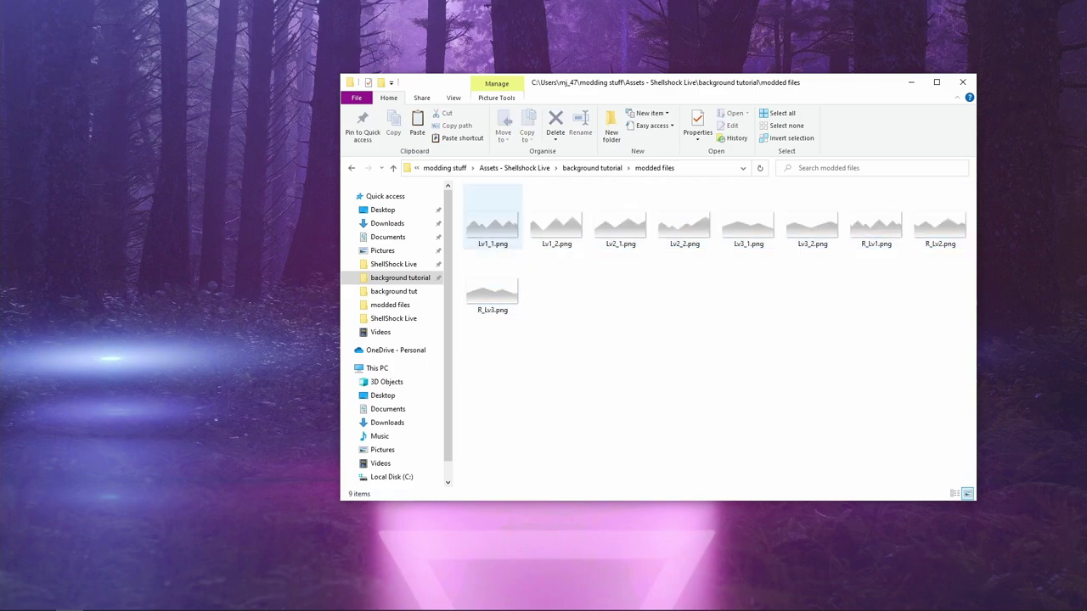
Step: Open Lv1_1.png from the modded files folder in Inkscape vector graphics editor
{"action": "left_click", "coordinate": [492, 219]}
{"action": "right_click", "coordinate": [504, 219]}
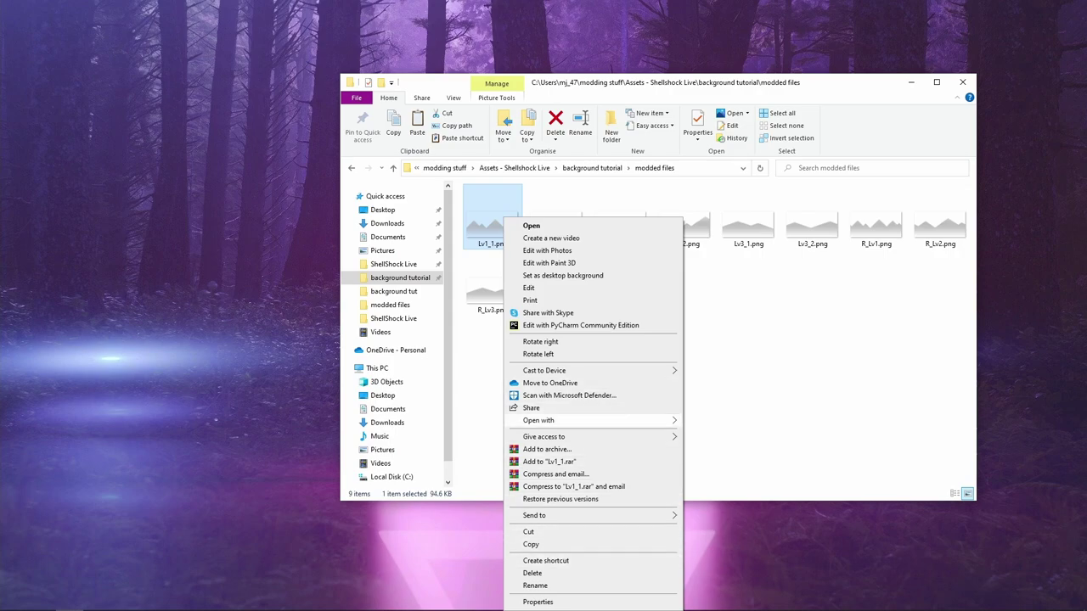
{"action": "mouse_move", "coordinate": [595, 420]}
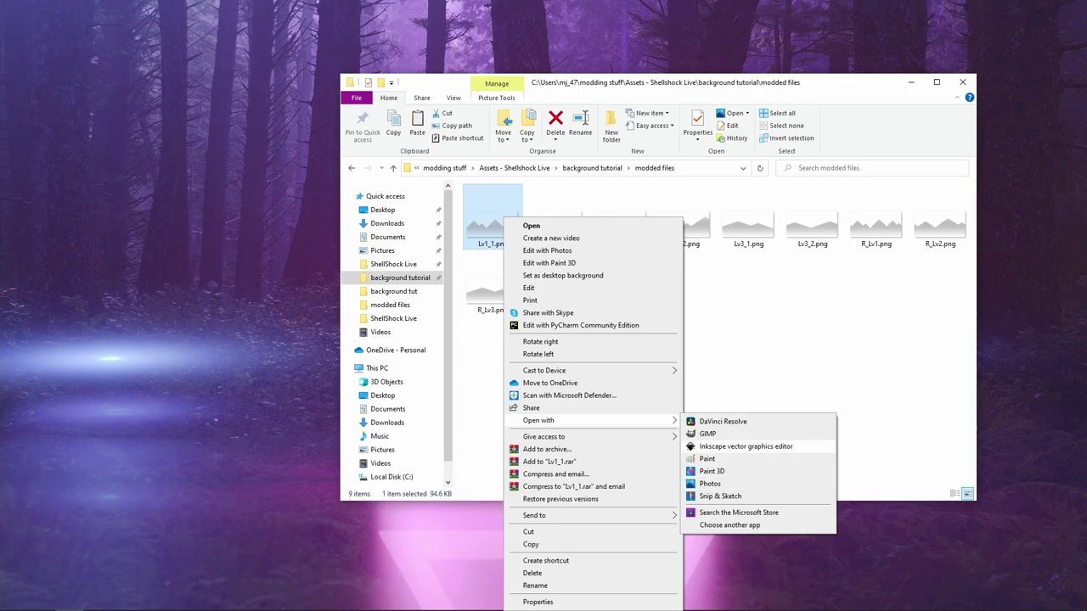
{"action": "left_click", "coordinate": [741, 446]}
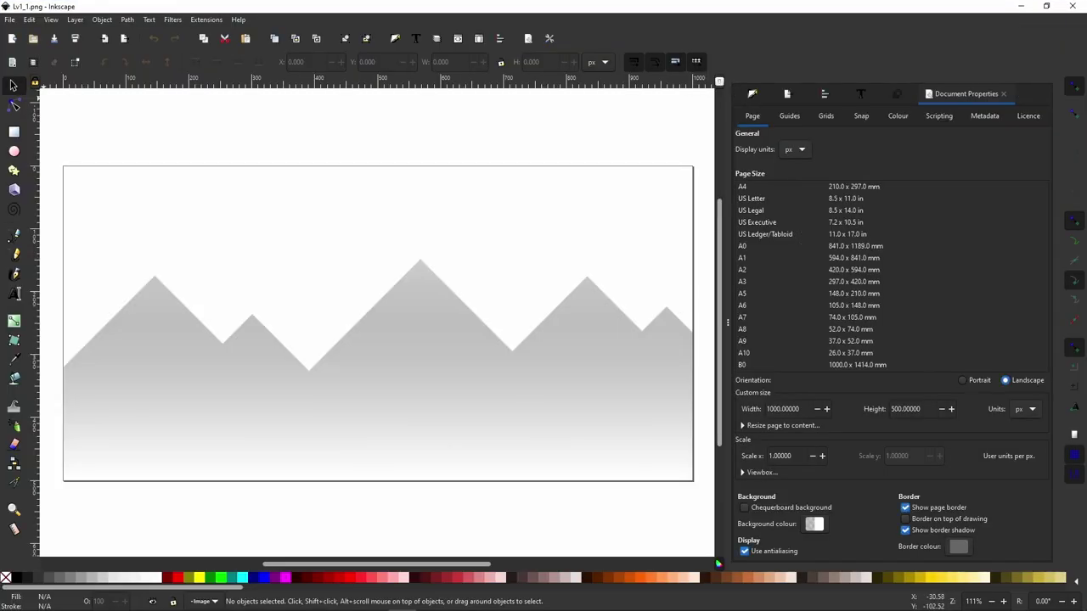
Step: Replace the mountain image with an unfilled 1000 x 500 px rectangle covering the whole page, and select that rectangle
{"action": "key", "text": "r"}
{"action": "left_click_drag", "start_coordinate": [64, 167], "coordinate": [692, 480]}
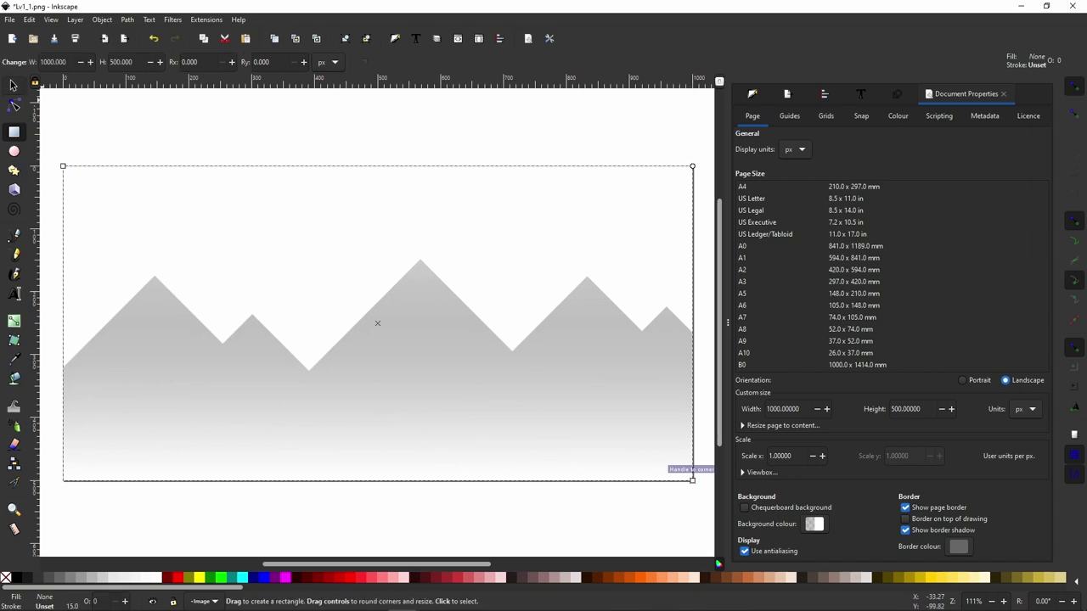
{"action": "left_click", "coordinate": [13, 85]}
{"action": "left_click", "coordinate": [365, 328]}
{"action": "key", "text": "Delete"}
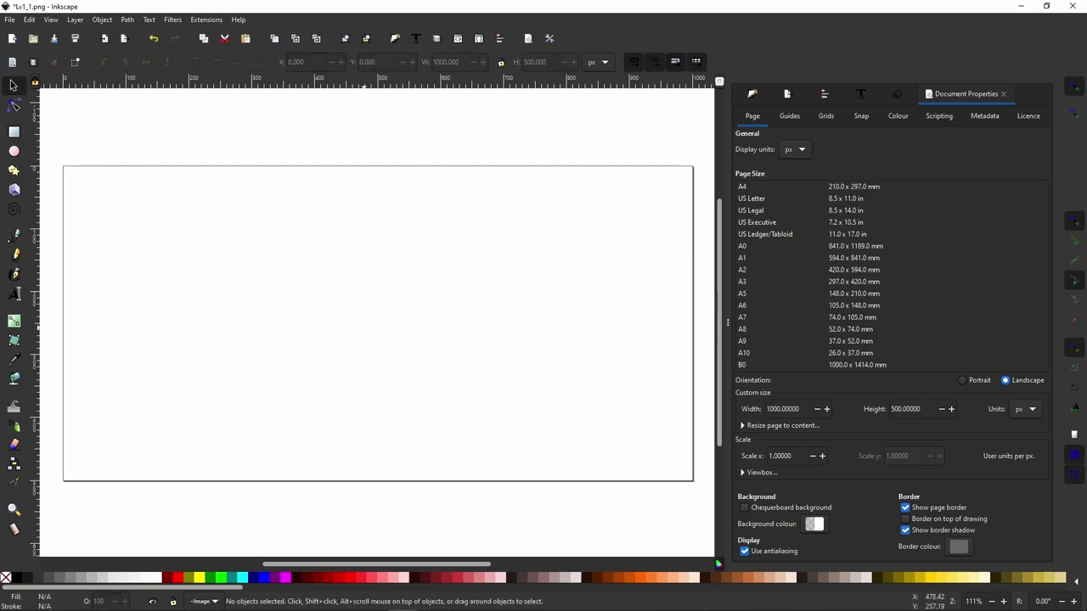
{"action": "left_click_drag", "start_coordinate": [52, 145], "coordinate": [689, 508]}
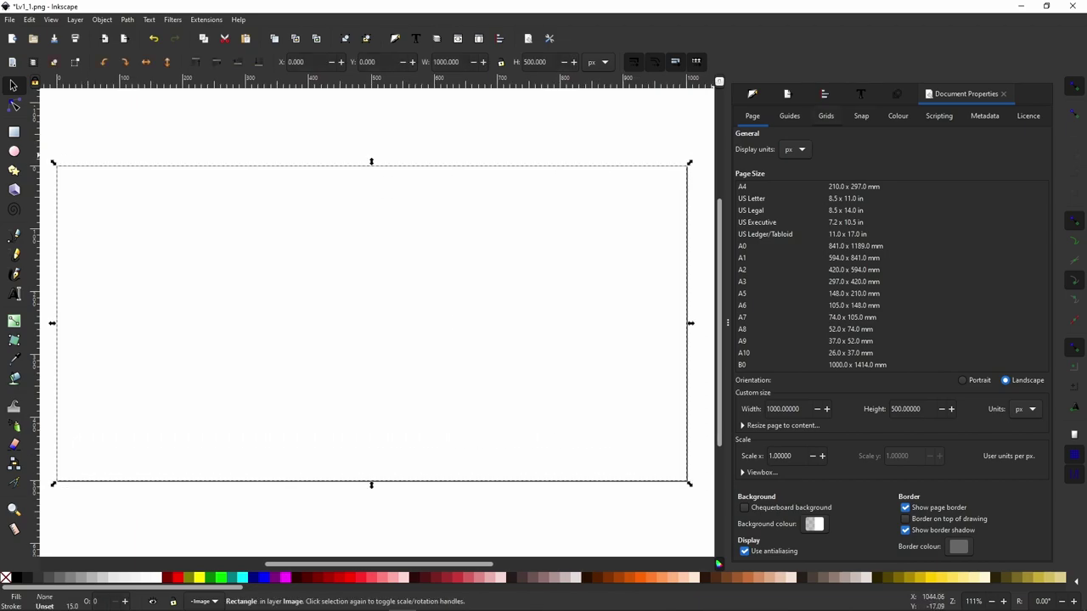
Step: Export the selected rectangle as a PNG to the modded files folder, overwriting Lv1_1.png
{"action": "key", "text": "ctrl+shift+e"}
{"action": "left_click", "coordinate": [1024, 302]}
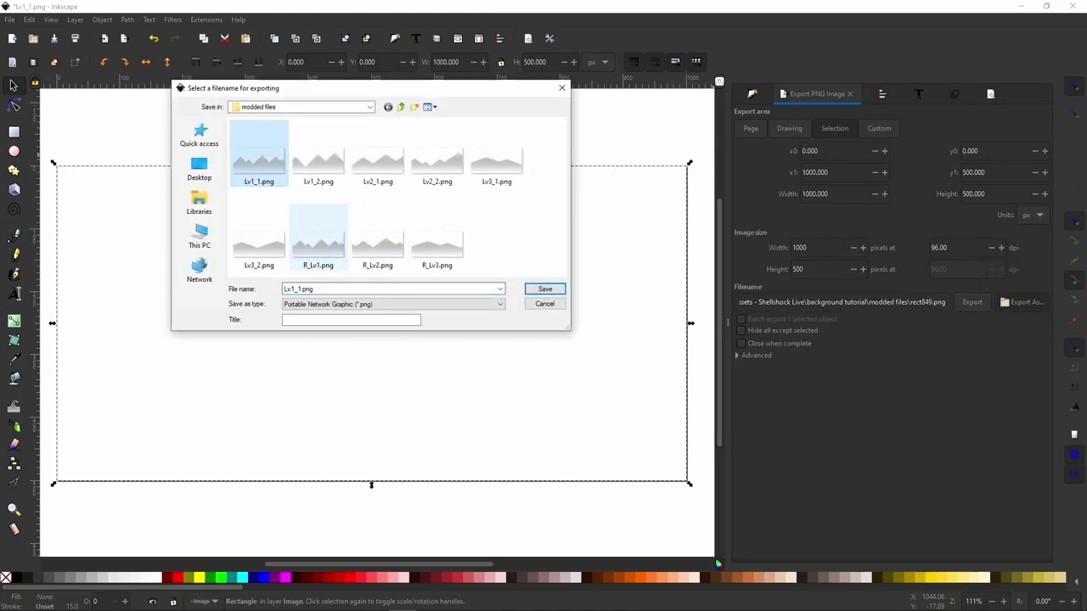
{"action": "left_click", "coordinate": [544, 289]}
{"action": "key", "text": "Return"}
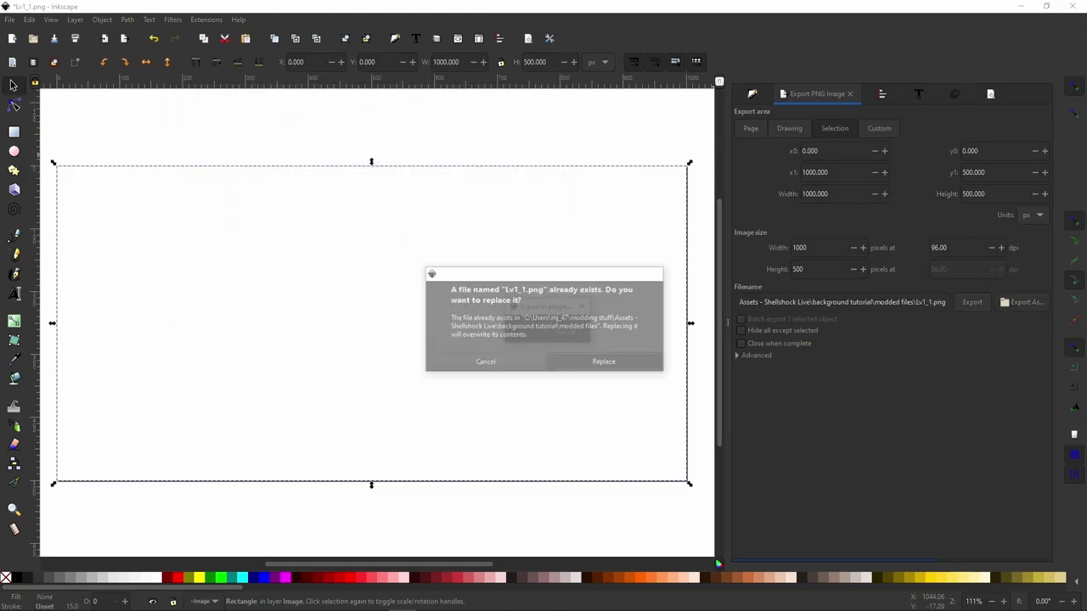
Step: Export the same selection again as a PNG, overwriting Lv1_2.png
{"action": "left_click", "coordinate": [1023, 303]}
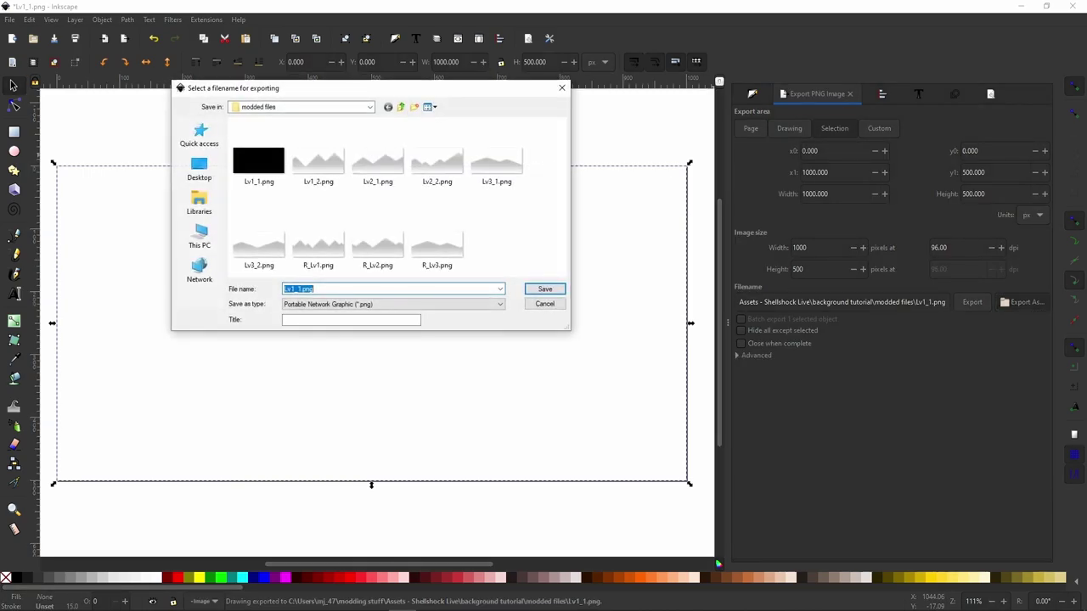
{"action": "left_click", "coordinate": [318, 161]}
{"action": "key", "text": "Return"}
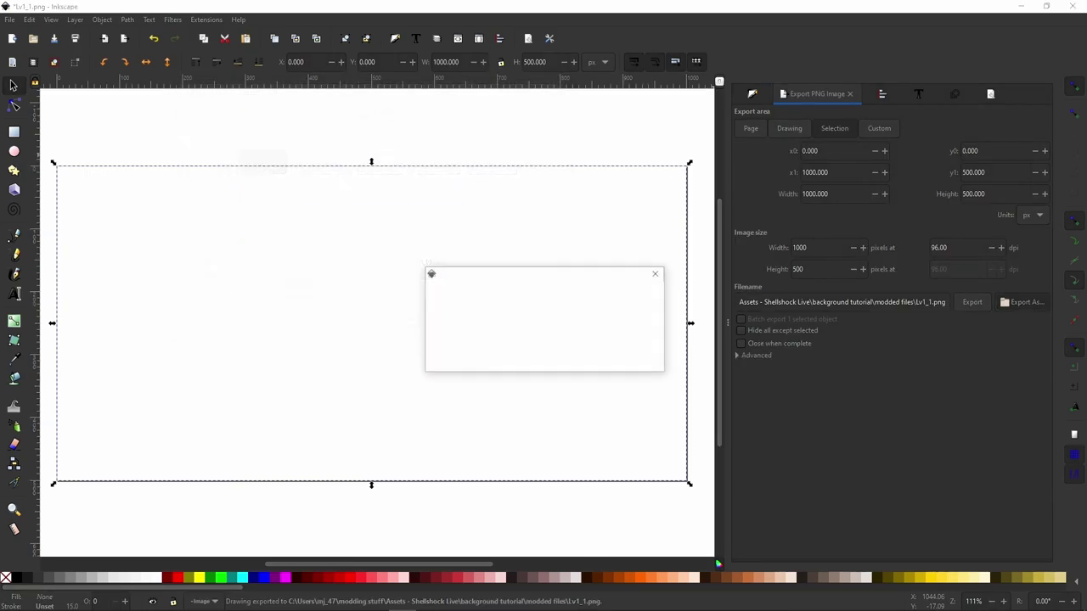
{"action": "key", "text": "Return"}
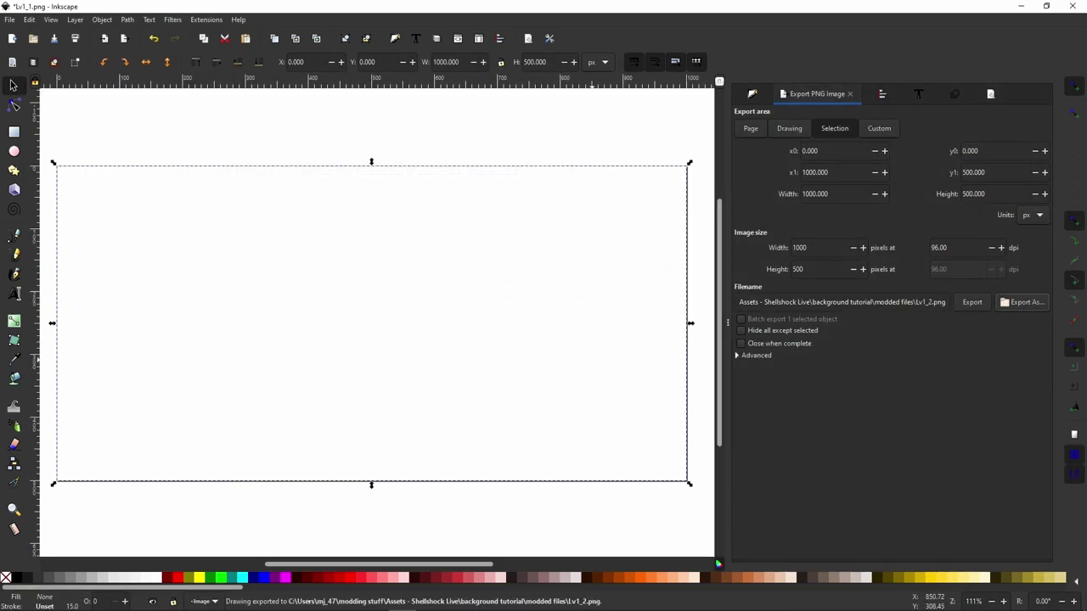
Step: Export the selected rectangle over Lv2_1.png in the modded files folder, replacing the existing file
{"action": "key", "text": "Return"}
{"action": "left_click", "coordinate": [378, 161]}
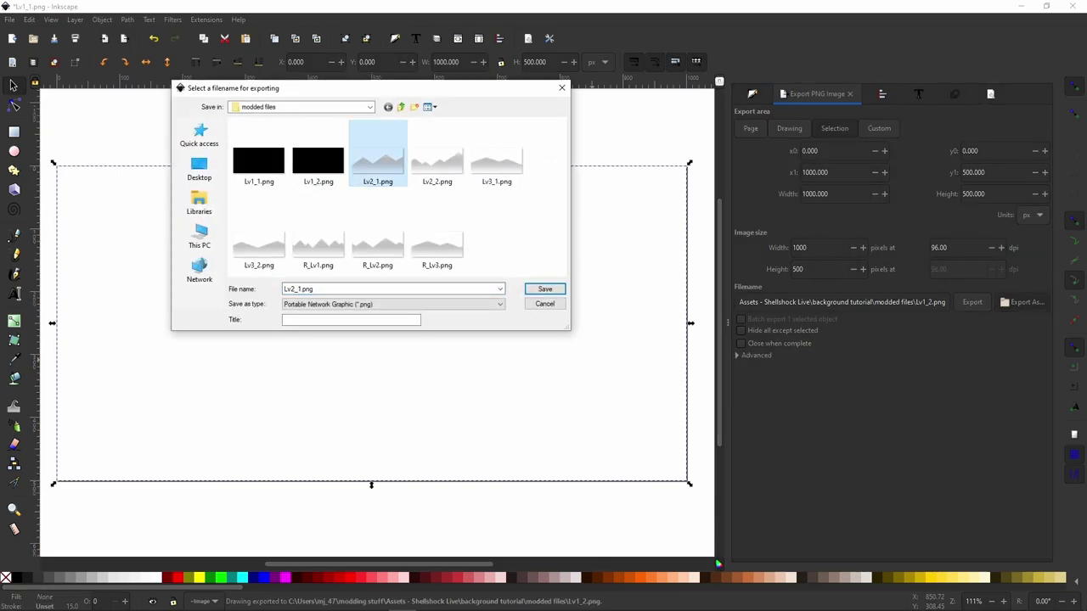
{"action": "key", "text": "Return"}
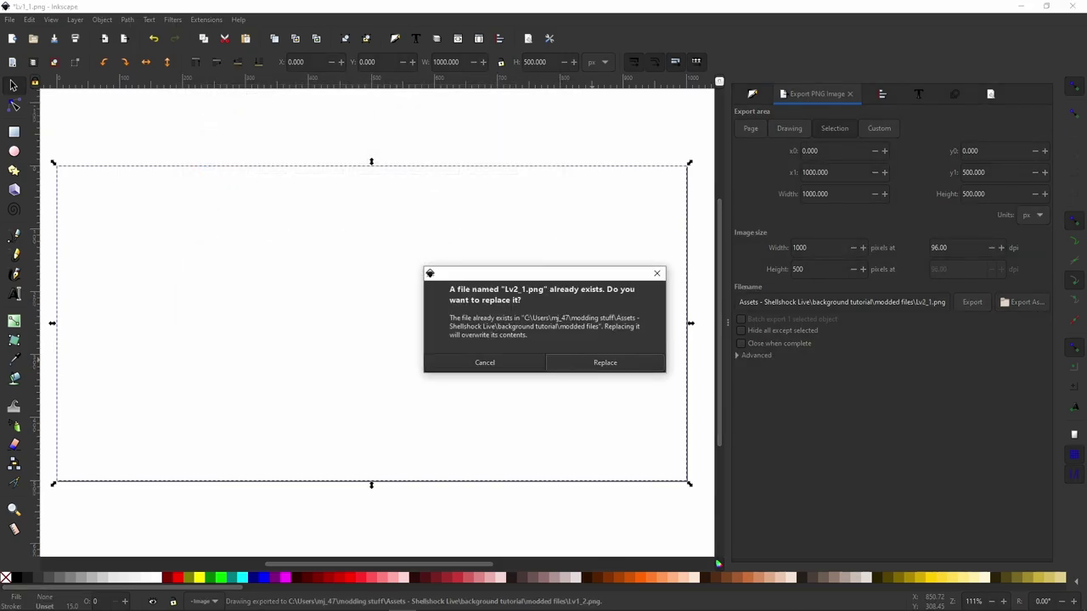
{"action": "key", "text": "Return"}
Step: Export the selected rectangle over R_Lv3.png, replacing the existing file
{"action": "key", "text": "Return"}
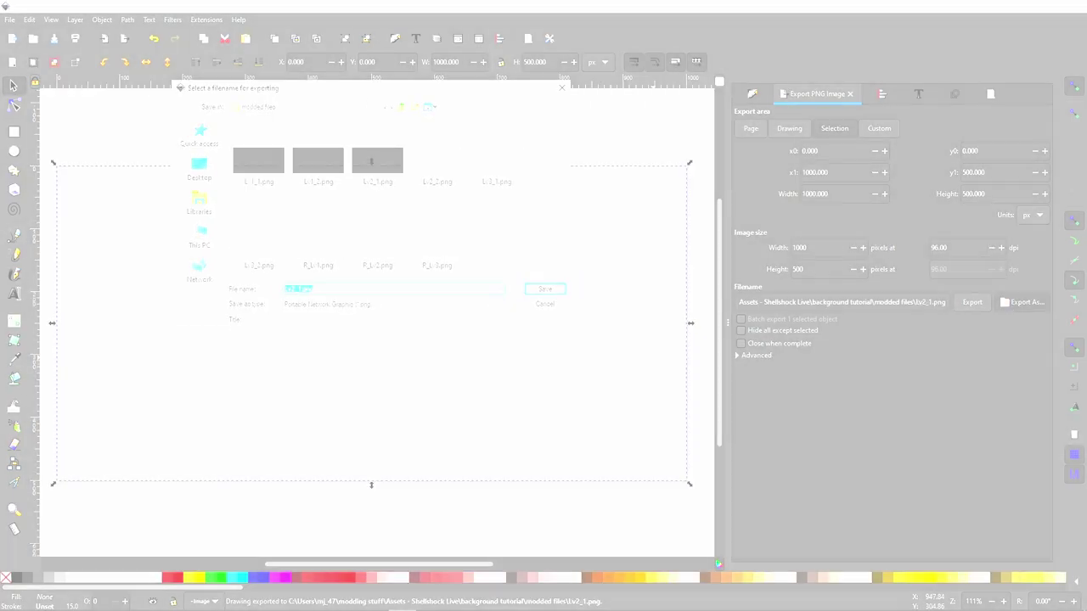
{"action": "left_click", "coordinate": [438, 239]}
{"action": "key", "text": "Return"}
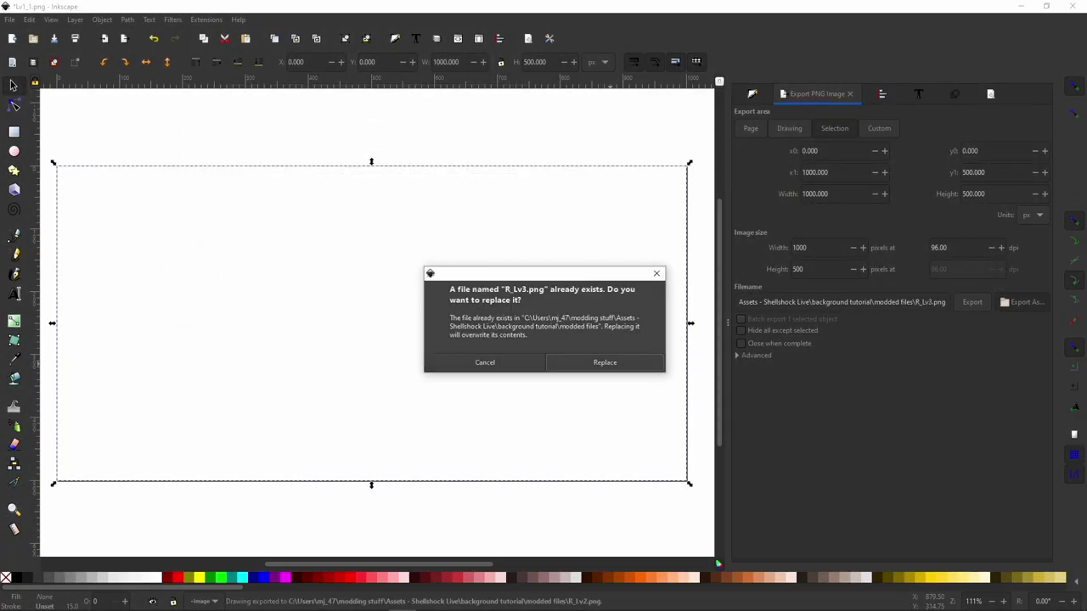
{"action": "key", "text": "Return"}
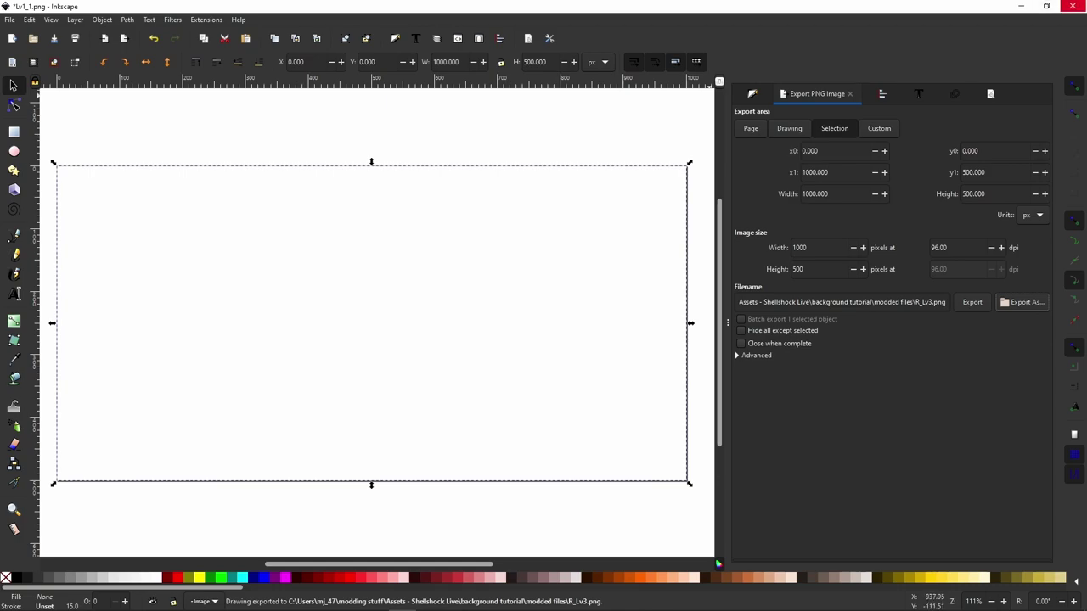
Step: Close the Lv1_1.png document without saving and select Lv2_1.png in the modded files folder in File Explorer
{"action": "left_click", "coordinate": [1072, 6]}
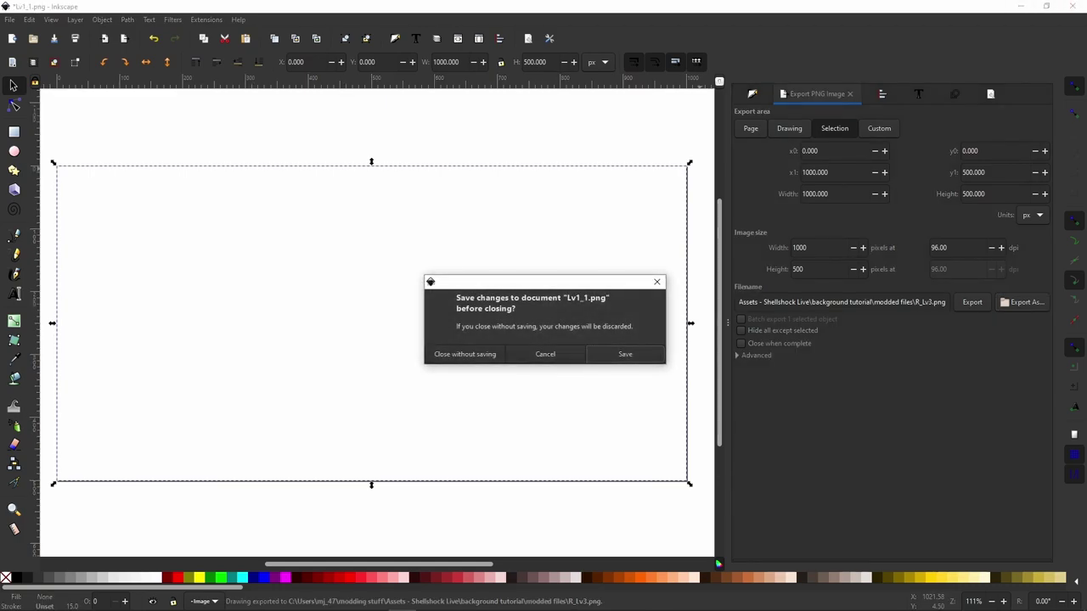
{"action": "left_click", "coordinate": [465, 354]}
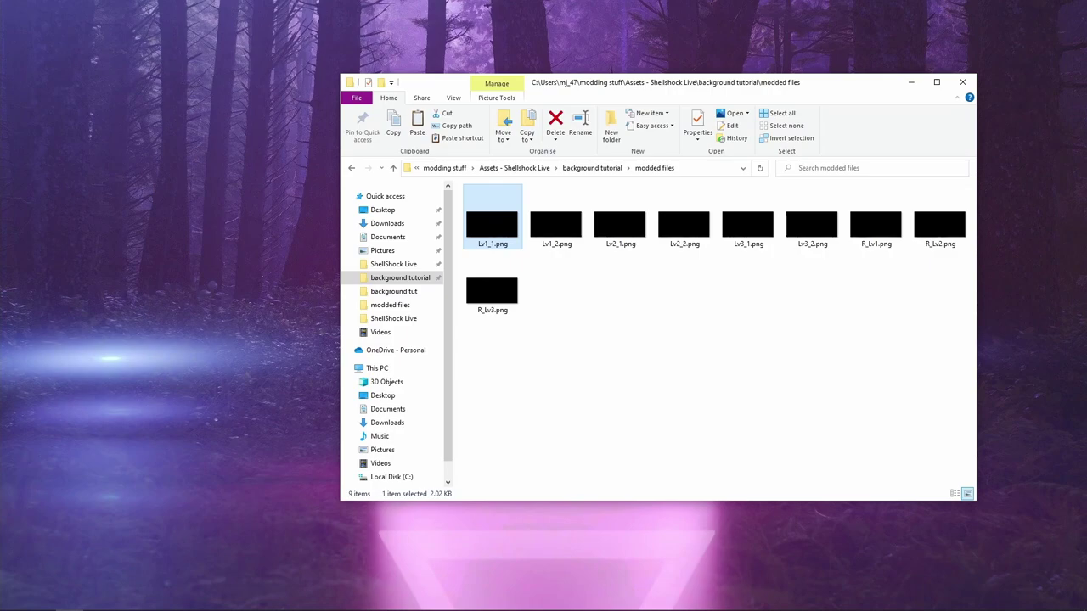
{"action": "left_click", "coordinate": [621, 224]}
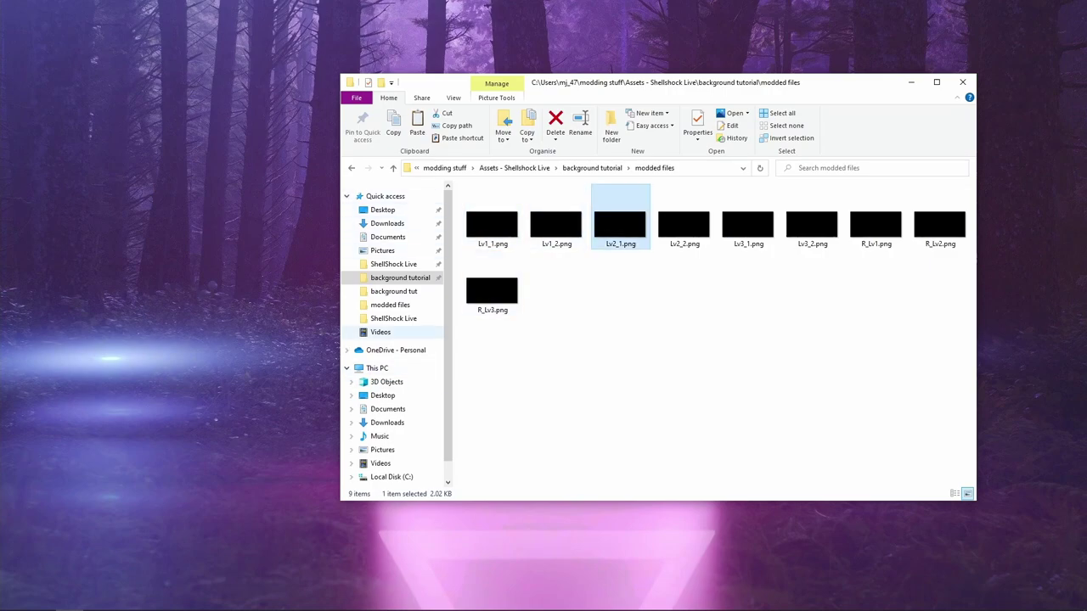
Step: Search the Original folder for "background"
{"action": "key", "text": "alt+Up"}
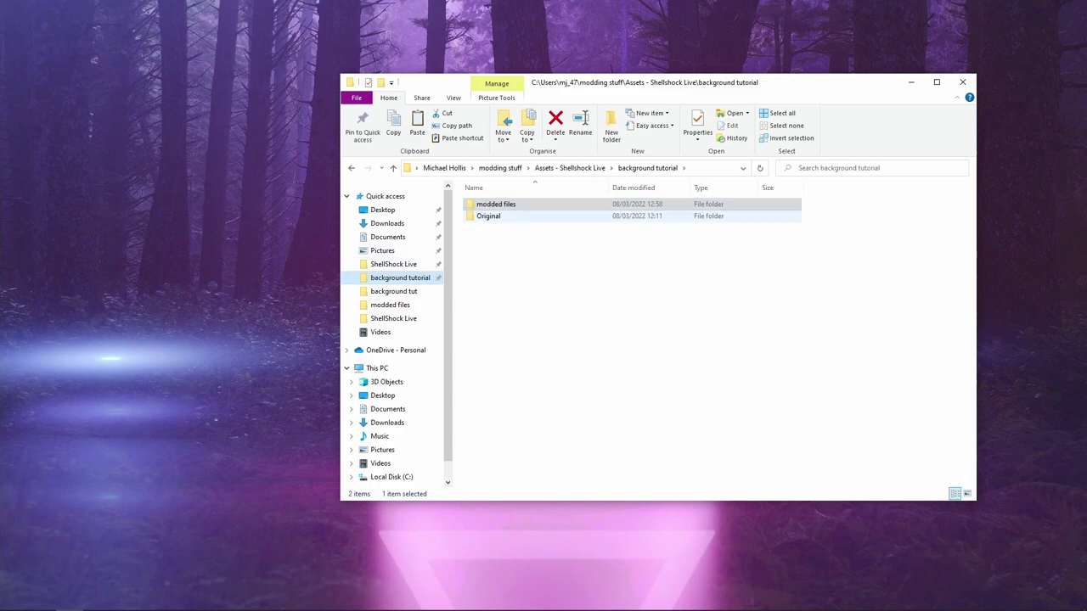
{"action": "key", "text": "Down"}
{"action": "key", "text": "Return"}
{"action": "key", "text": "ctrl+e"}
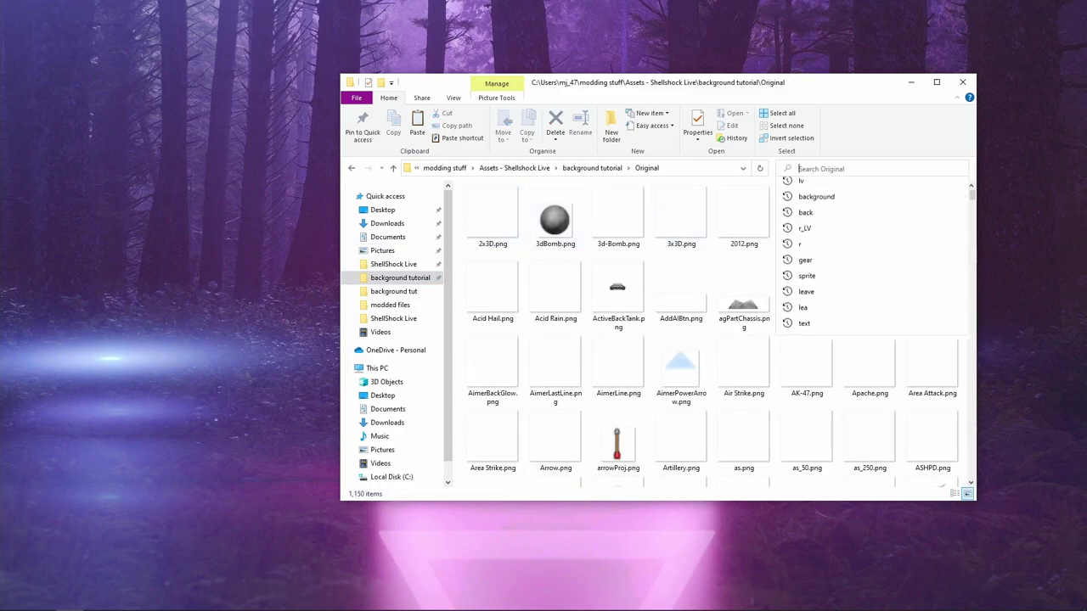
{"action": "left_click", "coordinate": [836, 202]}
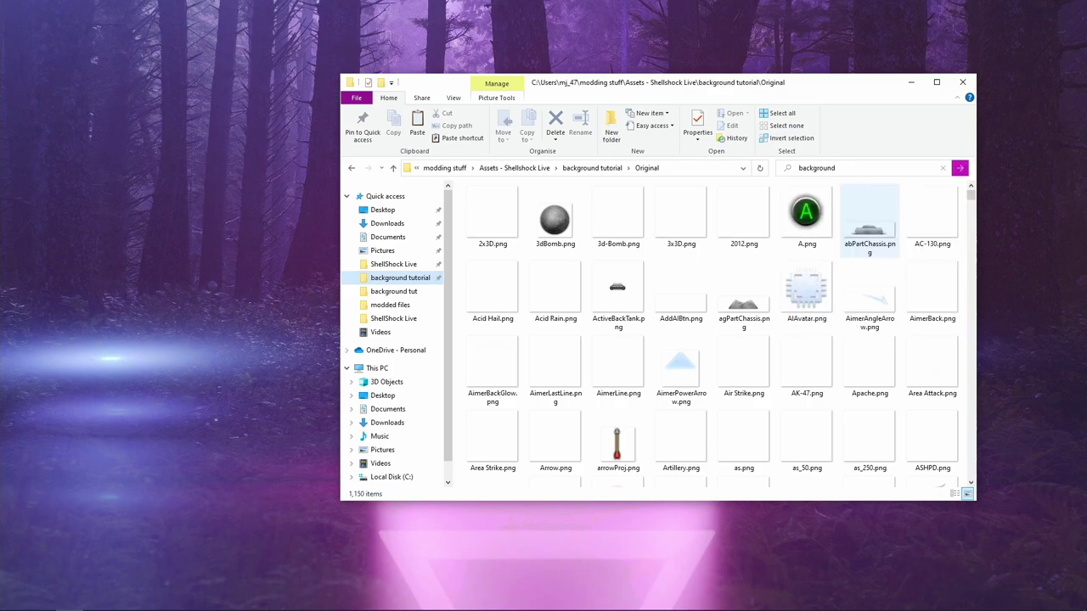
Step: Copy the original Background.png from the search results and paste it into the modded files folder
{"action": "left_click", "coordinate": [493, 229]}
{"action": "left_click", "coordinate": [556, 228]}
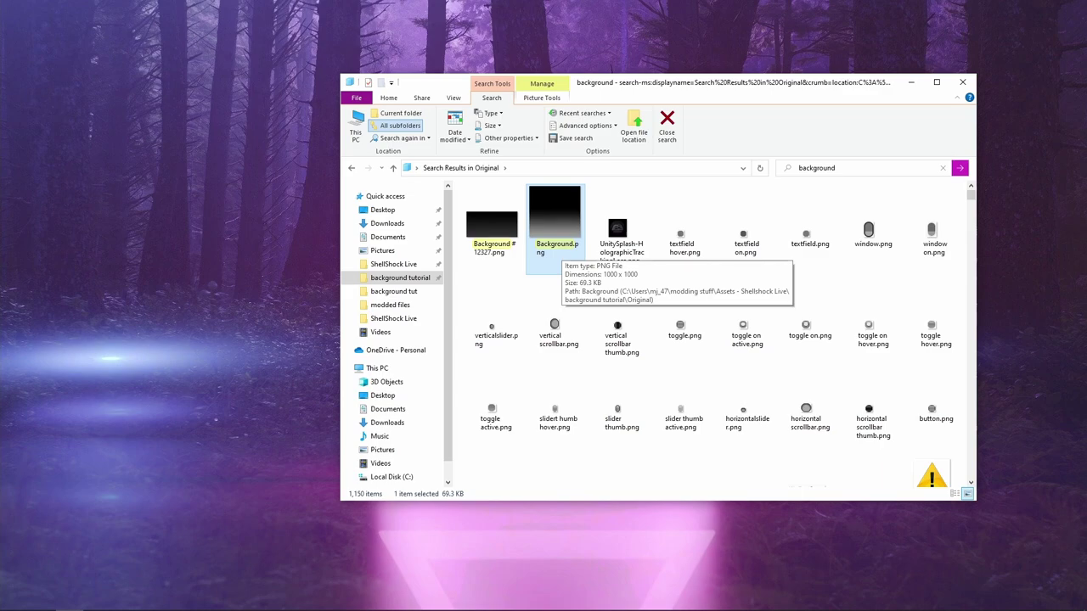
{"action": "right_click", "coordinate": [555, 201]}
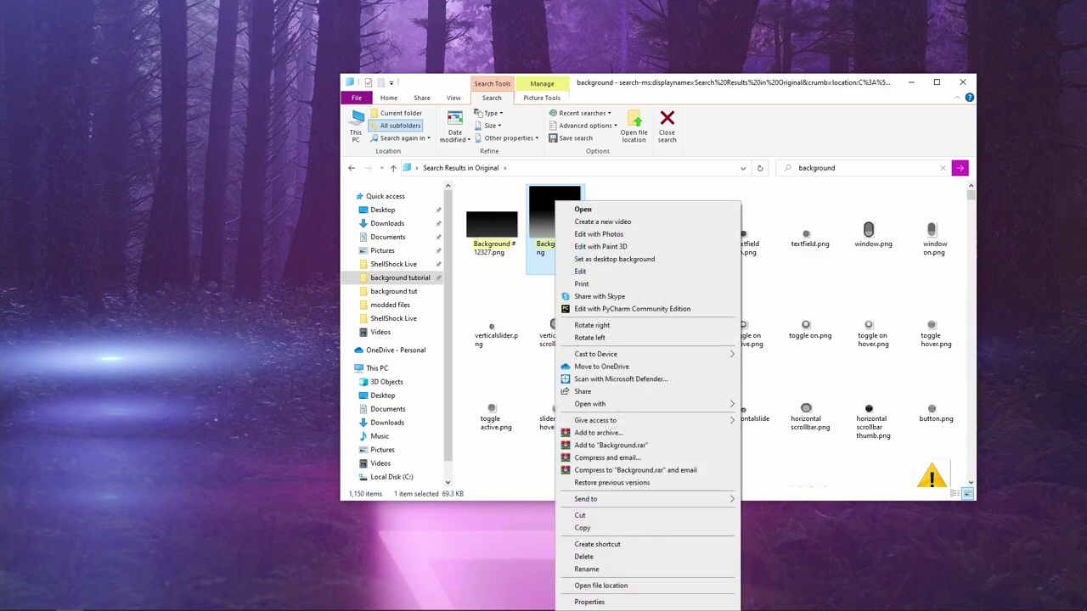
{"action": "left_click", "coordinate": [586, 529]}
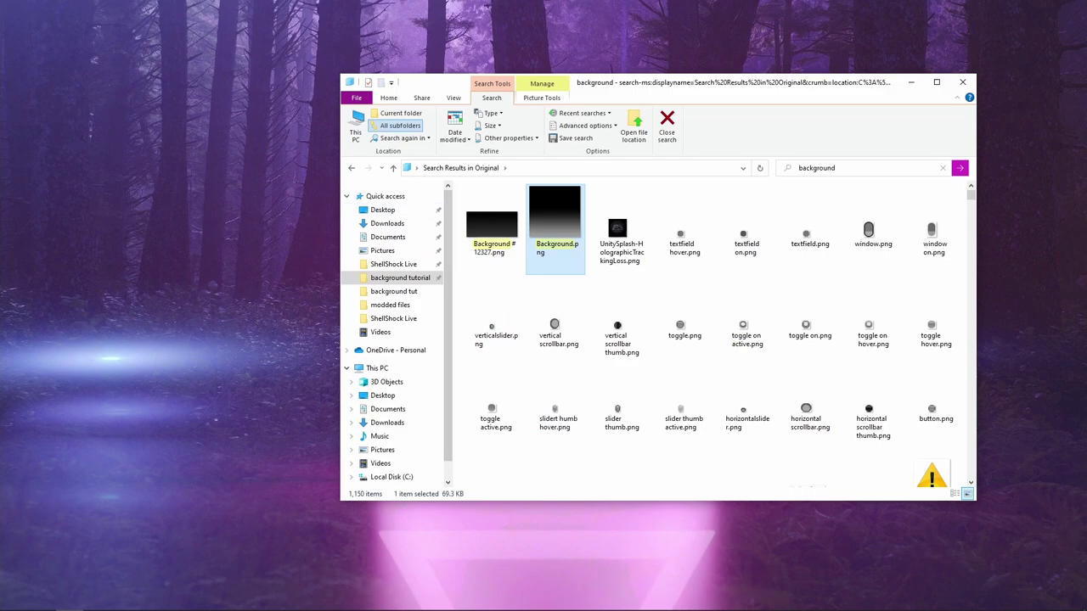
{"action": "left_click", "coordinate": [352, 168]}
{"action": "left_click", "coordinate": [352, 168]}
{"action": "key", "text": "Up"}
{"action": "key", "text": "Return"}
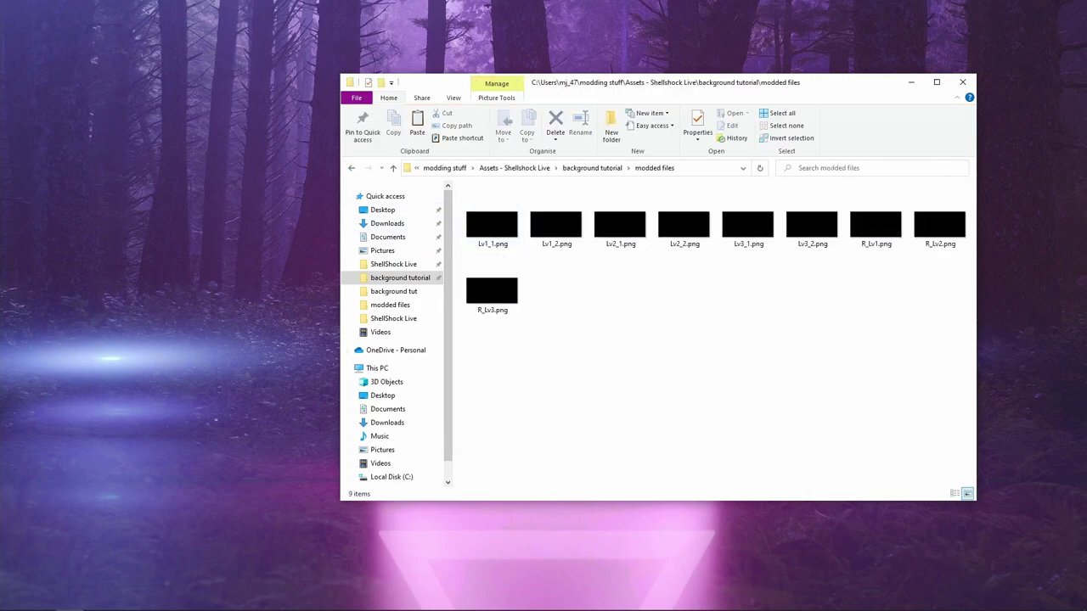
{"action": "right_click", "coordinate": [662, 313]}
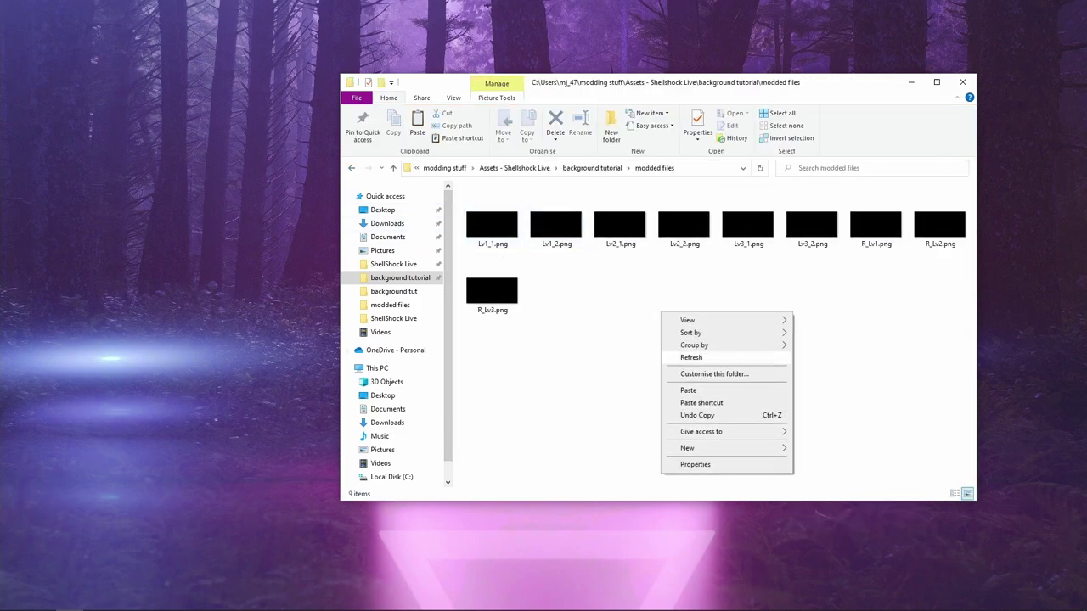
{"action": "left_click", "coordinate": [688, 390]}
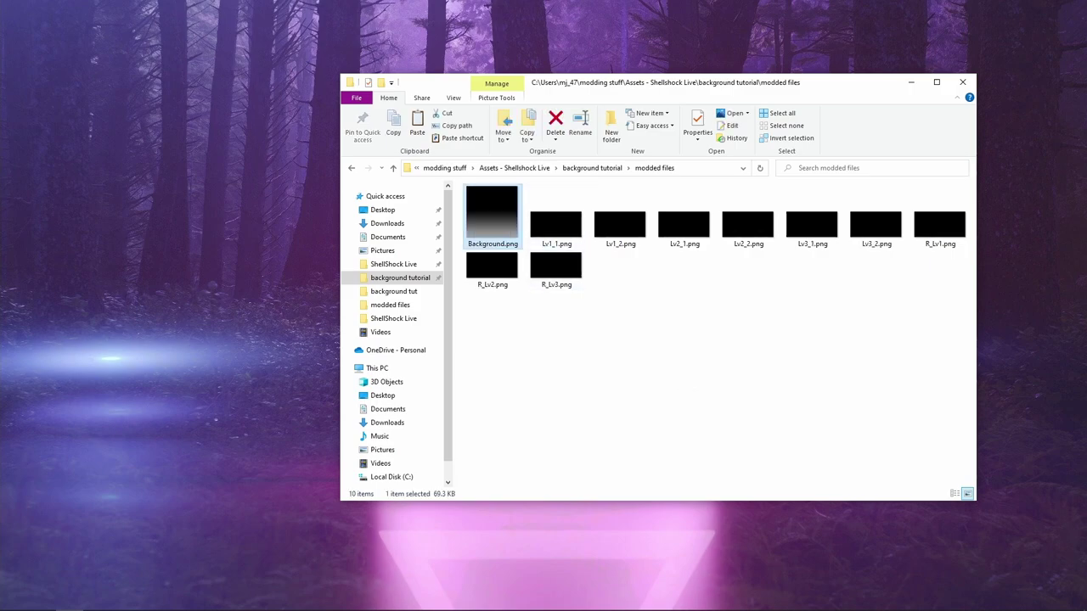
Step: Open the copied Background.png from the modded files folder in Inkscape, accepting the import options
{"action": "right_click", "coordinate": [508, 218]}
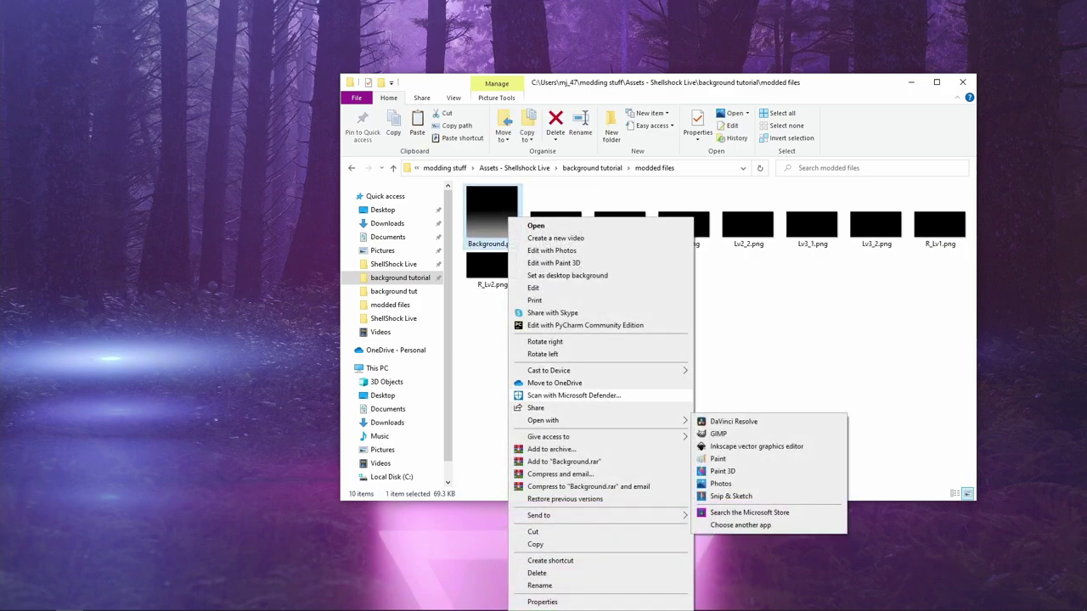
{"action": "mouse_move", "coordinate": [594, 421]}
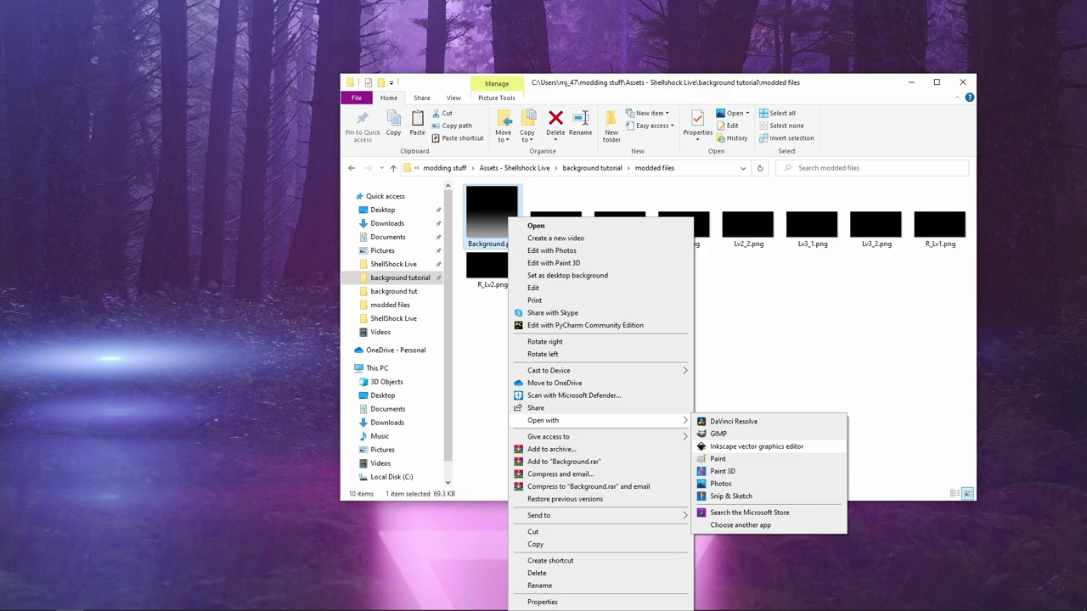
{"action": "left_click", "coordinate": [755, 445]}
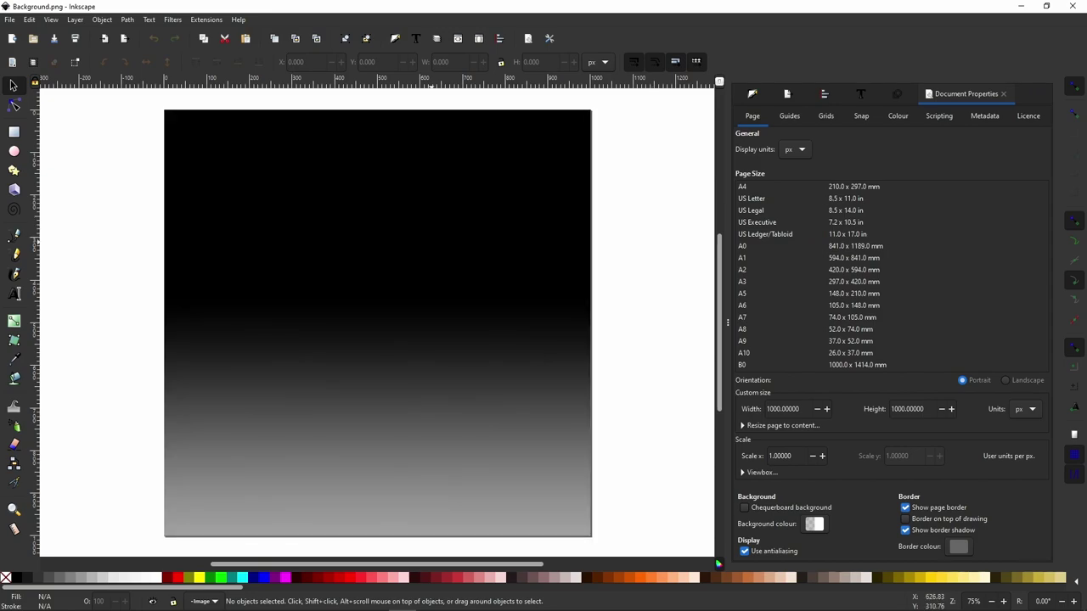
{"action": "left_click", "coordinate": [431, 243]}
Step: Draw a 1000 × 1000 px rectangle covering the whole page and delete the original gradient image
{"action": "left_click", "coordinate": [14, 133]}
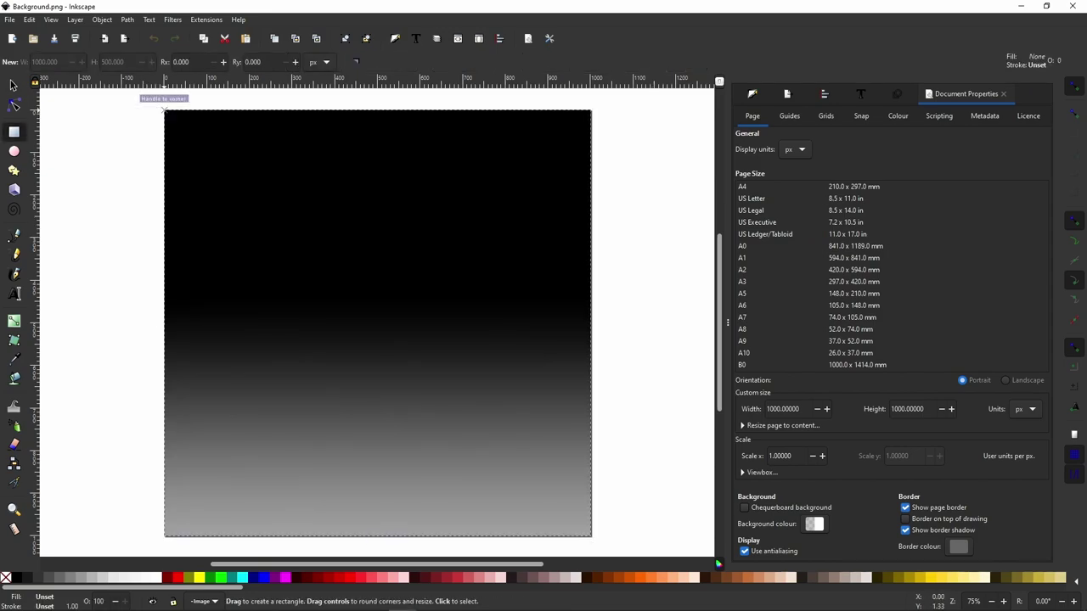
{"action": "left_click_drag", "start_coordinate": [164, 109], "coordinate": [591, 536]}
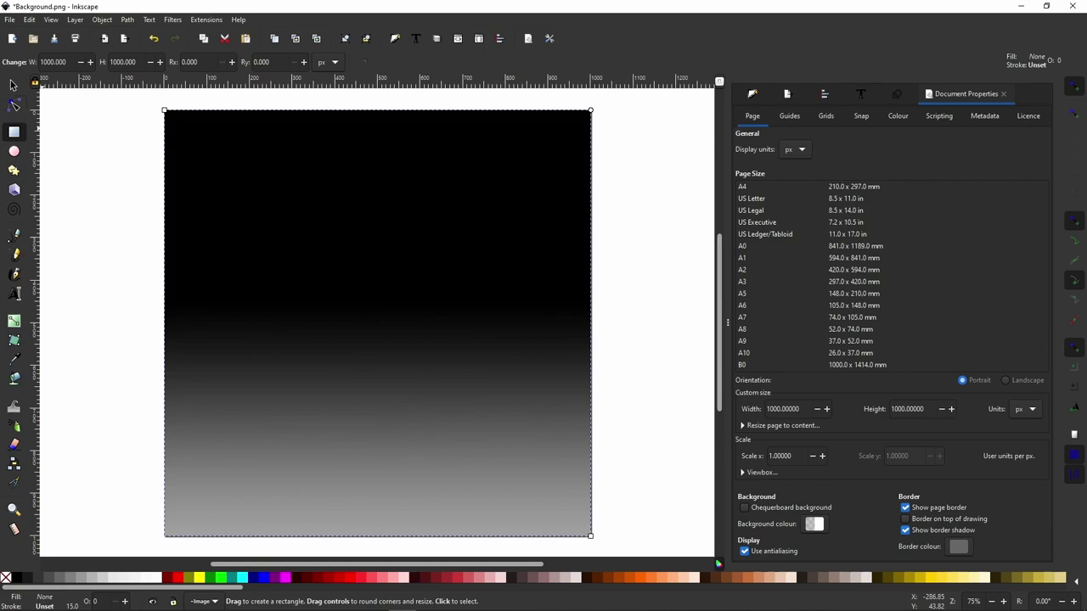
{"action": "left_click", "coordinate": [14, 85]}
{"action": "left_click", "coordinate": [416, 258]}
{"action": "key", "text": "Delete"}
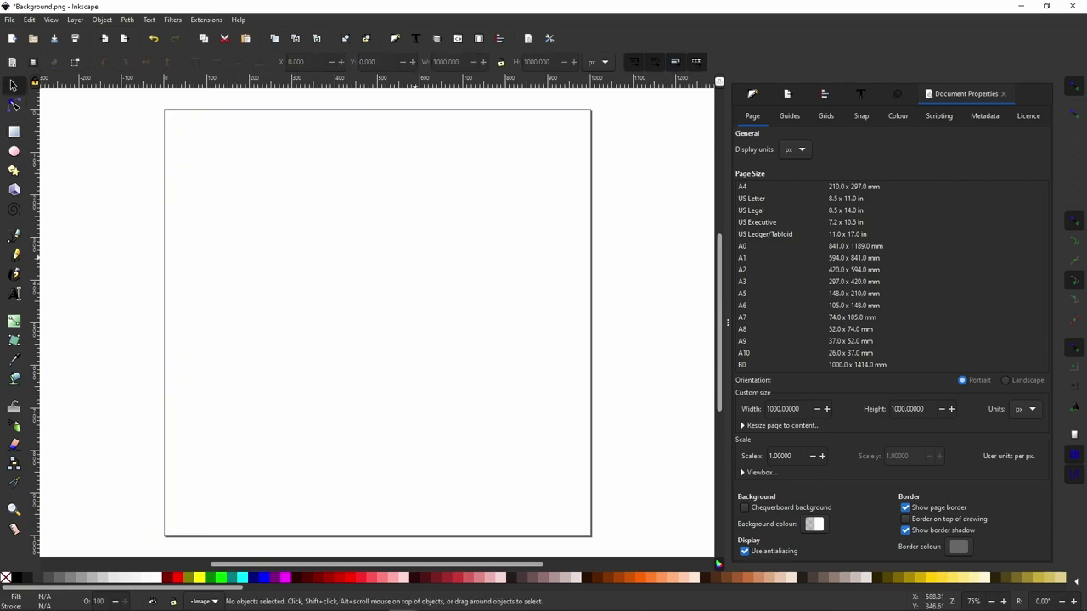
{"action": "left_click_drag", "start_coordinate": [150, 96], "coordinate": [620, 538]}
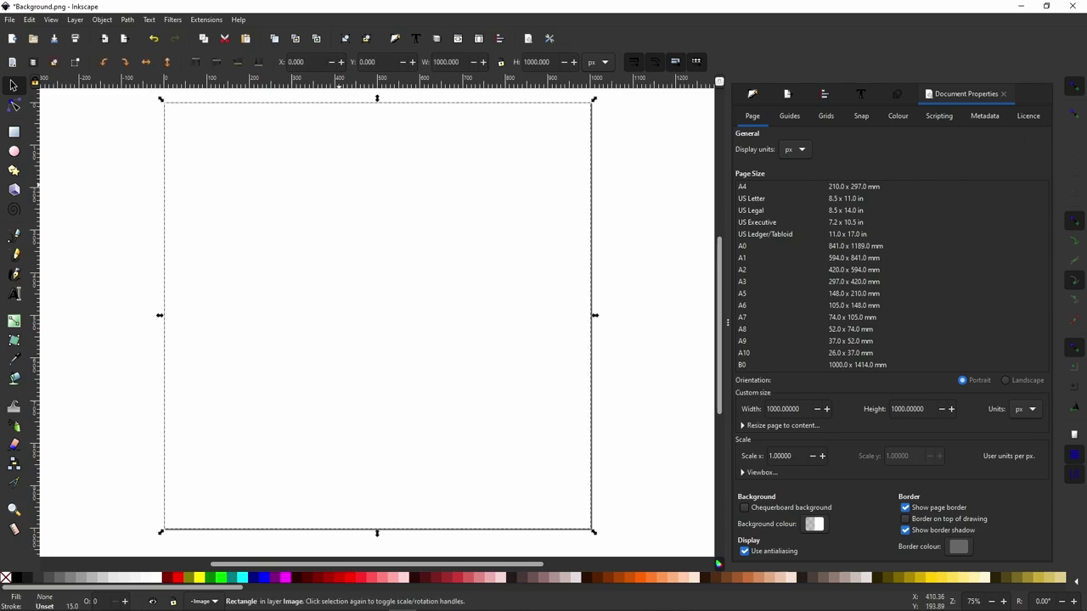
{"action": "scroll", "coordinate": [430, 250], "scroll_direction": "down", "scroll_amount": 2}
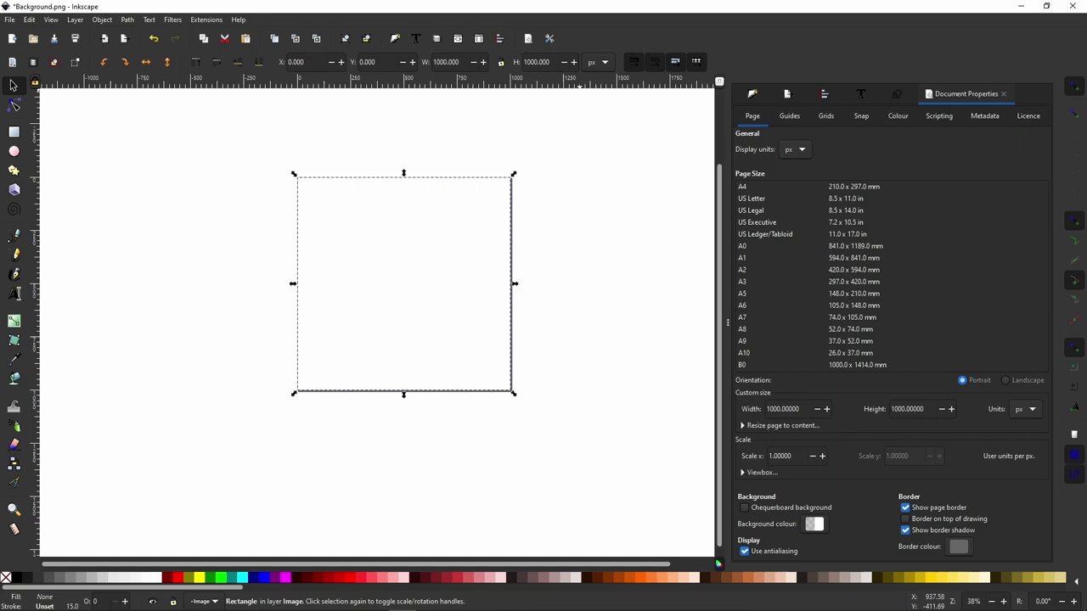
{"action": "key", "text": "Escape"}
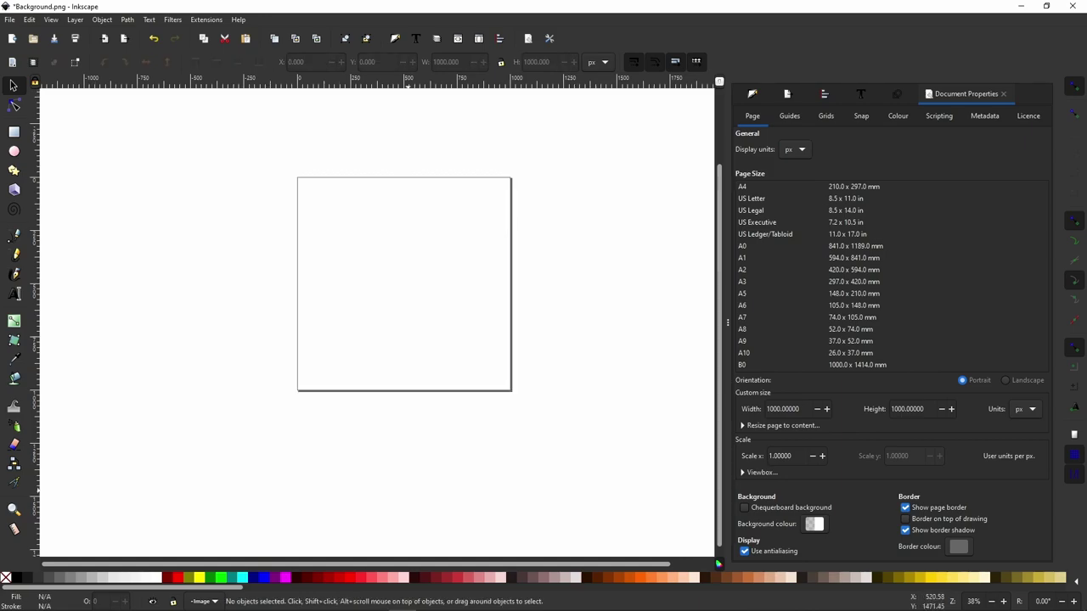
Step: Insert the Pexels landscape photo from the Downloads folder into the Background.png document and close File Explorer
{"action": "left_click", "coordinate": [70, 601]}
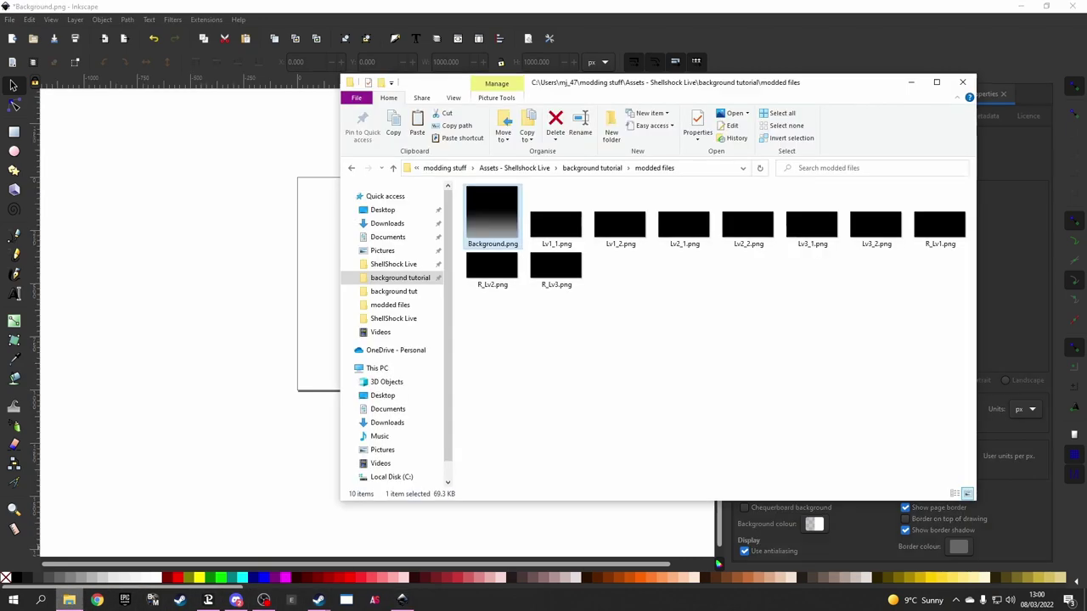
{"action": "left_click", "coordinate": [388, 224]}
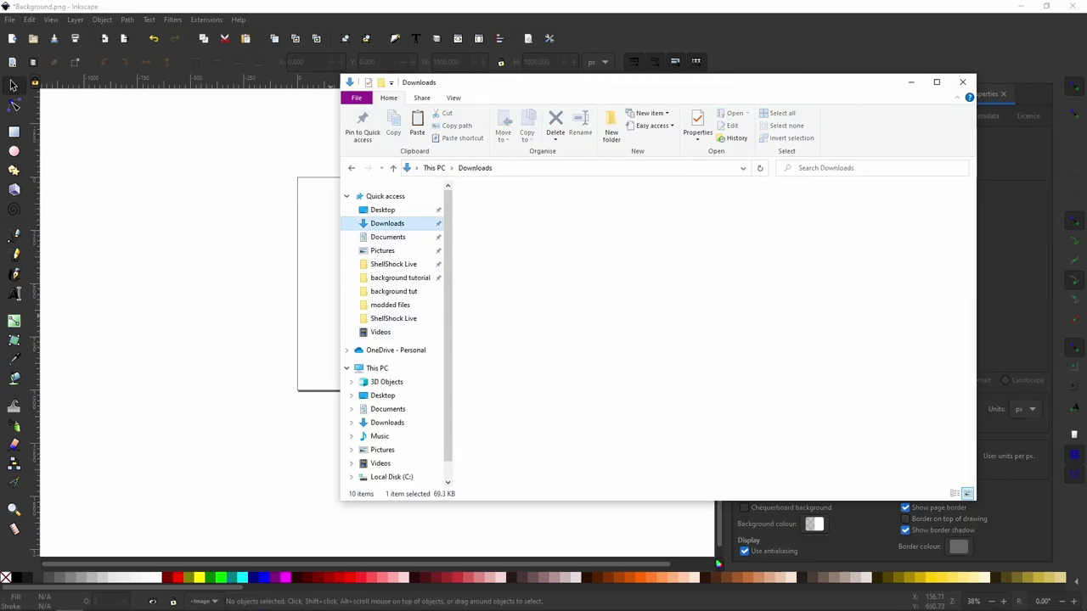
{"action": "left_click_drag", "start_coordinate": [492, 240], "coordinate": [229, 271]}
{"action": "left_click", "coordinate": [246, 225]}
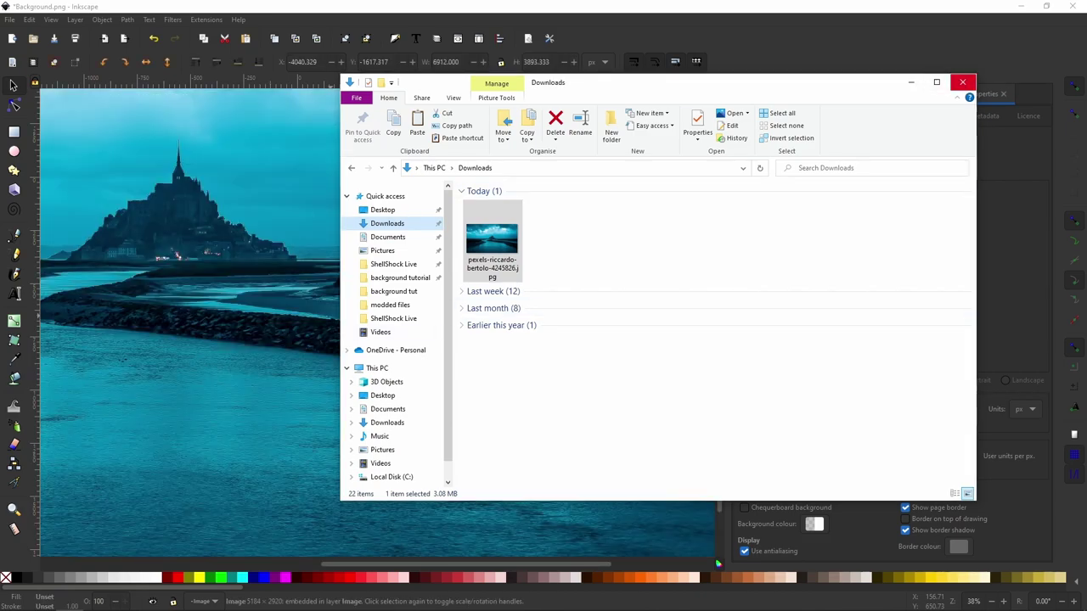
{"action": "left_click", "coordinate": [962, 82]}
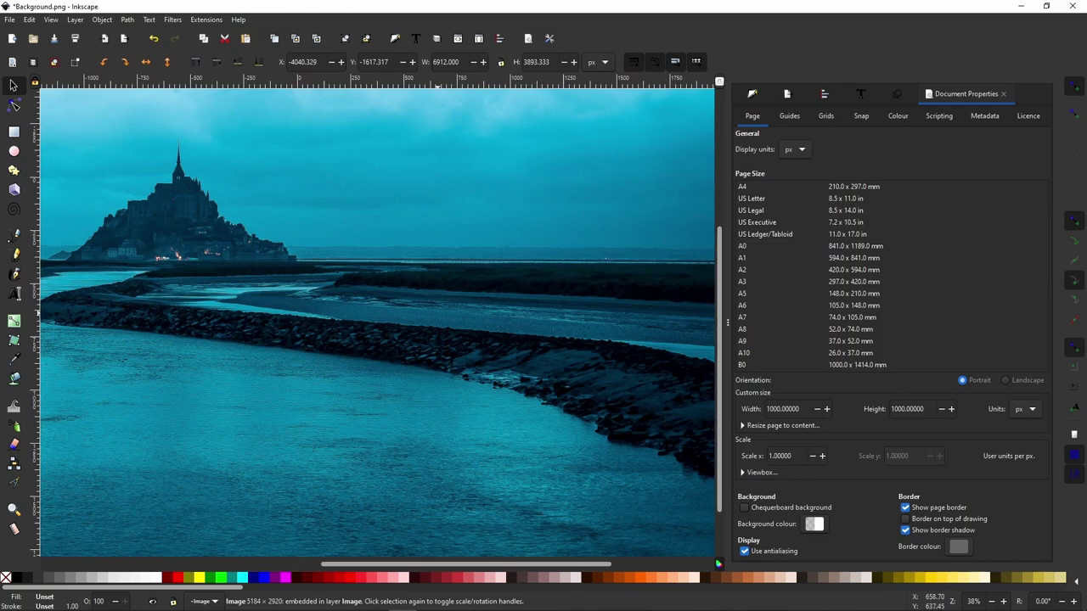
Step: Lock the photo's aspect ratio and set its width to 1000 px
{"action": "scroll", "coordinate": [437, 313], "scroll_direction": "down", "scroll_amount": 3}
{"action": "left_click_drag", "start_coordinate": [317, 267], "coordinate": [412, 415]}
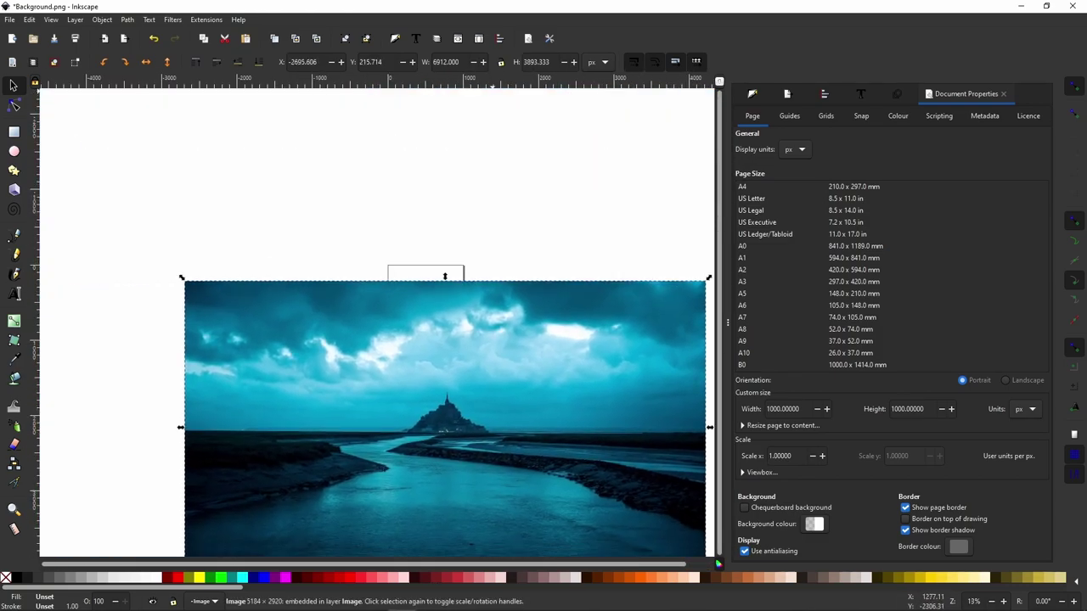
{"action": "left_click", "coordinate": [501, 62]}
{"action": "key", "text": "Return"}
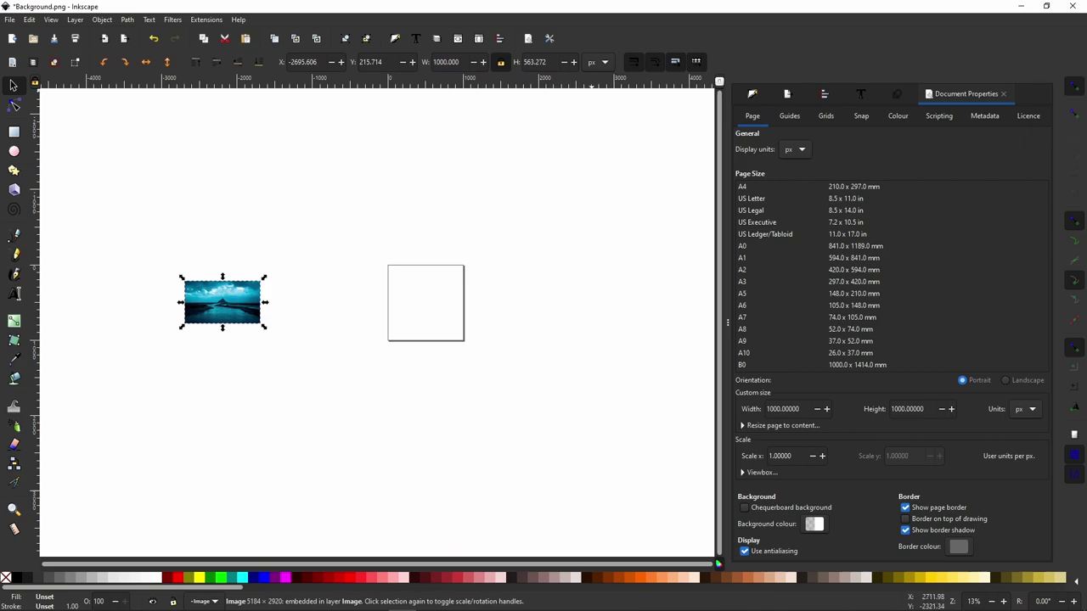
Step: Move the photo onto the page so it sits flush with the bottom edge, at X 0 and Y about 437 px
{"action": "left_click_drag", "start_coordinate": [244, 313], "coordinate": [447, 330]}
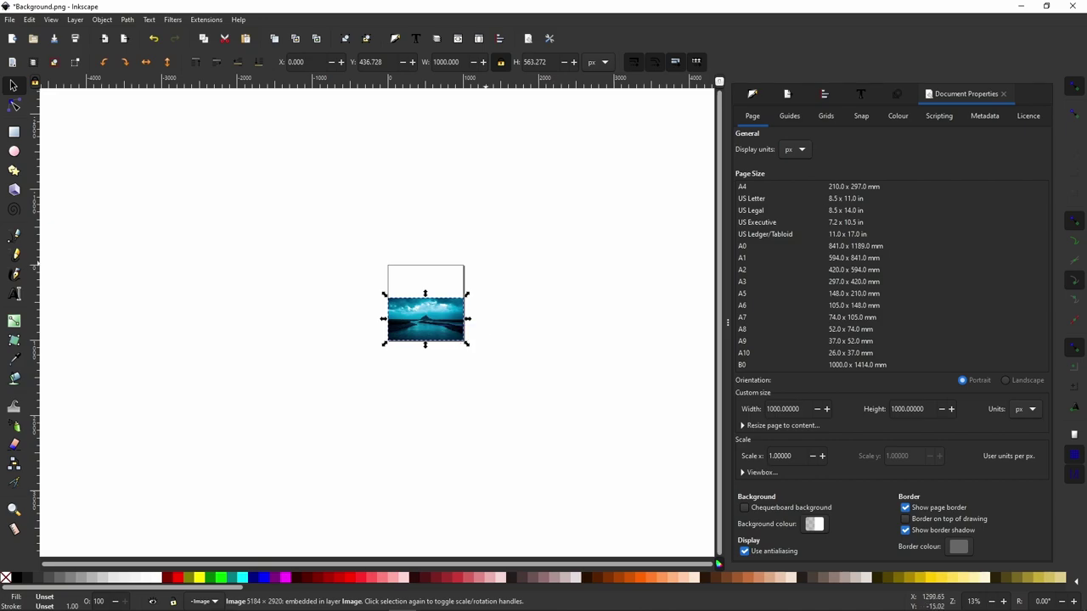
{"action": "scroll", "coordinate": [516, 355], "scroll_direction": "up", "scroll_amount": 4}
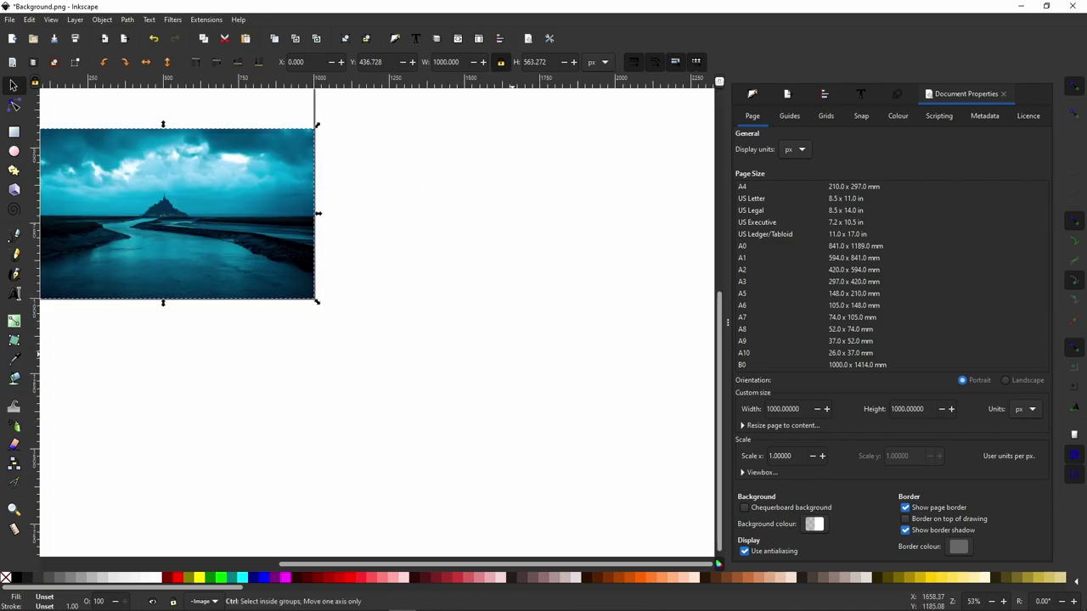
{"action": "left_click_drag", "start_coordinate": [512, 355], "coordinate": [754, 479]}
{"action": "left_click", "coordinate": [624, 374]}
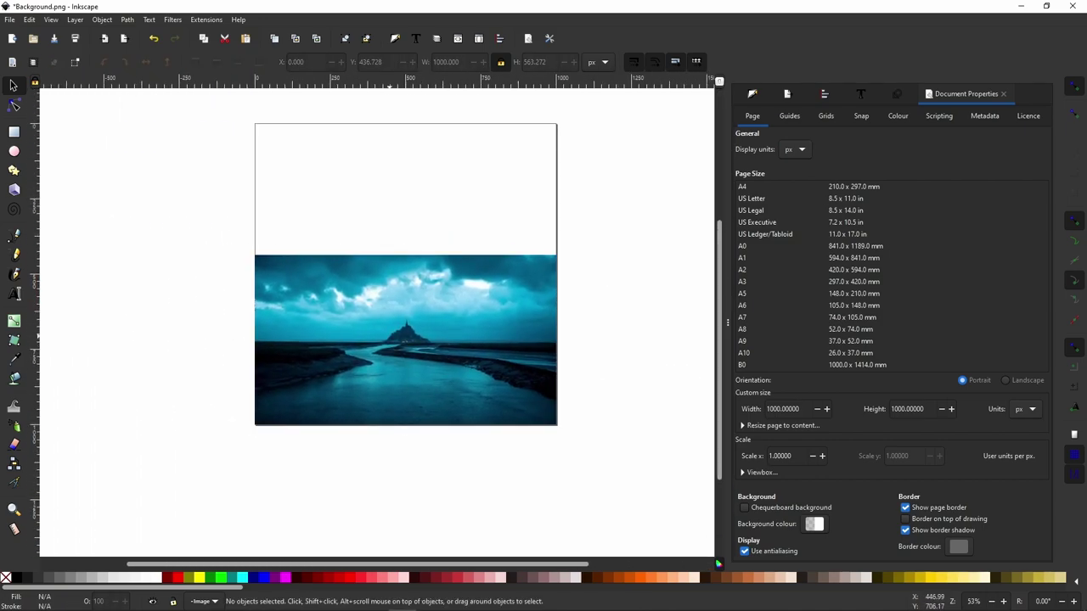
Step: Duplicate the photo, place the copy directly above the original, flip it vertically and nudge it down by 2 px to close the seam
{"action": "left_click", "coordinate": [399, 333]}
{"action": "key", "text": "ctrl"}
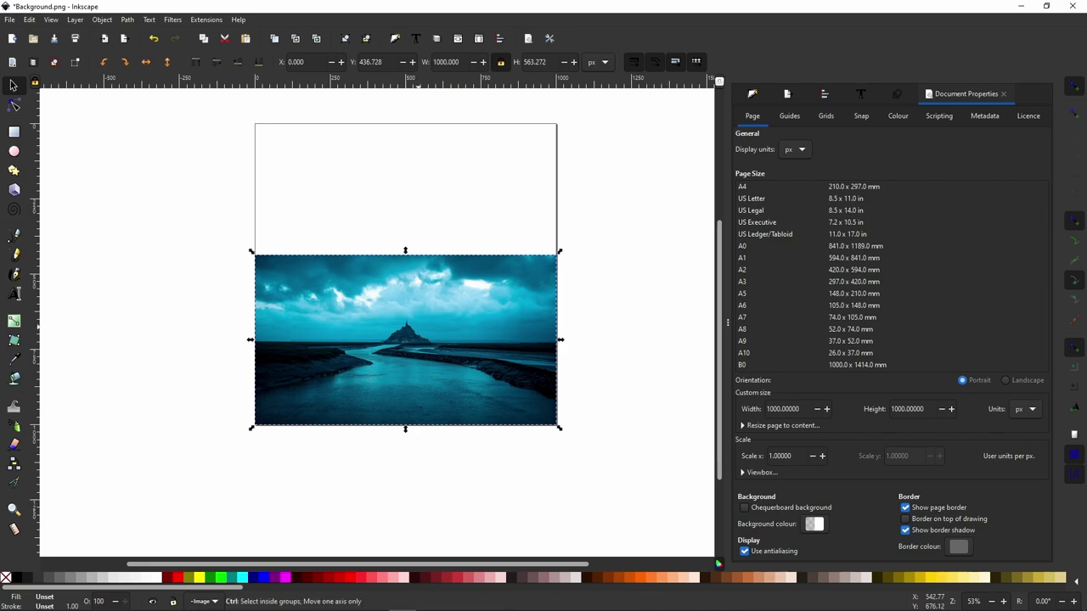
{"action": "key", "text": "ctrl+d"}
{"action": "left_click_drag", "start_coordinate": [417, 328], "coordinate": [400, 152]}
{"action": "left_click", "coordinate": [167, 61]}
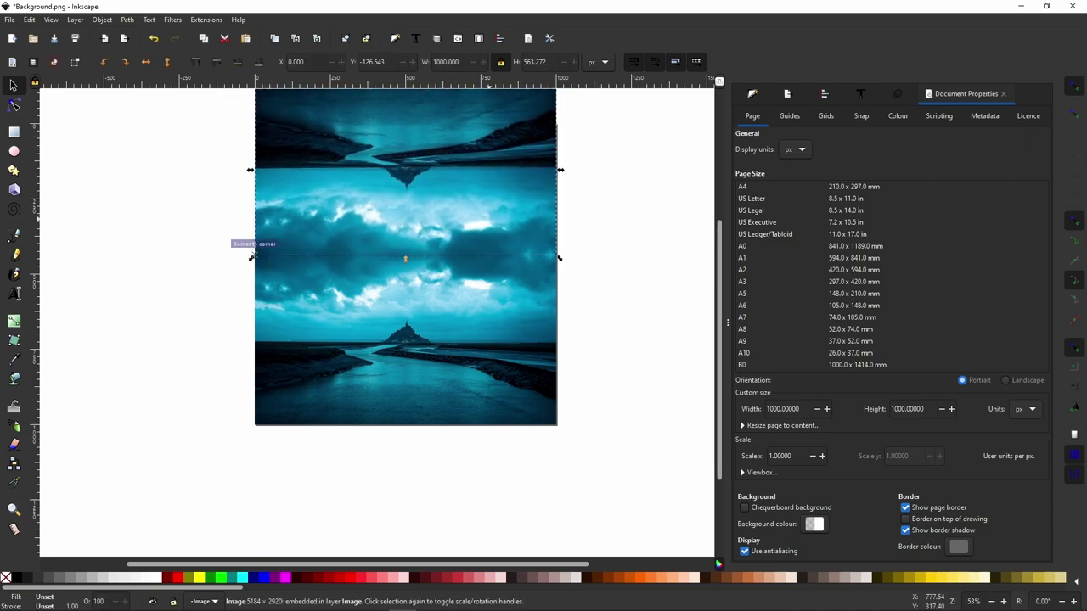
{"action": "key", "text": "Down"}
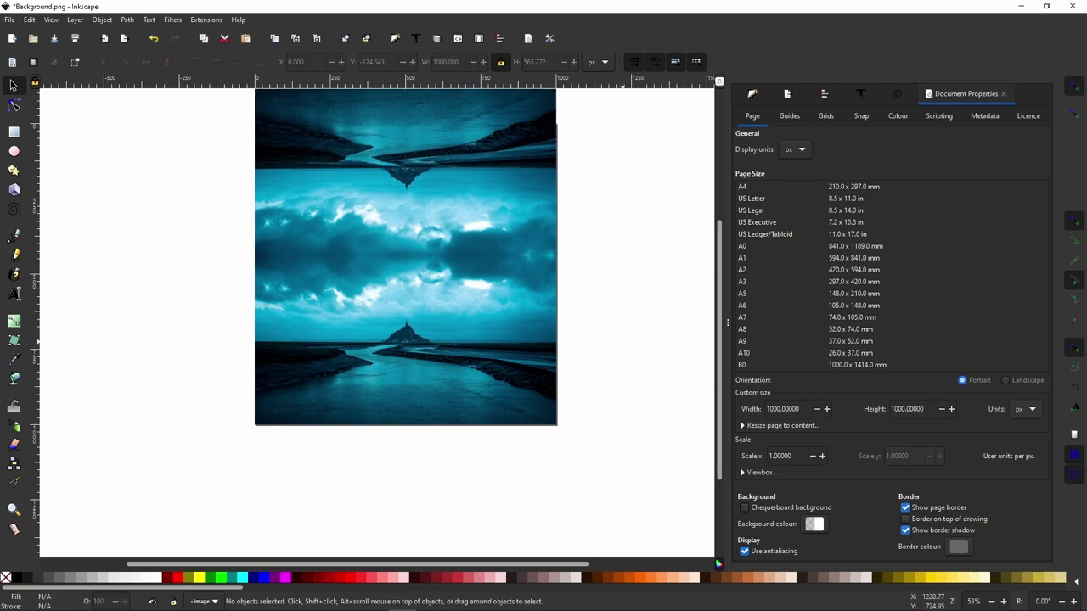
Step: Select the page rectangle with the lower photo and export the 1000 × 1000 px selection over Background.png in the modded files folder, replacing the existing file
{"action": "key", "text": "Escape"}
{"action": "left_click_drag", "start_coordinate": [178, 115], "coordinate": [617, 448]}
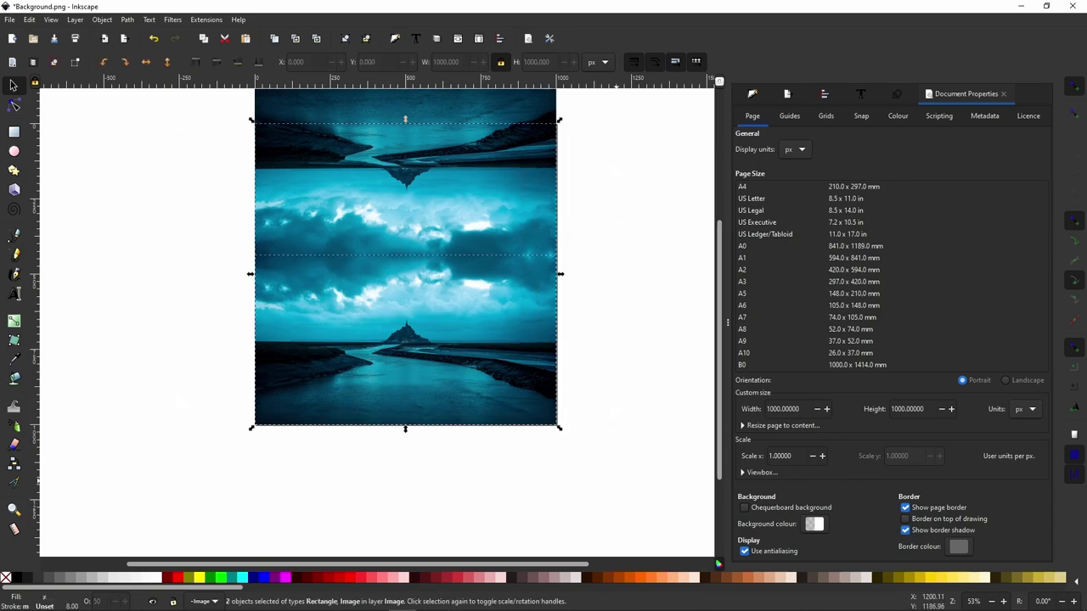
{"action": "scroll", "coordinate": [403, 182], "scroll_direction": "up", "scroll_amount": 3}
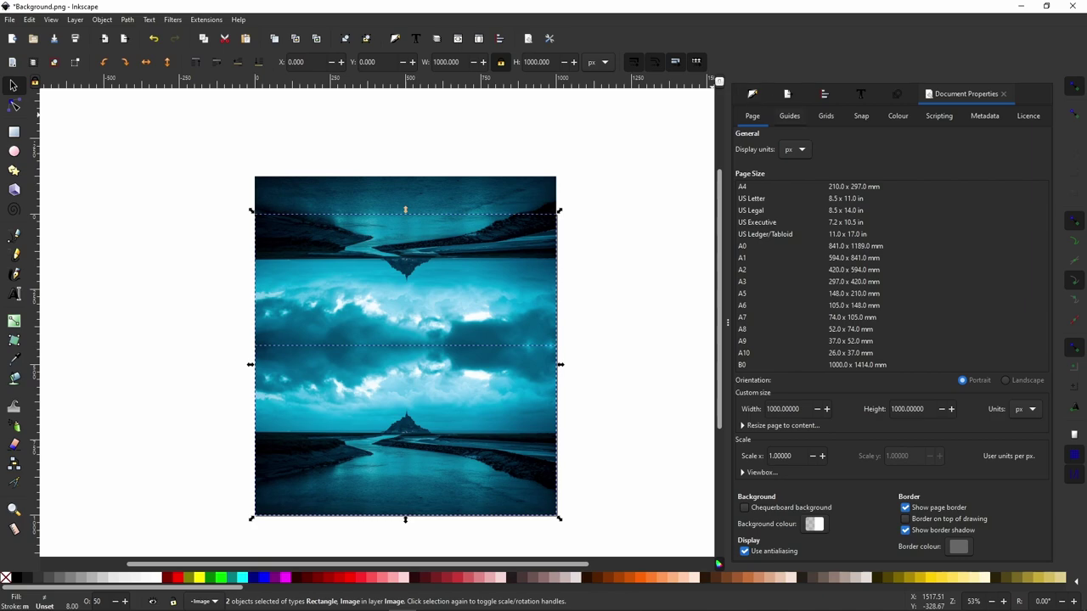
{"action": "key", "text": "shift+ctrl+e"}
{"action": "left_click", "coordinate": [1023, 303]}
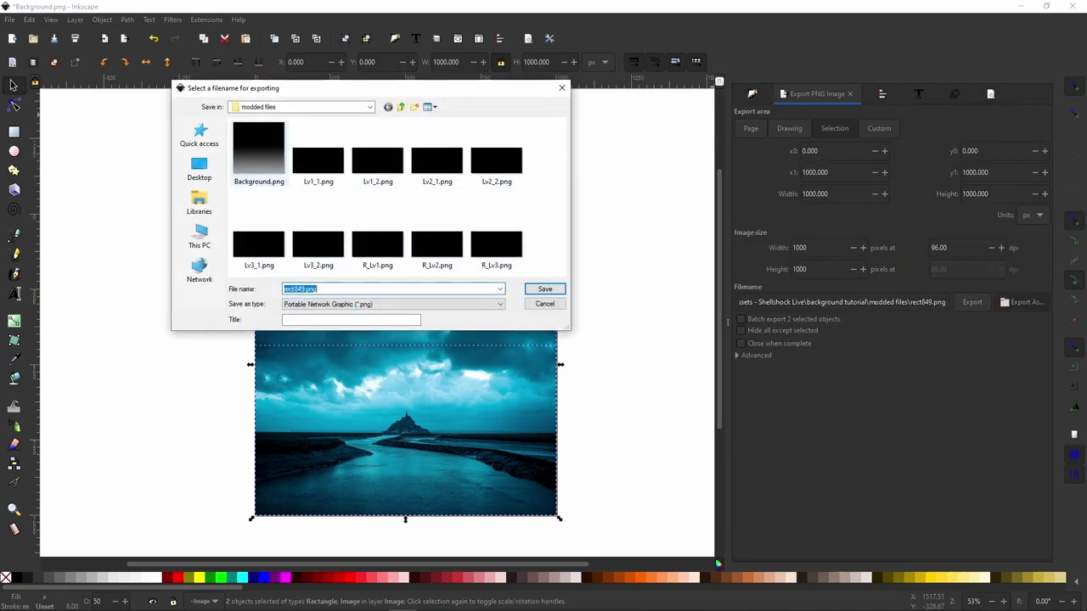
{"action": "left_click", "coordinate": [259, 154]}
{"action": "left_click", "coordinate": [544, 289]}
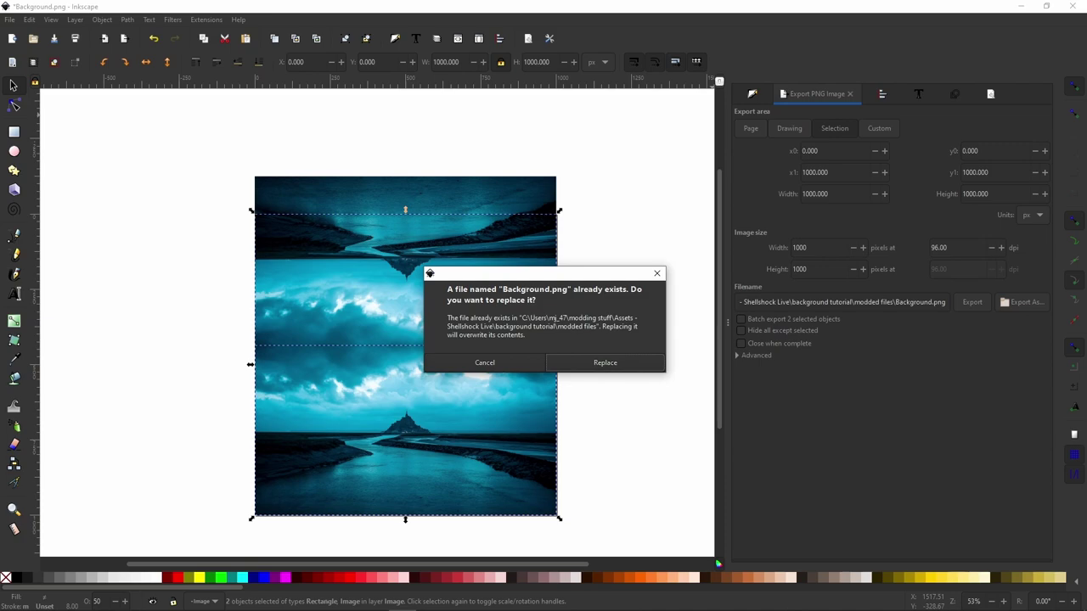
{"action": "left_click", "coordinate": [605, 363]}
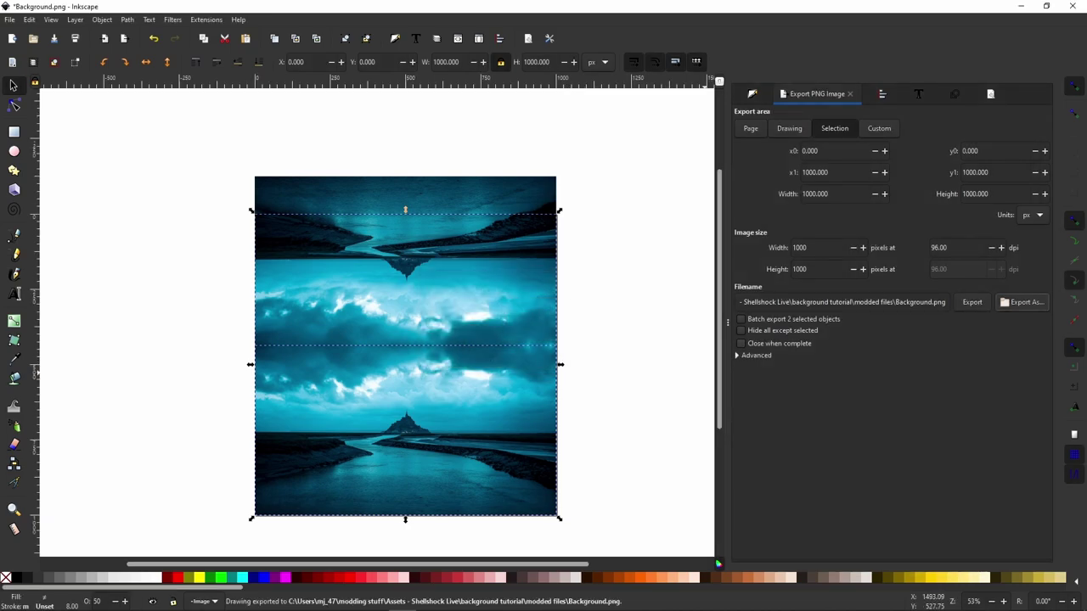
Step: Switch to Unity Assets Bundle Extractor and browse to the game's ShellShockLive_Data folder to open files
{"action": "left_click", "coordinate": [1067, 6]}
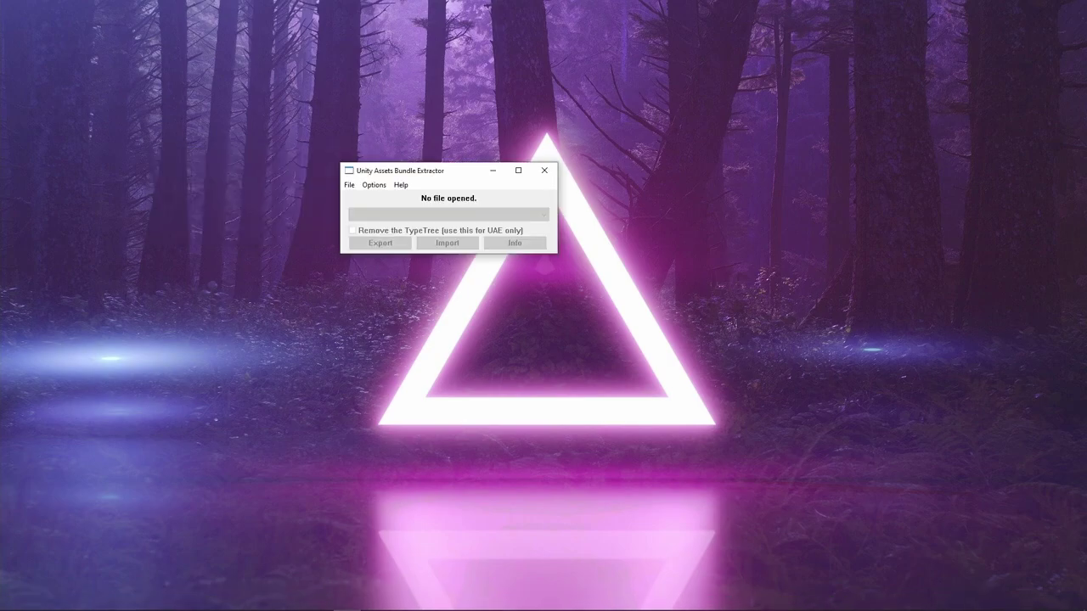
{"action": "left_click", "coordinate": [349, 185]}
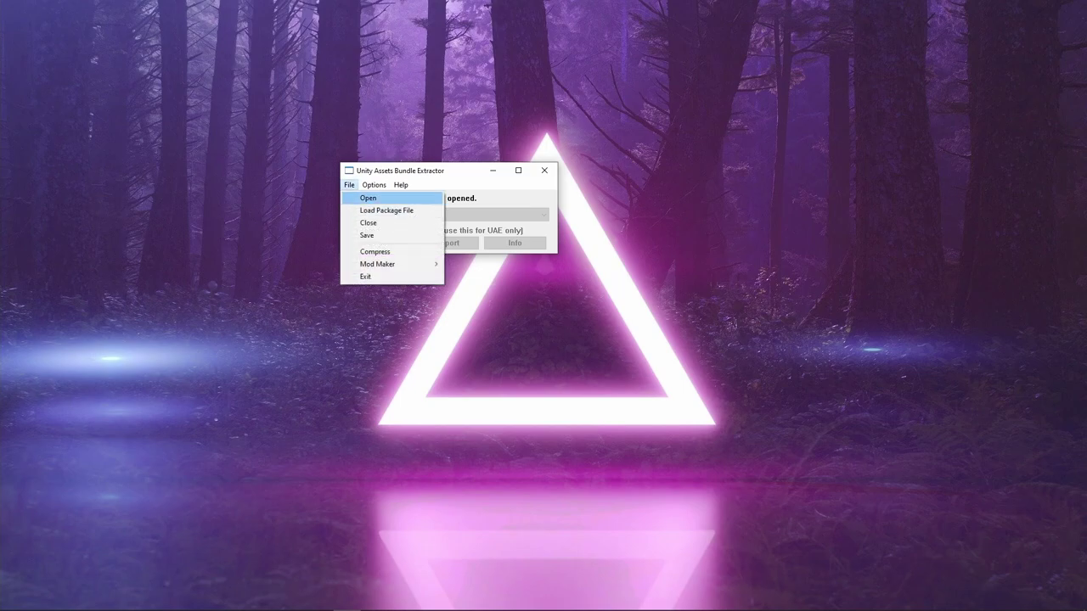
{"action": "left_click", "coordinate": [369, 199]}
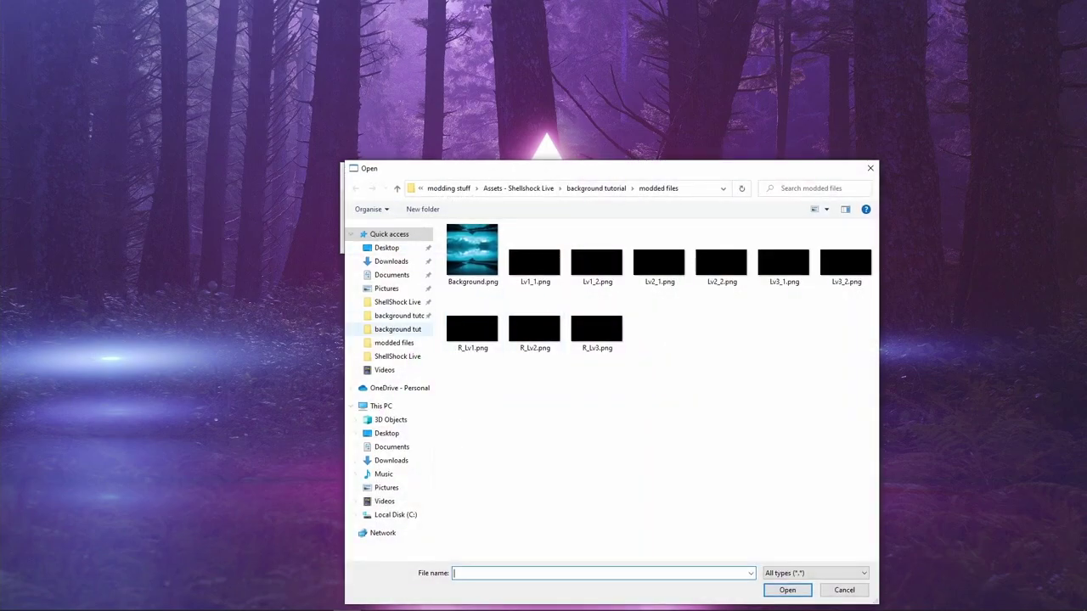
{"action": "left_click", "coordinate": [398, 356]}
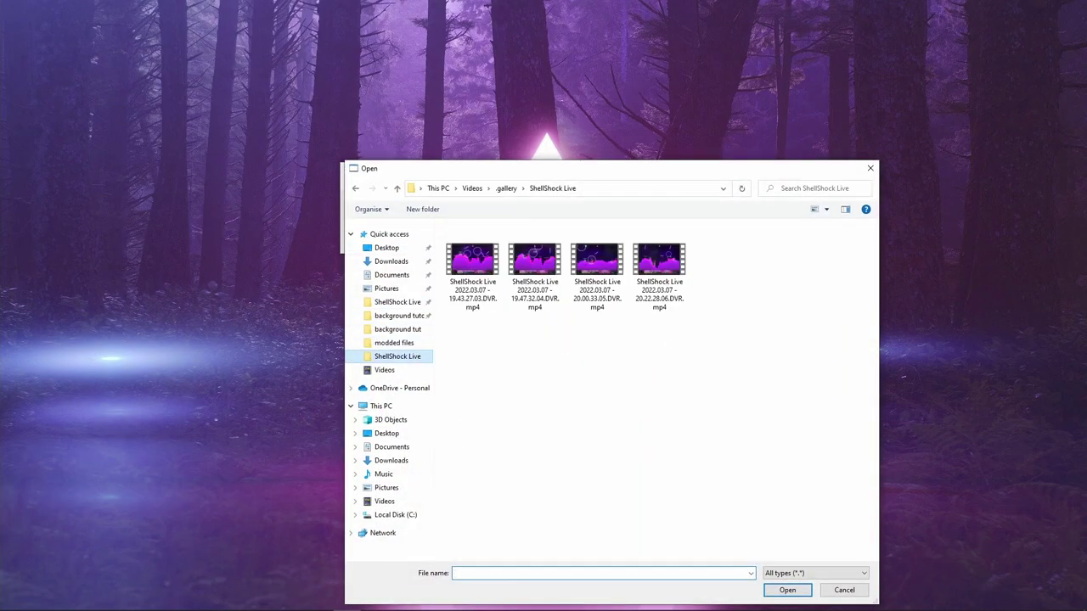
{"action": "left_click", "coordinate": [398, 302]}
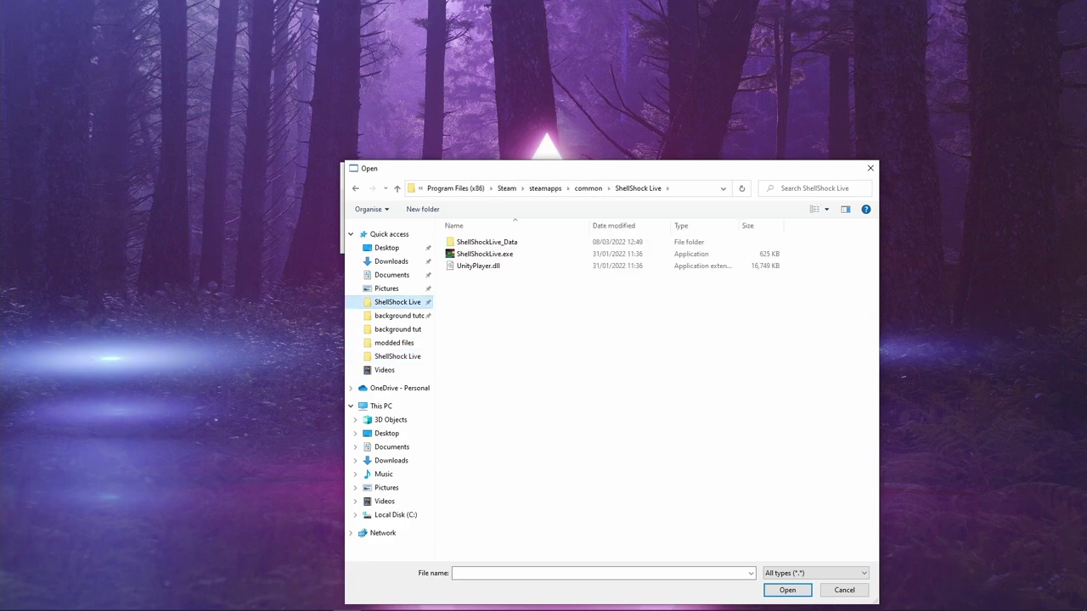
{"action": "double_click", "coordinate": [487, 242]}
Step: Select the sharedassets0 through sharedassets9 .assets files plus resources.assets and open them together
{"action": "left_click", "coordinate": [487, 242]}
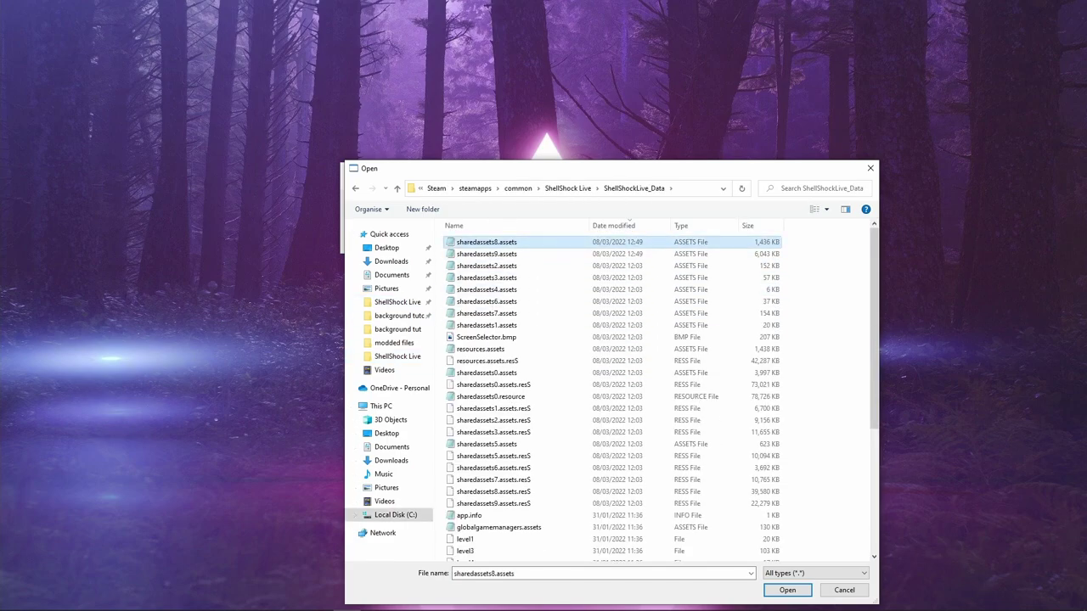
{"action": "left_click", "coordinate": [491, 325], "text": "shift"}
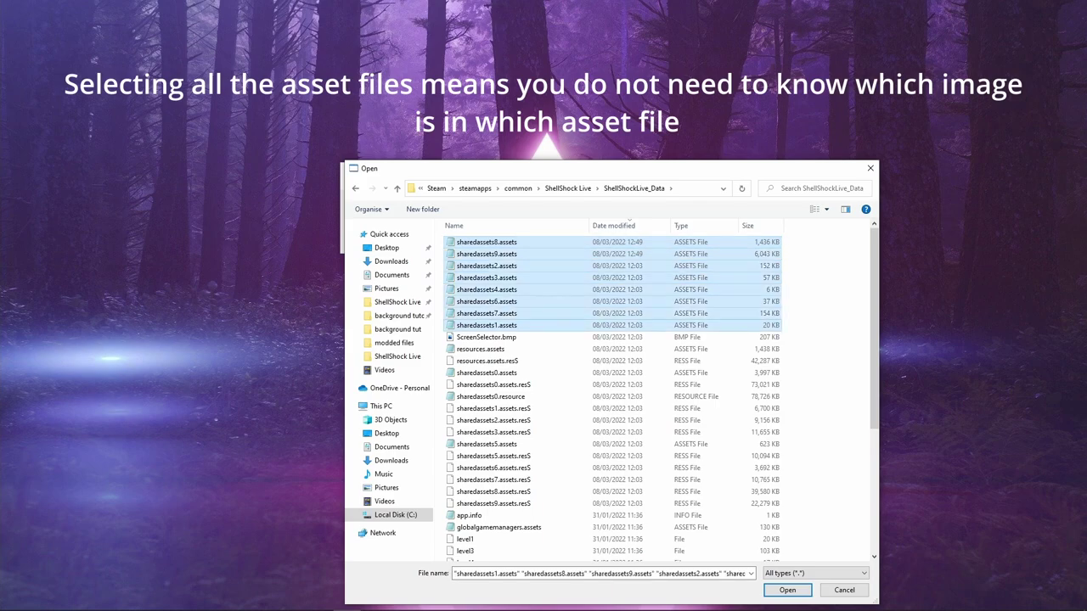
{"action": "left_click", "coordinate": [481, 349], "text": "ctrl"}
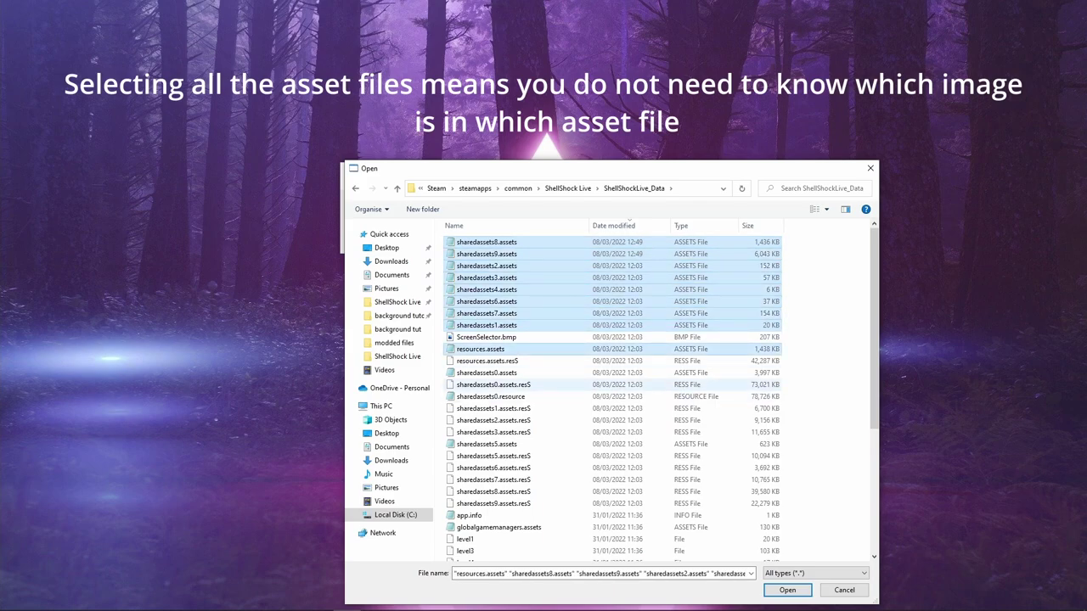
{"action": "left_click", "coordinate": [487, 373], "text": "ctrl"}
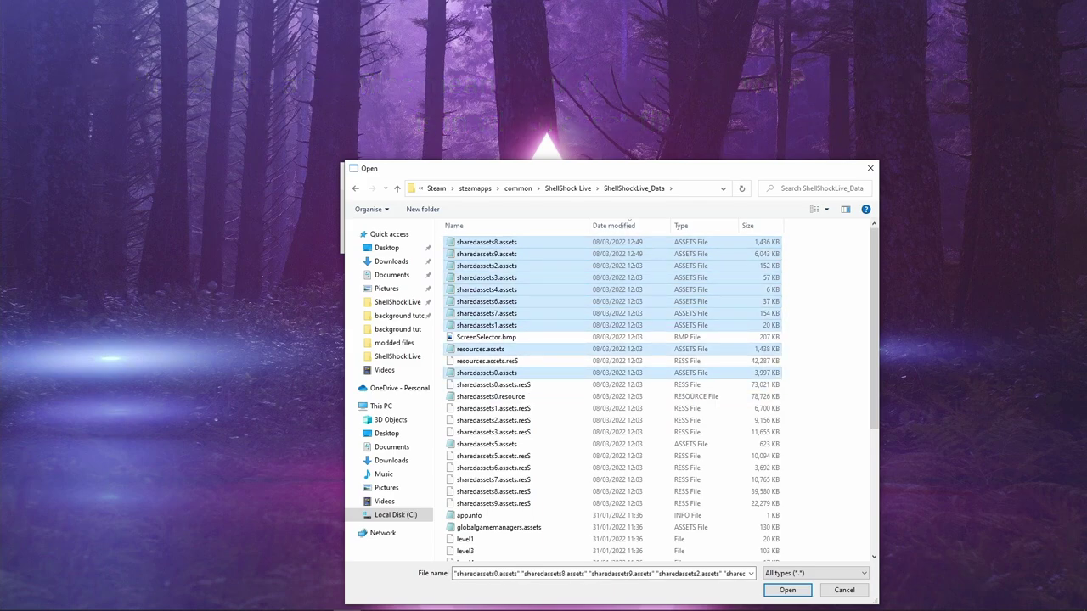
{"action": "left_click", "coordinate": [491, 397], "text": "ctrl"}
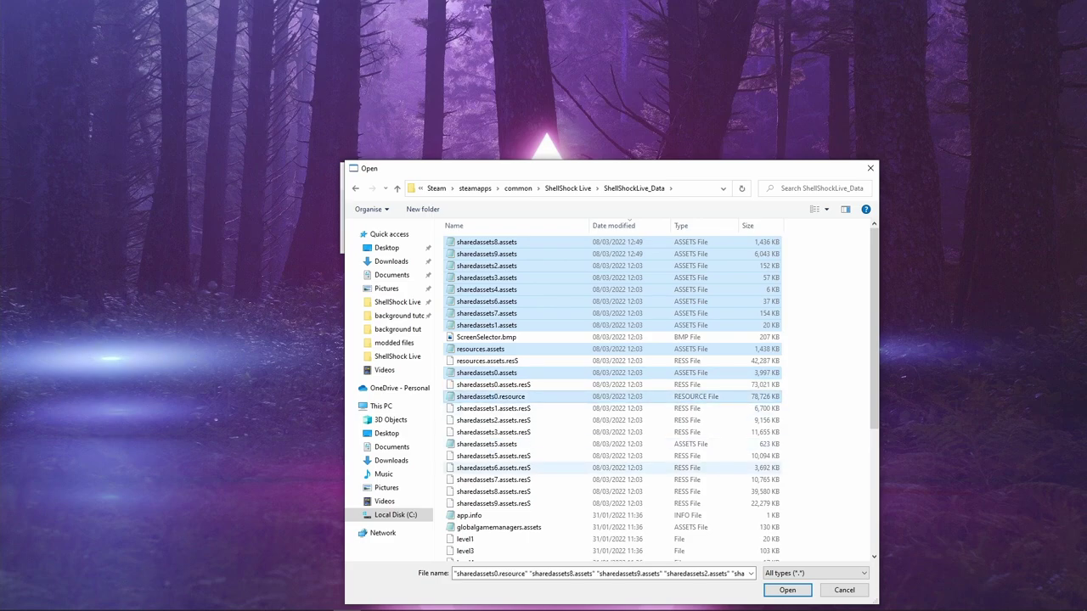
{"action": "left_click", "coordinate": [486, 444], "text": "ctrl"}
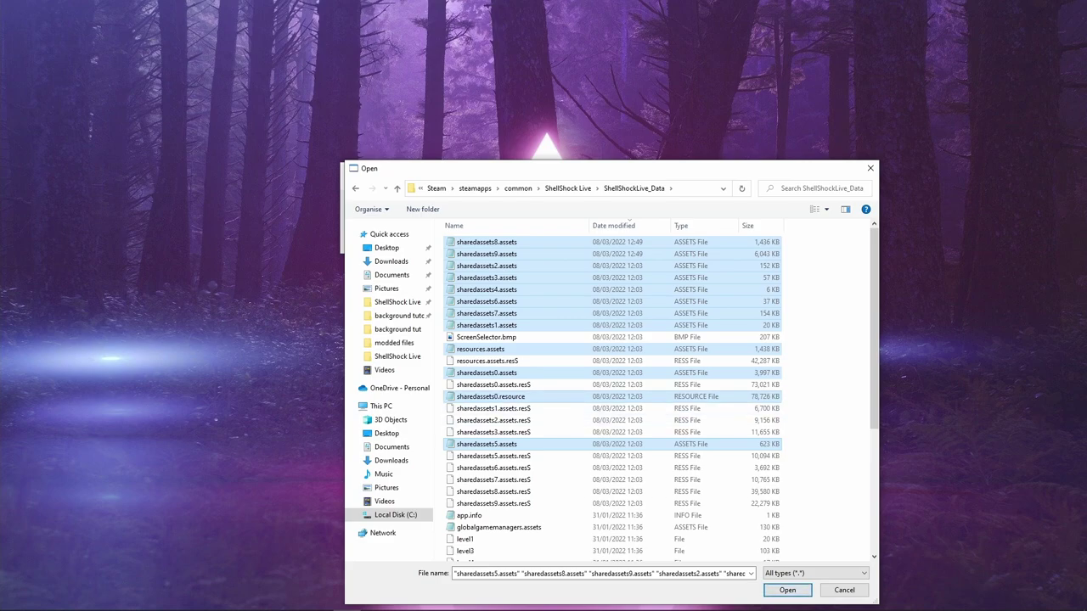
{"action": "left_click", "coordinate": [491, 397], "text": "ctrl"}
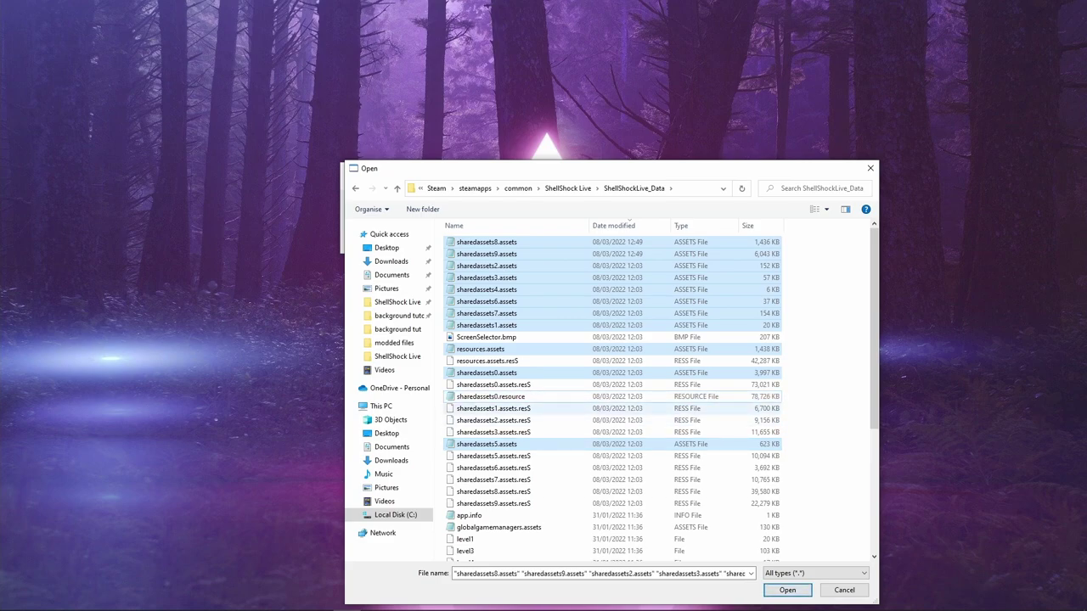
{"action": "scroll", "coordinate": [612, 395], "scroll_direction": "down", "scroll_amount": 5}
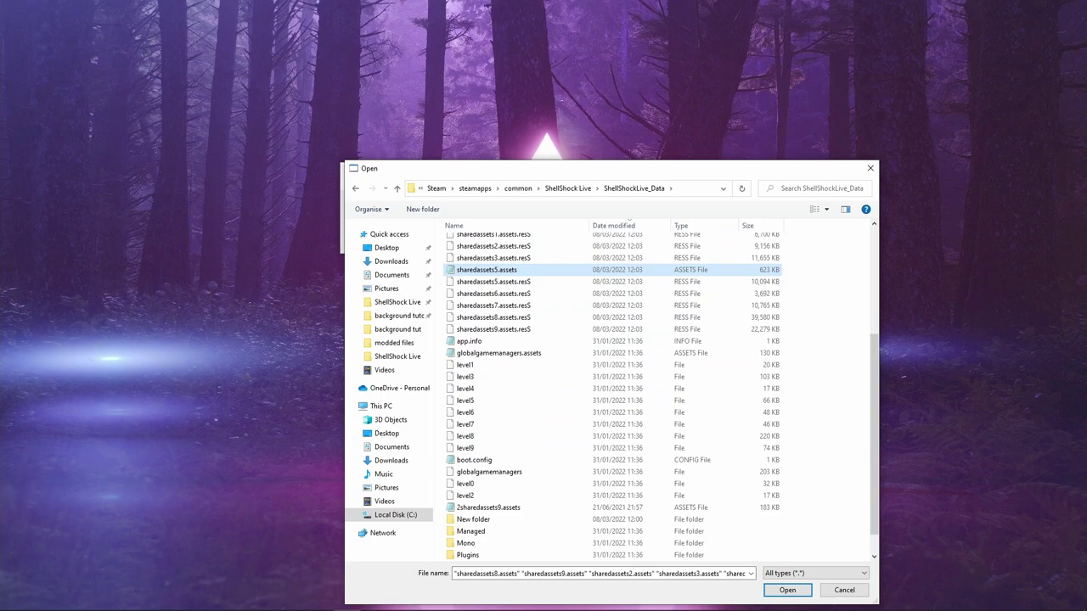
{"action": "scroll", "coordinate": [611, 395], "scroll_direction": "up", "scroll_amount": 5}
{"action": "left_click", "coordinate": [787, 590]}
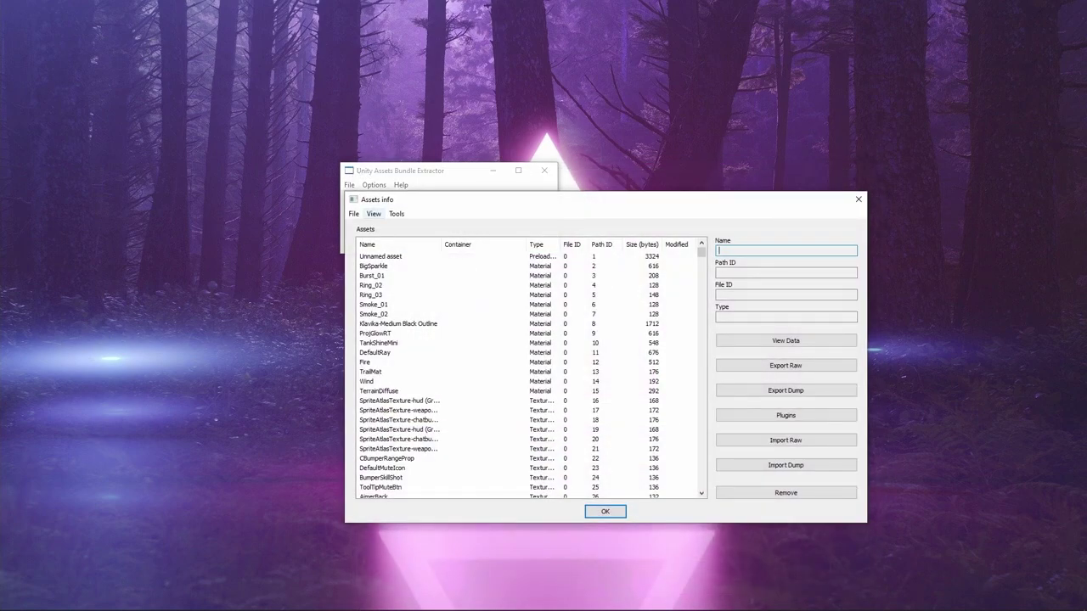
Step: Search the loaded assets by name for *lv*
{"action": "left_click", "coordinate": [374, 214]}
{"action": "left_click", "coordinate": [406, 227]}
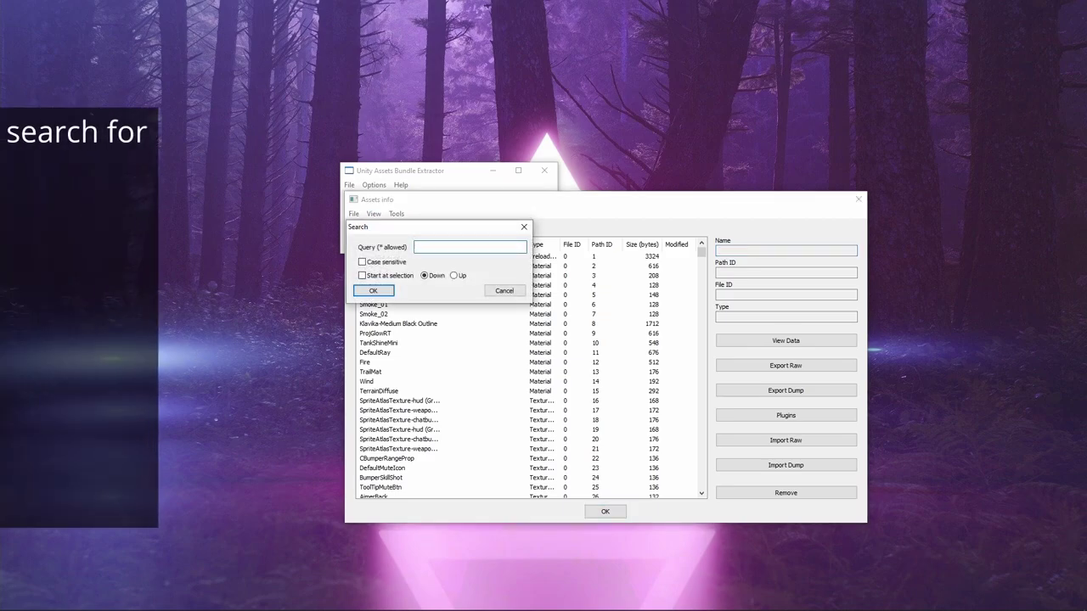
{"action": "type", "text": "*lv*"}
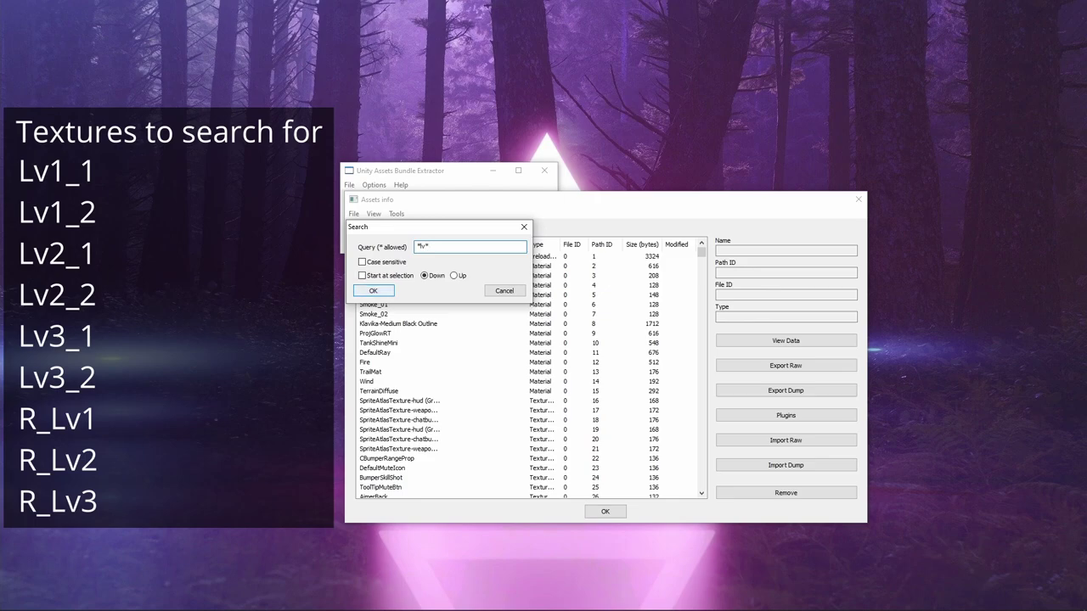
{"action": "key", "text": "Return"}
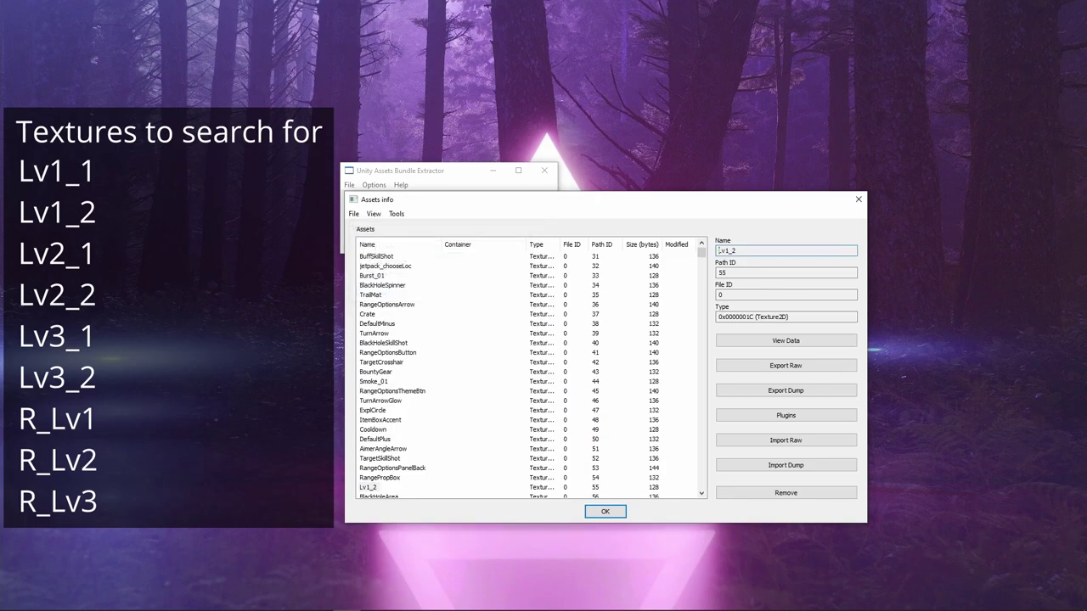
Step: Sort the asset list by type
{"action": "left_click", "coordinate": [541, 245]}
{"action": "left_click", "coordinate": [536, 245]}
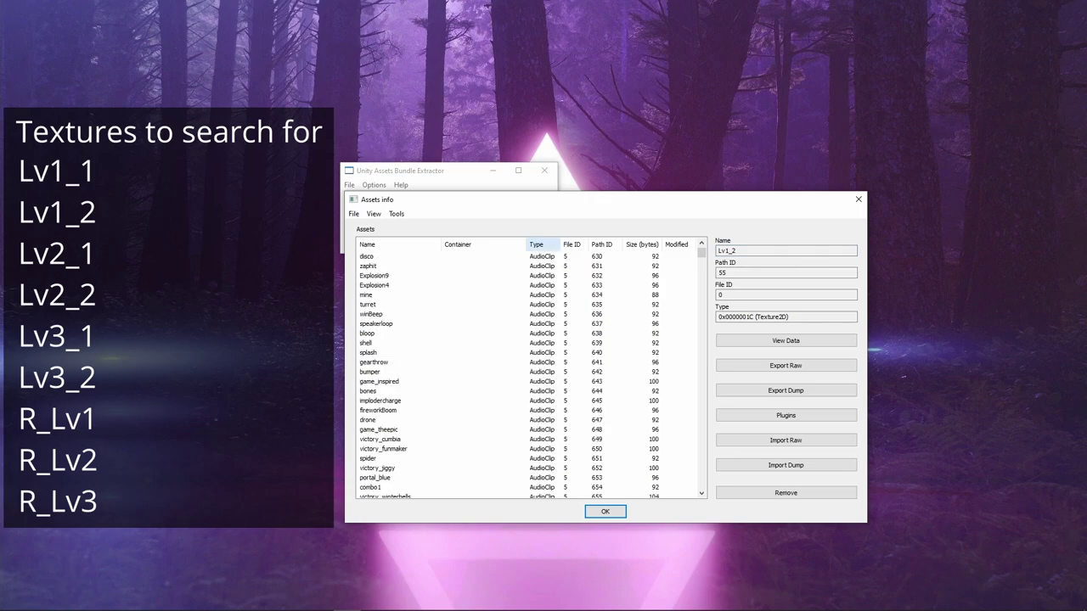
{"action": "left_click", "coordinate": [536, 245]}
{"action": "left_click", "coordinate": [537, 245]}
Step: Repeat the *lv* name search on the sorted list and go through the matches as far as the Lv2_2 Texture2D asset
{"action": "left_click", "coordinate": [374, 214]}
{"action": "left_click", "coordinate": [406, 227]}
{"action": "type", "text": "*lv*"}
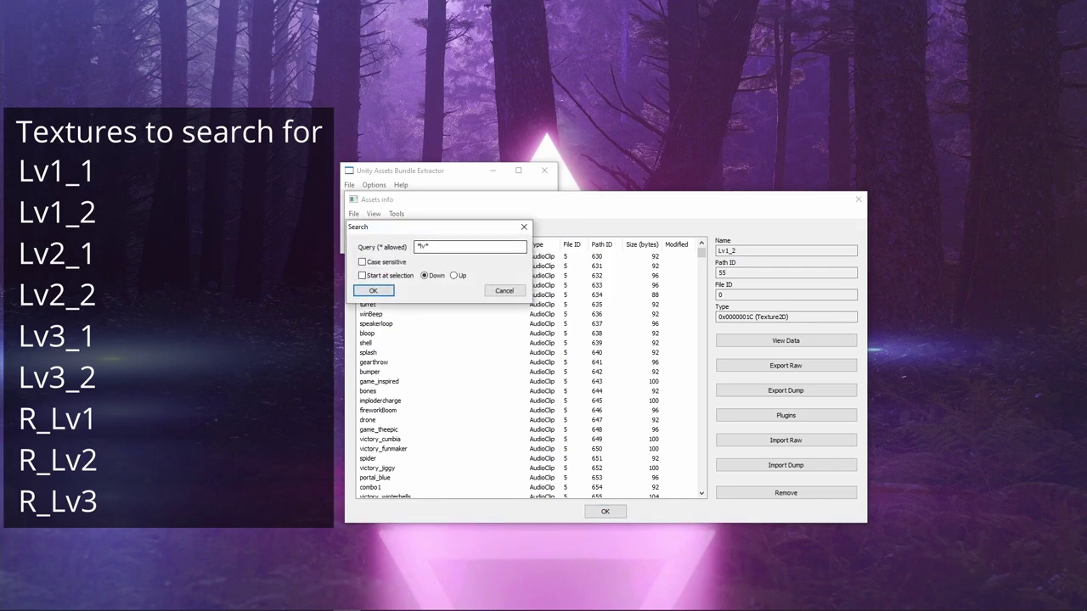
{"action": "key", "text": "Return"}
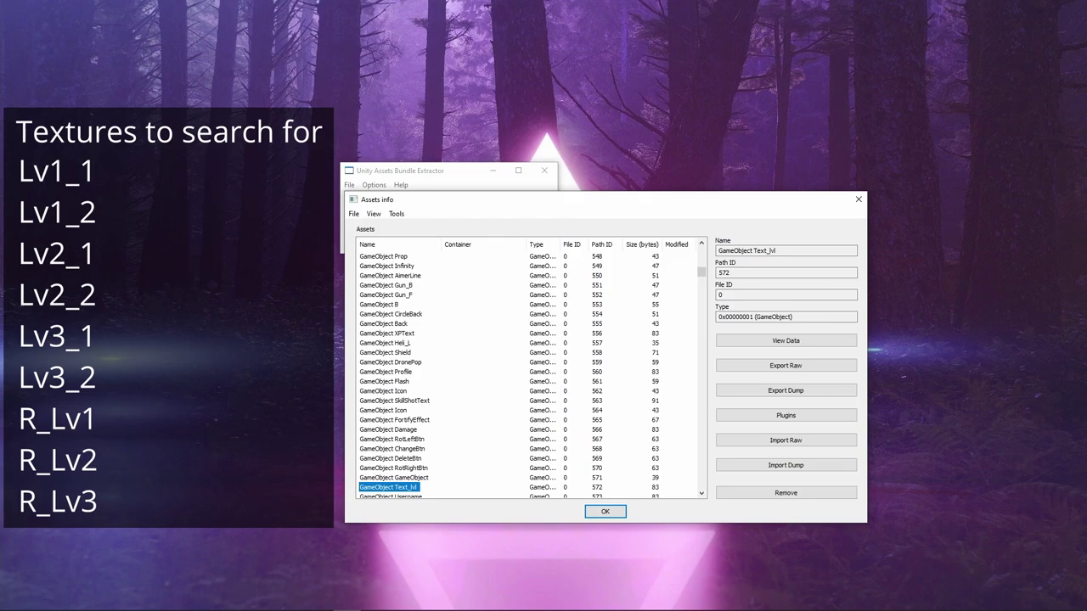
{"action": "key", "text": "F3"}
{"action": "key", "text": "F3"}
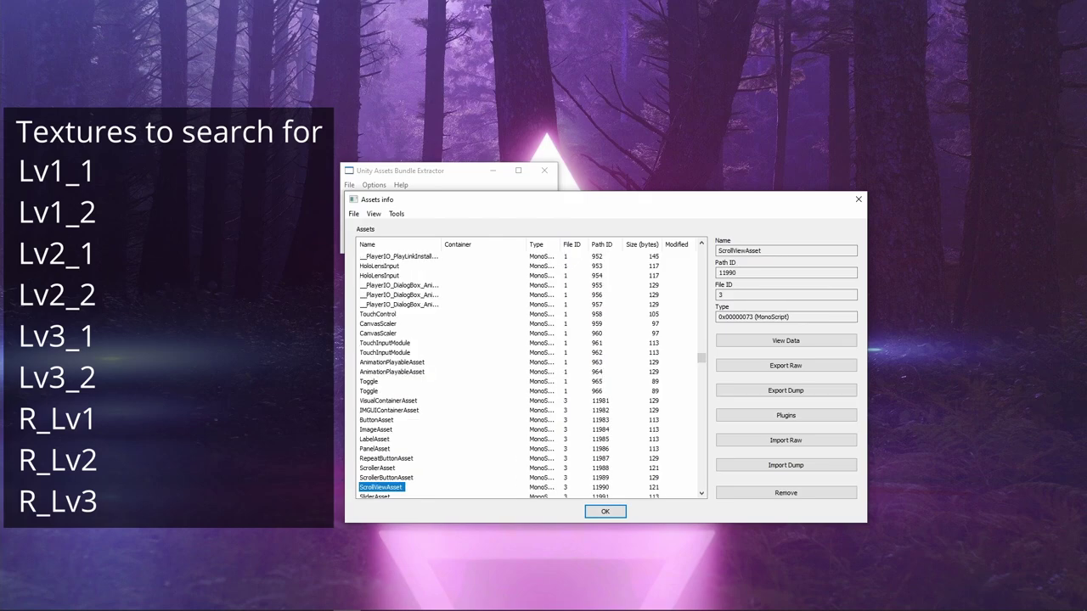
{"action": "key", "text": "F3"}
{"action": "key", "text": "F3"}
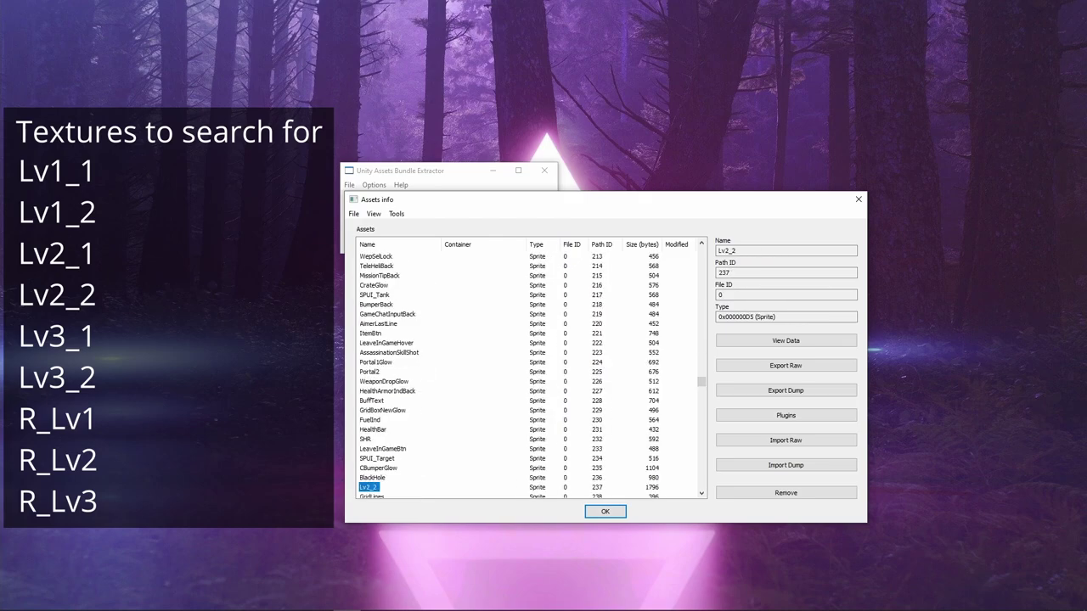
{"action": "key", "text": "F3"}
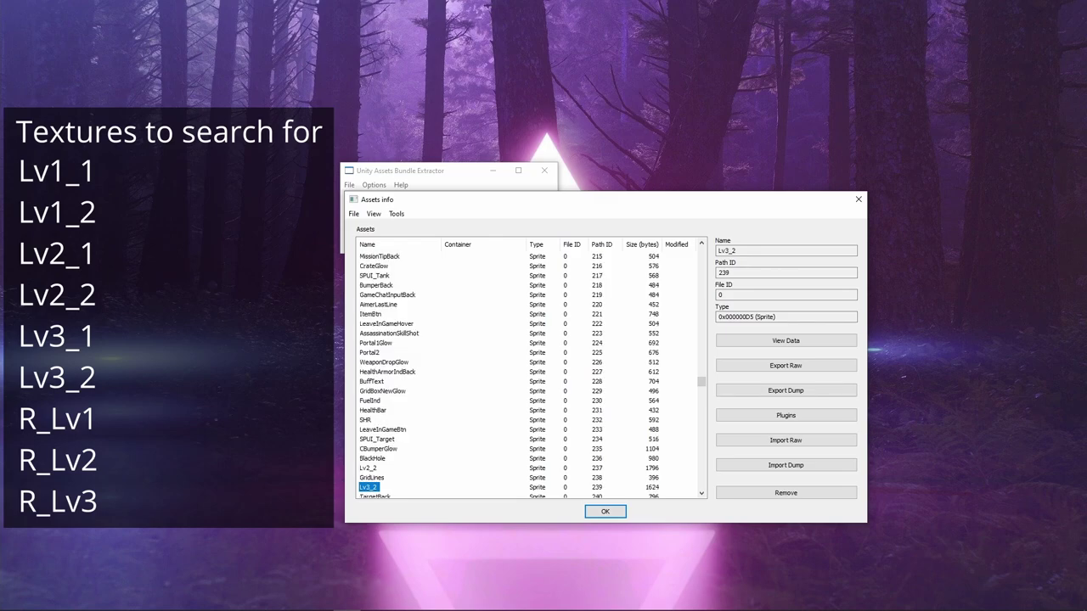
{"action": "key", "text": "F3"}
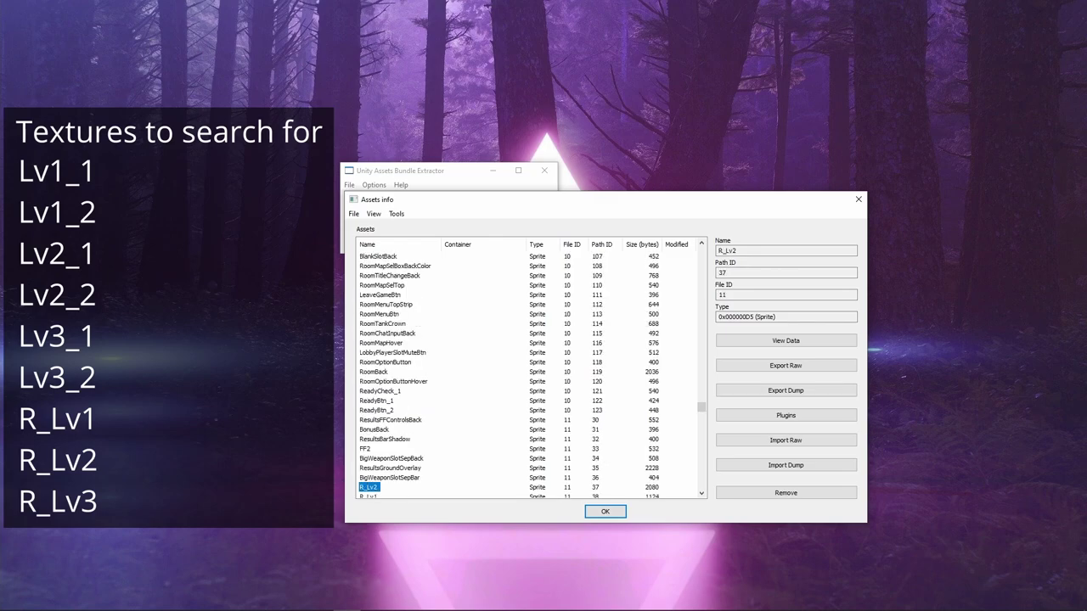
{"action": "key", "text": "F3"}
{"action": "key", "text": "F3"}
{"action": "key", "text": "F3"}
{"action": "key", "text": "F3"}
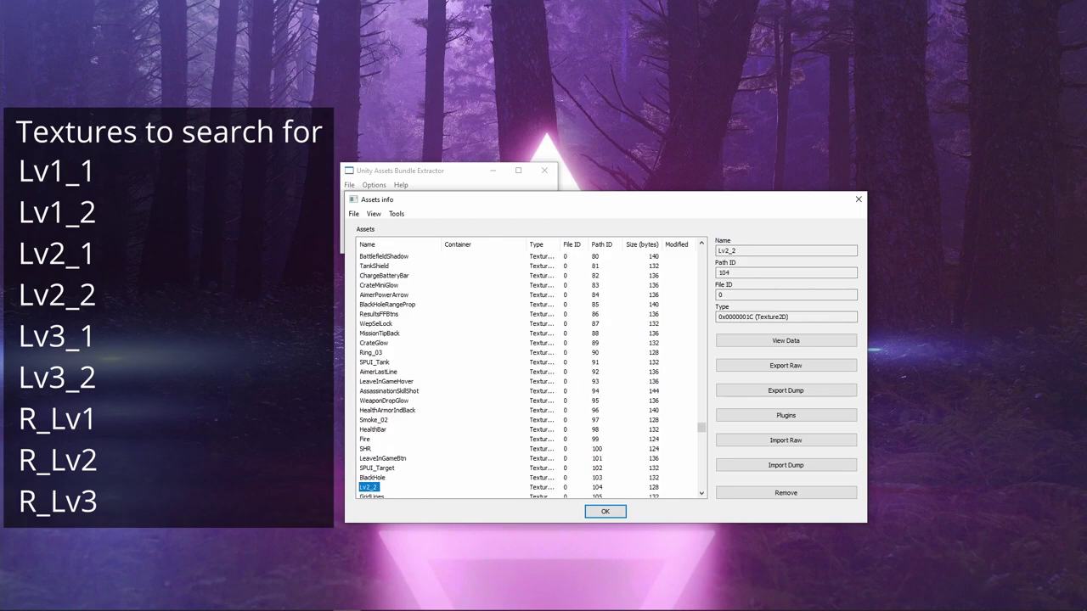
Step: Restart the *lv* name search and advance through the matches to select the Lv1_2 Texture2D asset
{"action": "left_click", "coordinate": [374, 214]}
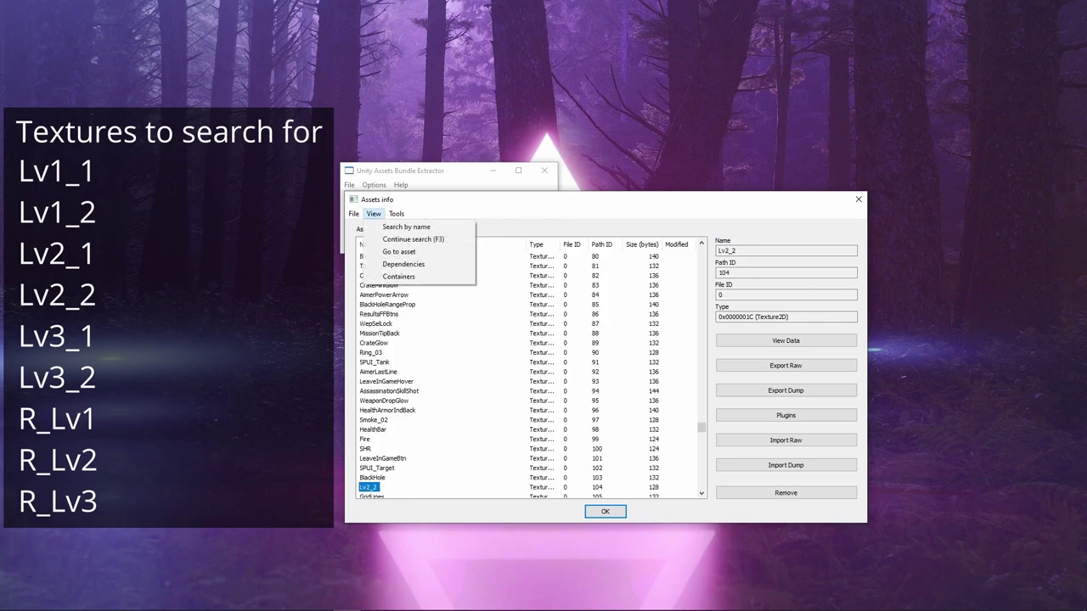
{"action": "key", "text": "Down"}
{"action": "key", "text": "Return"}
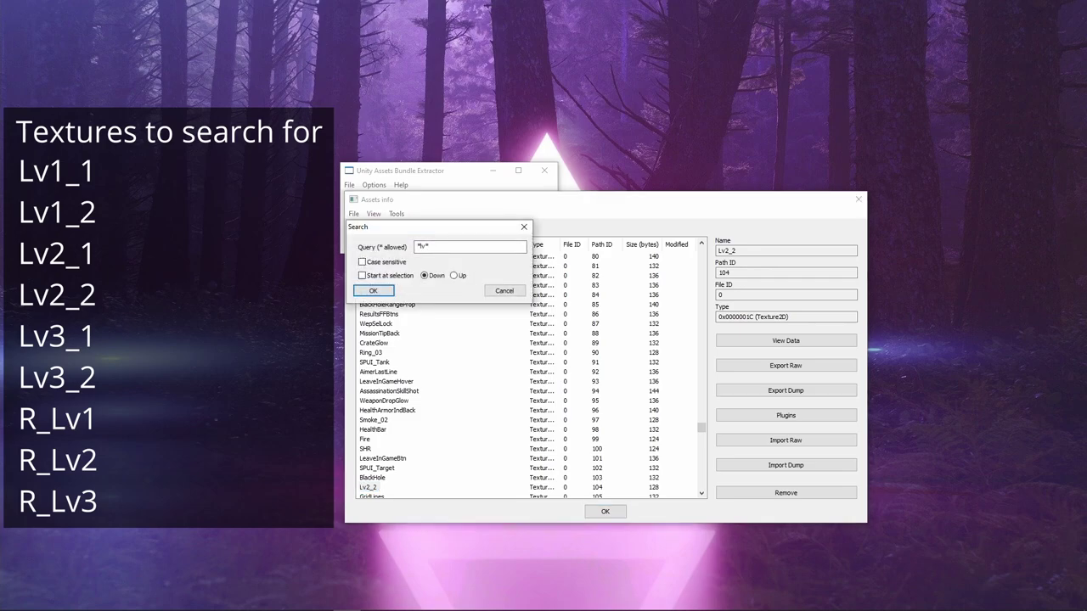
{"action": "key", "text": "Return"}
{"action": "key", "text": "F3"}
{"action": "key", "text": "F3"}
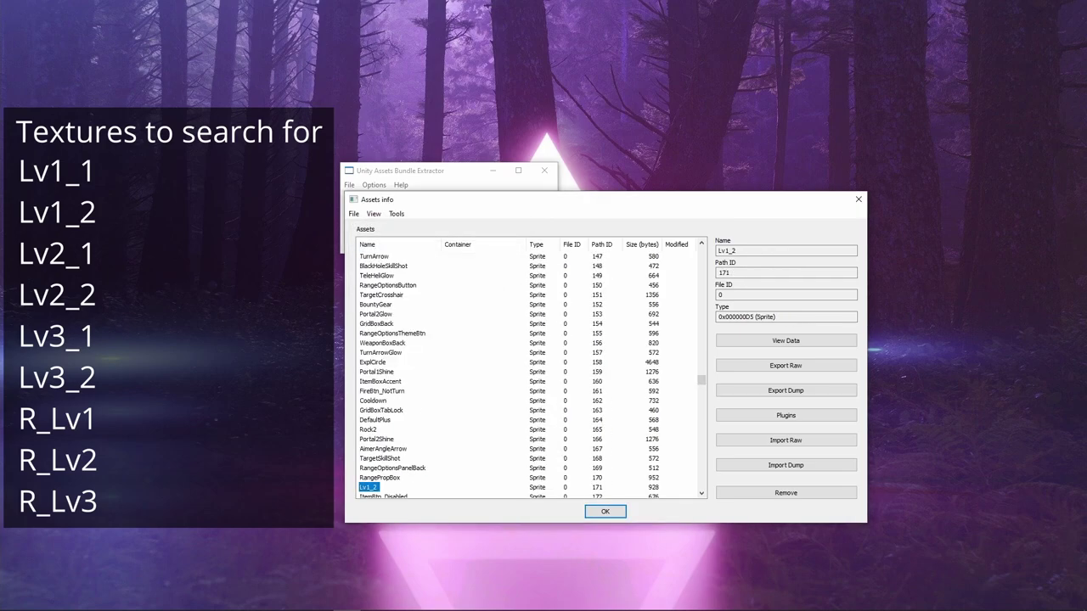
{"action": "key", "text": "F3"}
{"action": "key", "text": "F3"}
{"action": "key", "text": "F3"}
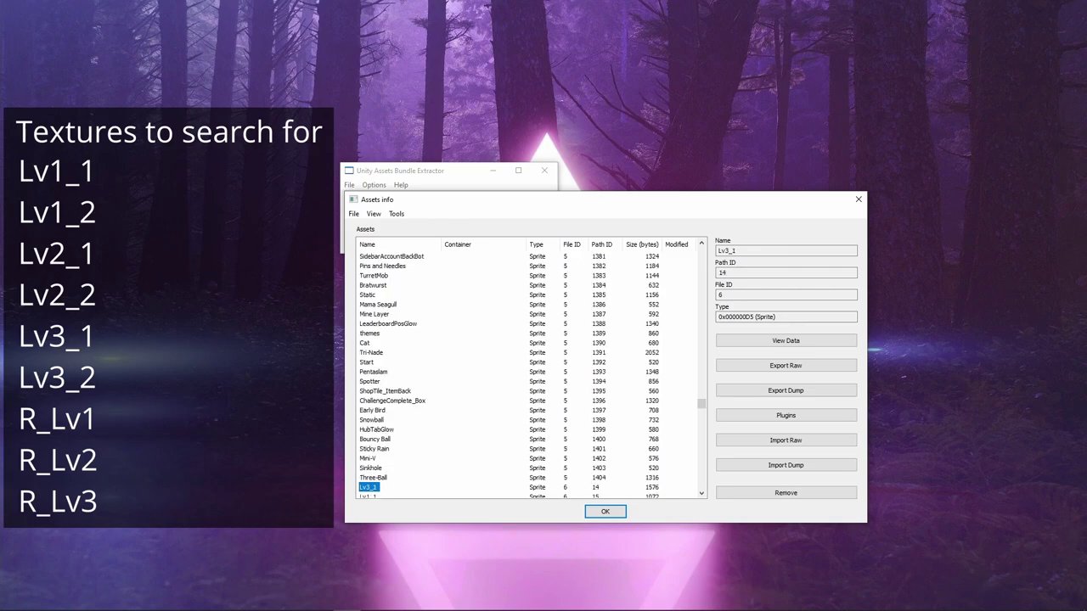
{"action": "key", "text": "F3"}
{"action": "key", "text": "F3"}
{"action": "key", "text": "F3"}
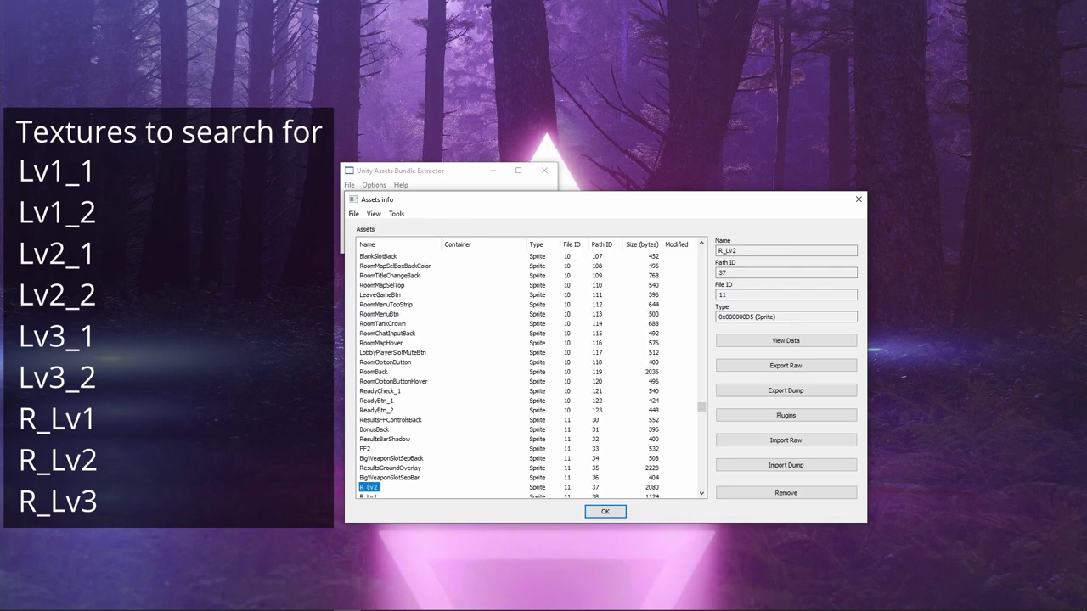
{"action": "key", "text": "F3"}
{"action": "key", "text": "F3"}
{"action": "key", "text": "F3"}
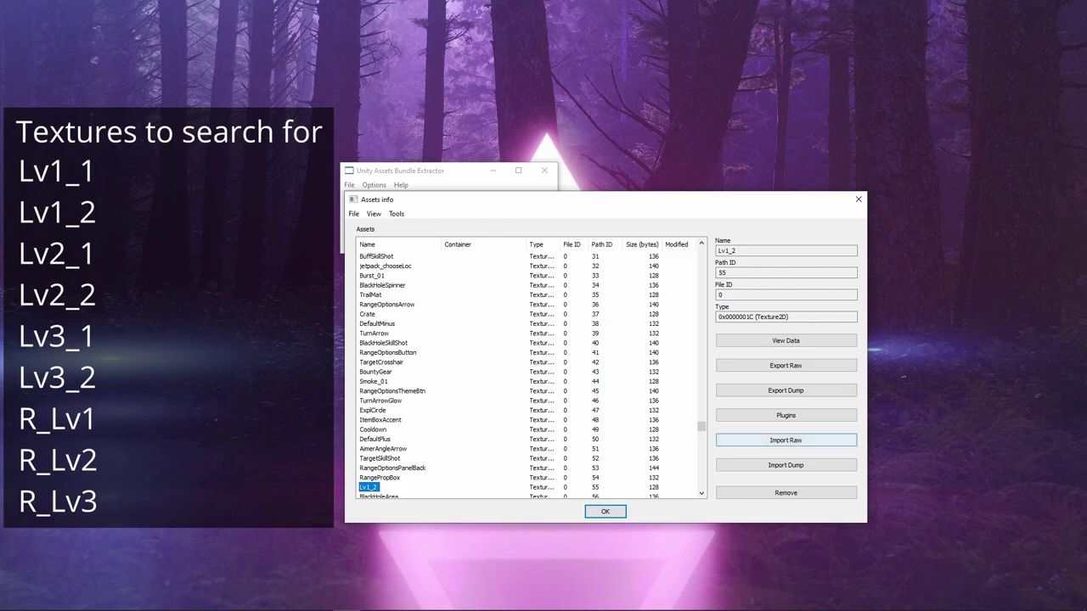
Step: Replace the image of the Lv1_2 Texture2D asset with Lv1_2.png from the background tutorial's modded files folder
{"action": "left_click", "coordinate": [786, 416]}
{"action": "left_click", "coordinate": [374, 253]}
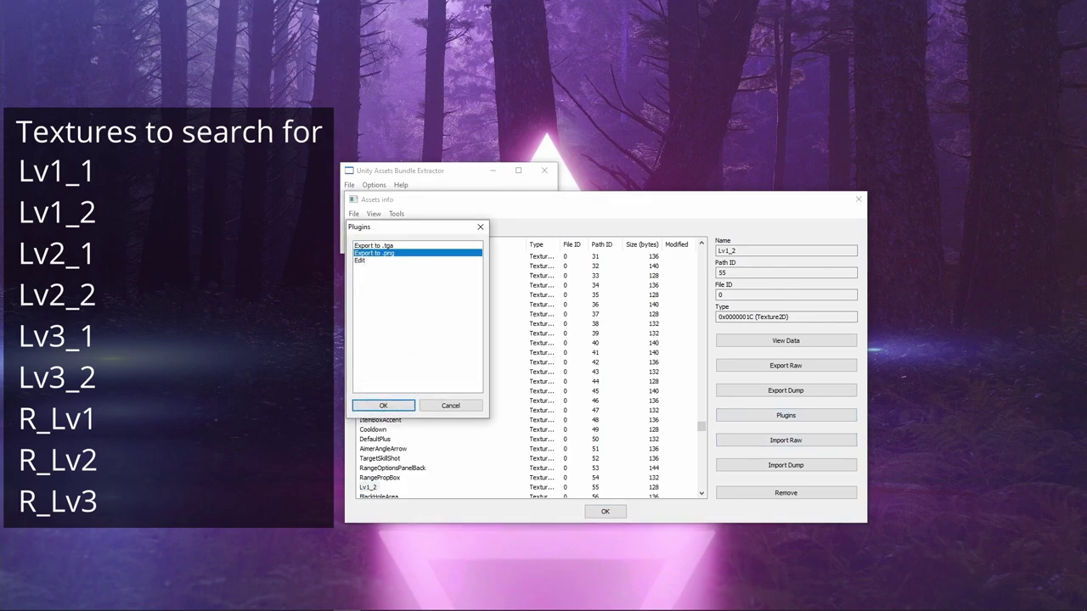
{"action": "double_click", "coordinate": [366, 260]}
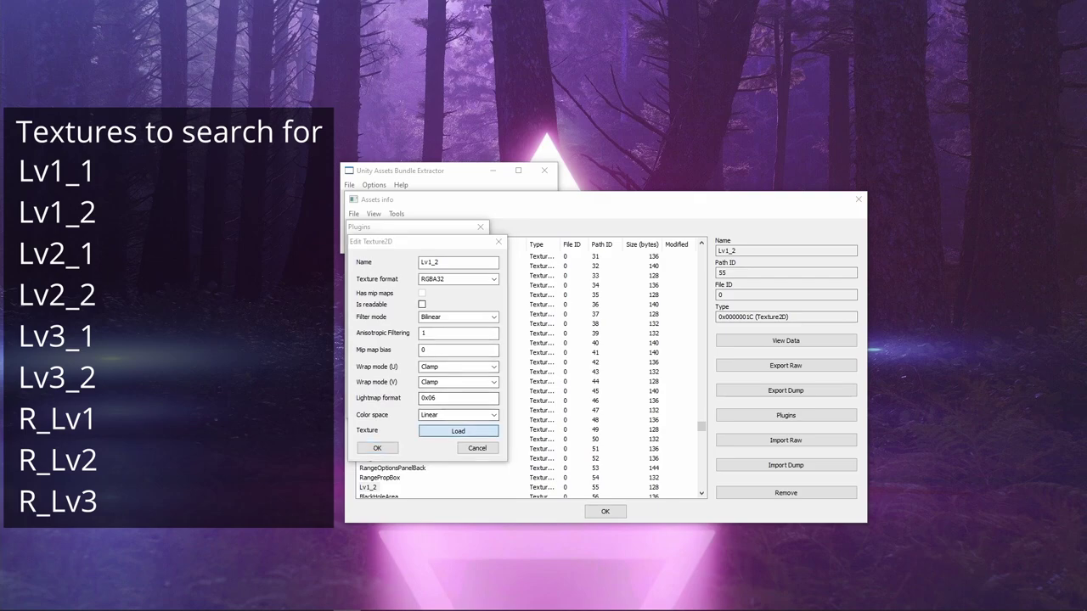
{"action": "left_click", "coordinate": [458, 432]}
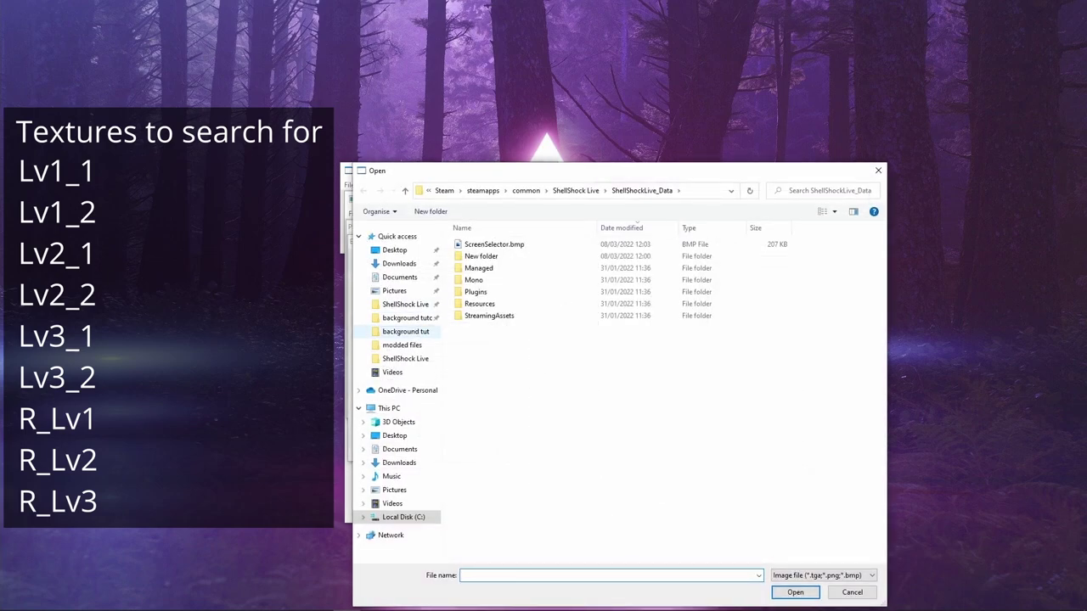
{"action": "left_click", "coordinate": [408, 318]}
{"action": "double_click", "coordinate": [480, 244]}
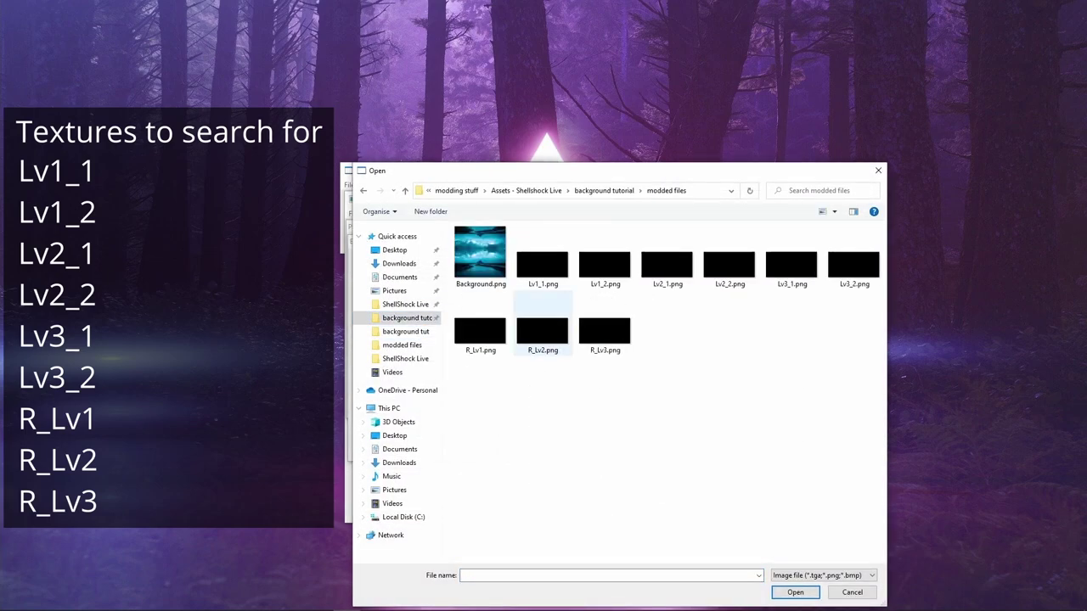
{"action": "left_click_drag", "start_coordinate": [569, 169], "coordinate": [717, 145]}
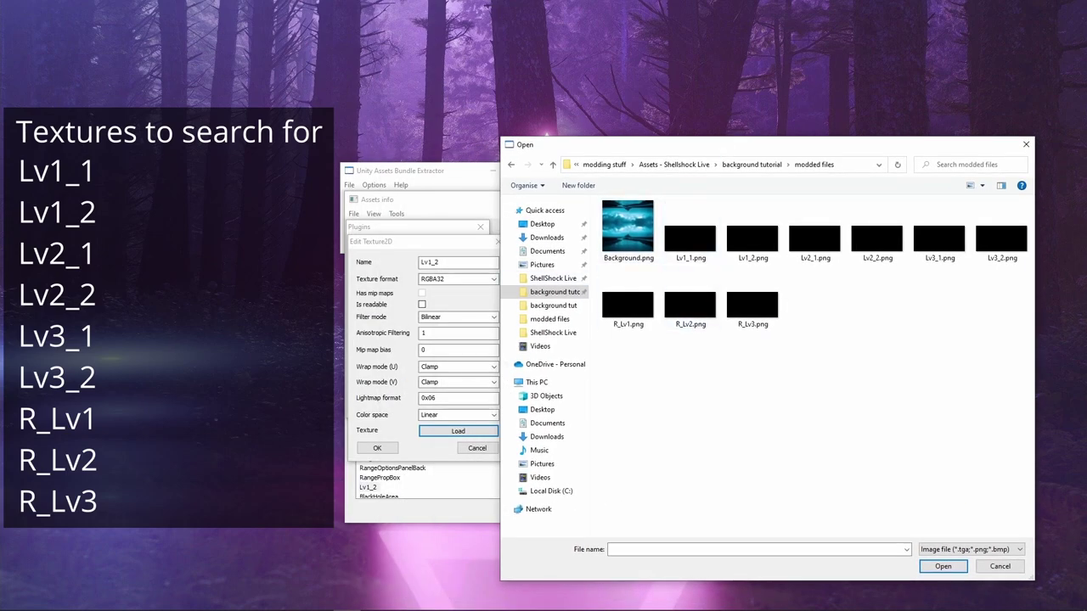
{"action": "left_click", "coordinate": [753, 233]}
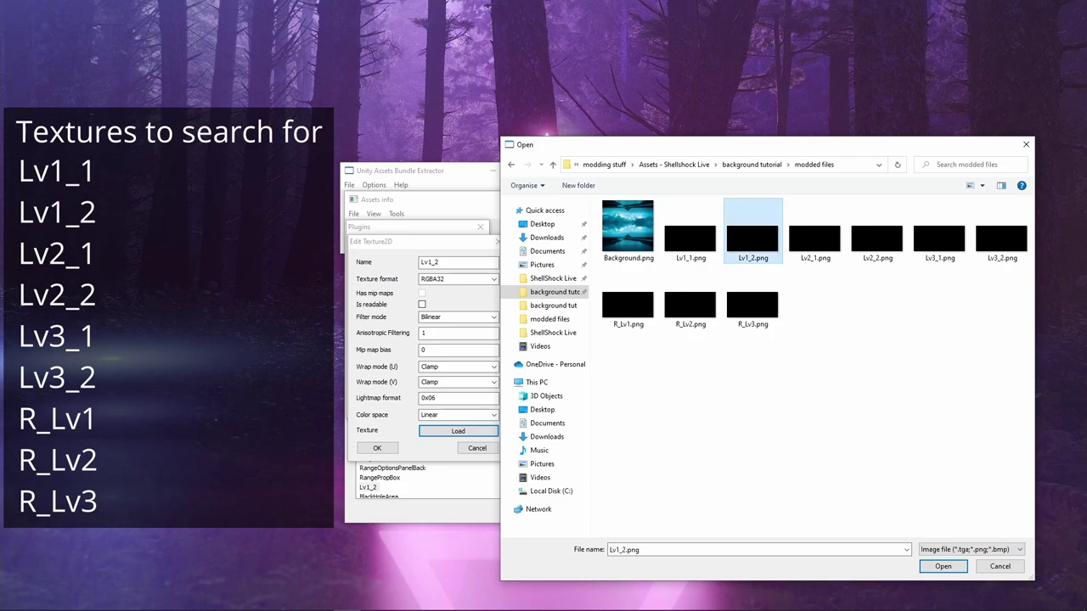
{"action": "left_click", "coordinate": [943, 566]}
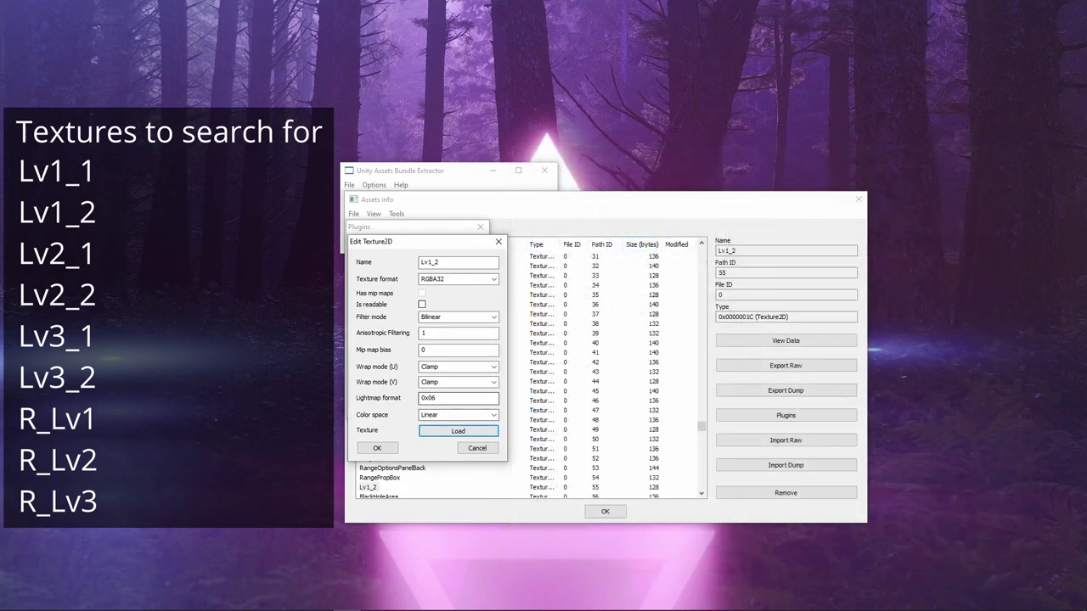
{"action": "left_click", "coordinate": [377, 449]}
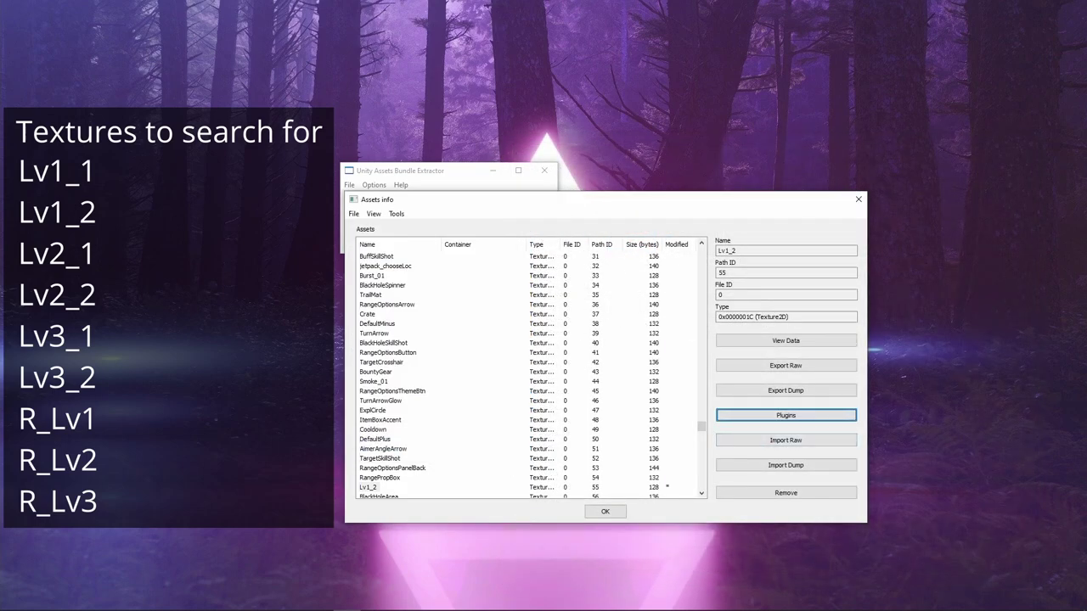
Step: Continue to the Lv2_2 Texture2D asset, open it for editing and start loading a replacement image
{"action": "left_click", "coordinate": [369, 487]}
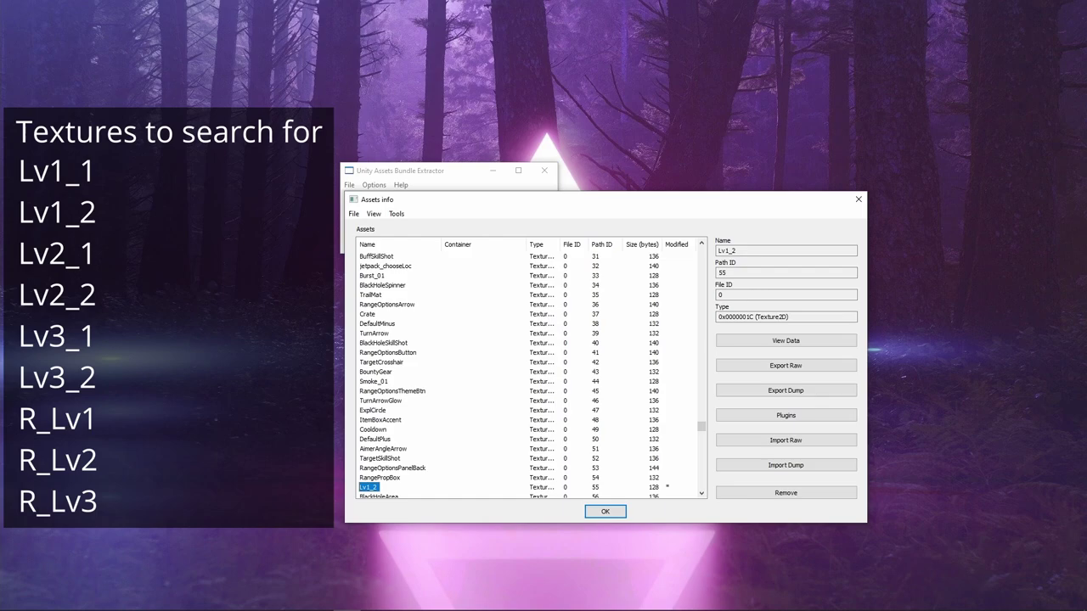
{"action": "type", "text": "Lv2_2"}
{"action": "left_click", "coordinate": [786, 416]}
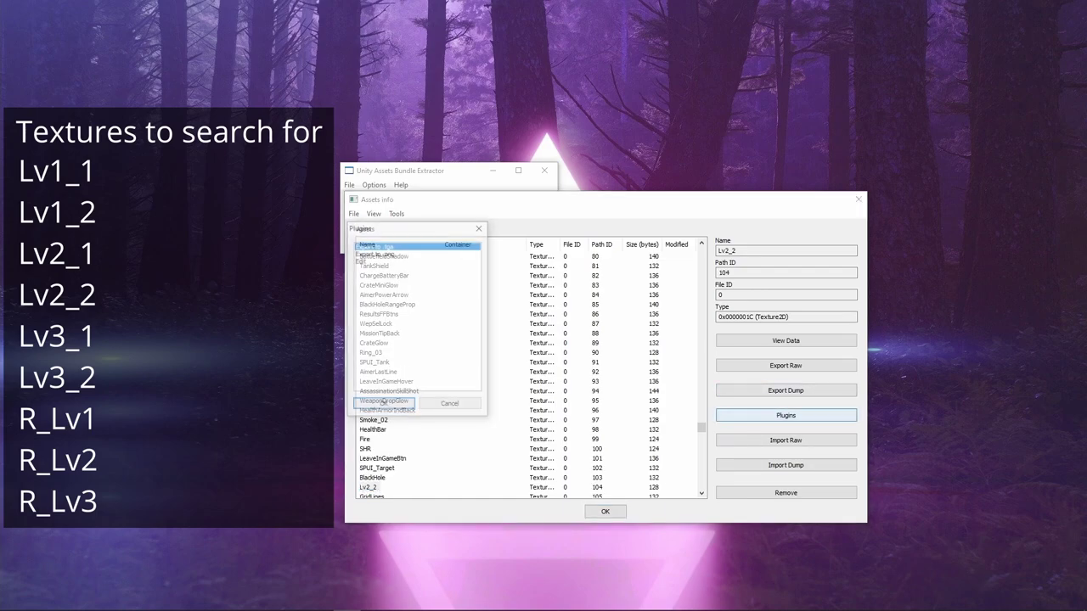
{"action": "left_click", "coordinate": [374, 261]}
{"action": "left_click", "coordinate": [383, 405]}
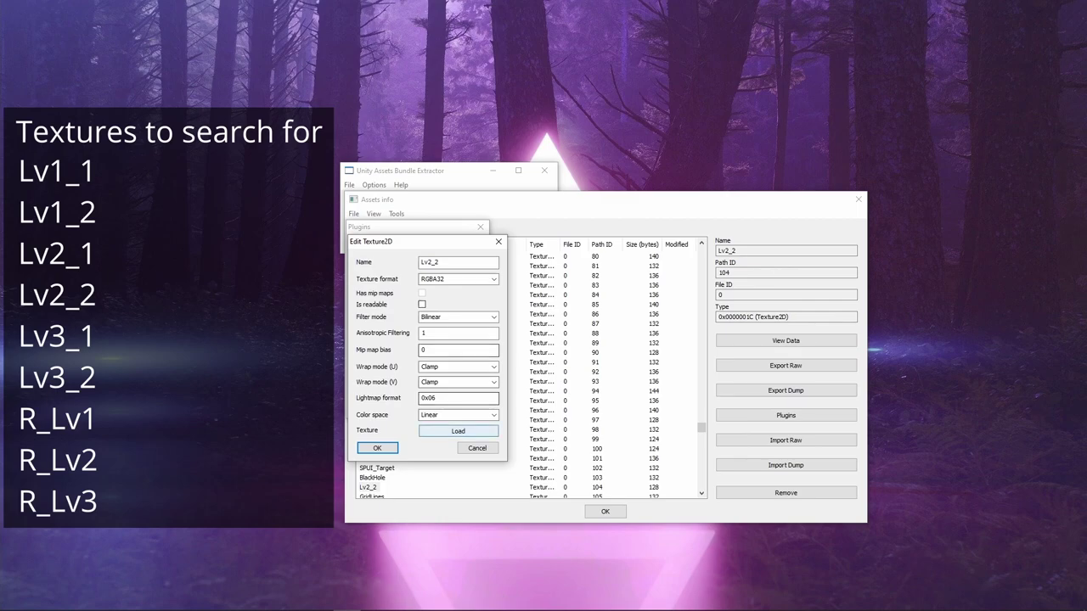
{"action": "left_click", "coordinate": [458, 431]}
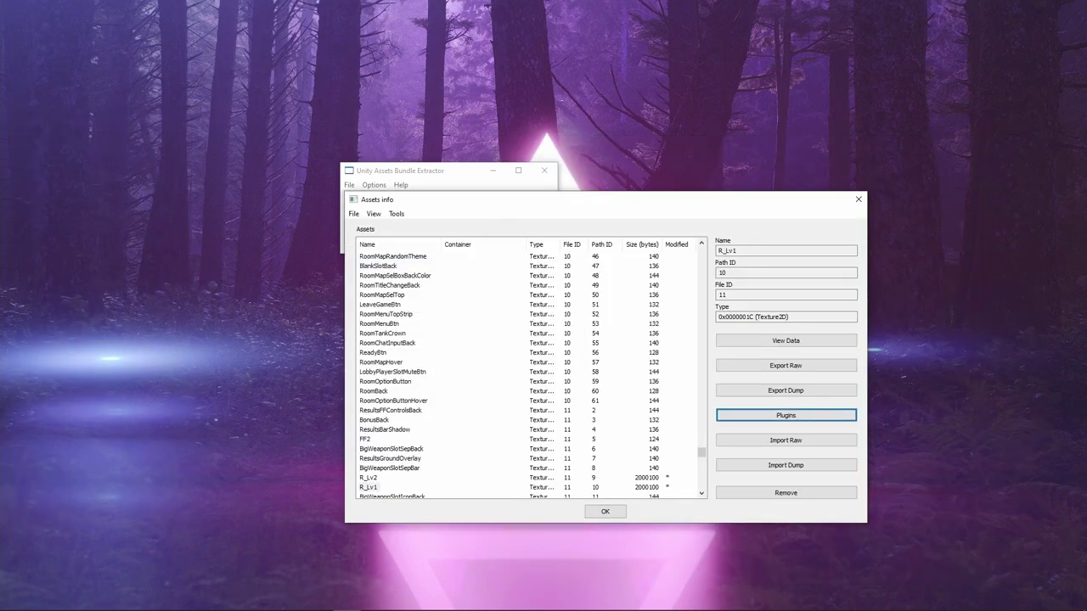
Step: Replace the image of the R_Lv3 Texture2D asset with R_Lv3.png from the modded files folder
{"action": "left_click", "coordinate": [785, 415]}
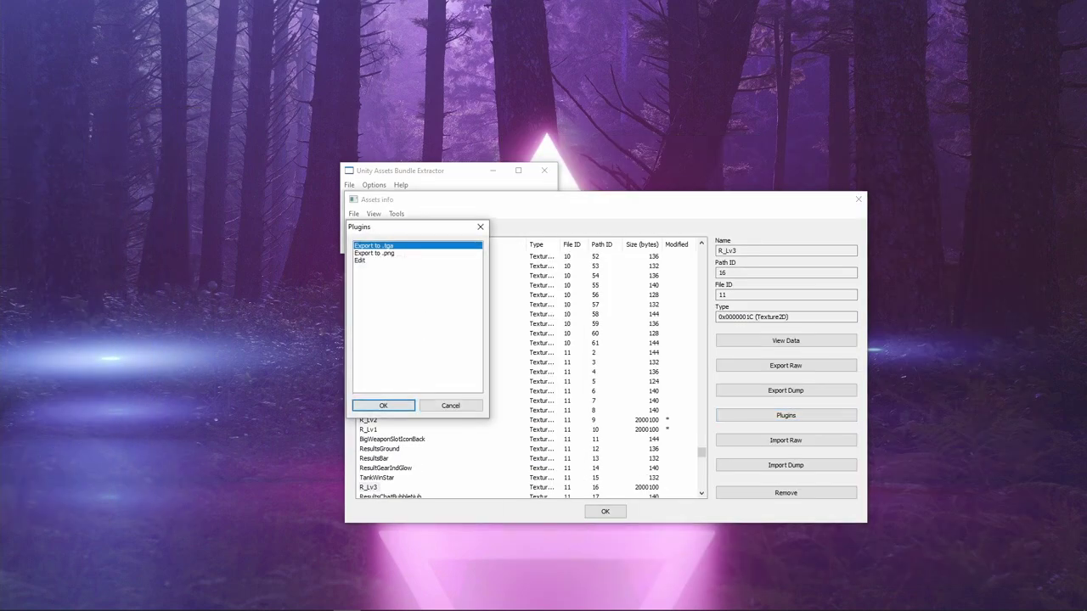
{"action": "left_click", "coordinate": [363, 260]}
{"action": "left_click", "coordinate": [384, 405]}
{"action": "left_click", "coordinate": [458, 431]}
{"action": "left_click", "coordinate": [753, 308]}
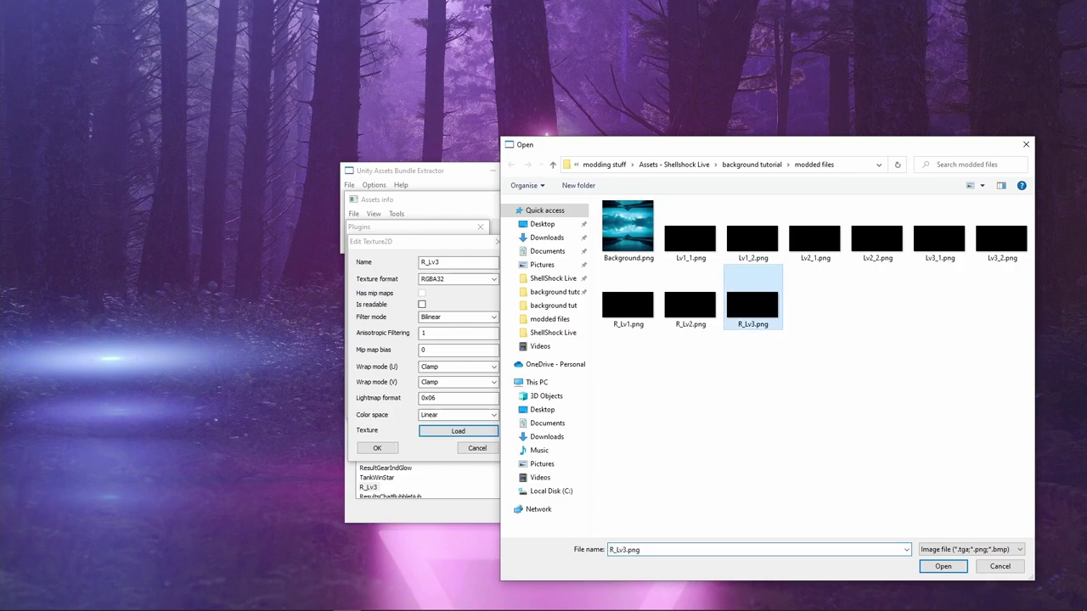
{"action": "left_click", "coordinate": [942, 566]}
{"action": "left_click", "coordinate": [377, 448]}
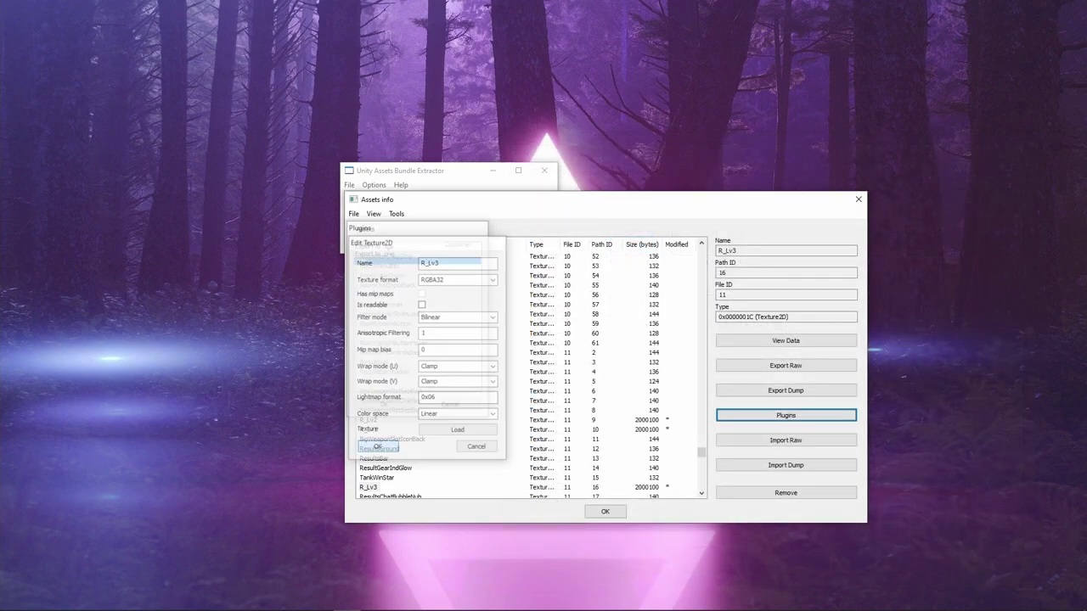
Step: Check for further *lv* matches beyond R_Lv3, and back out of closing the asset list at the save prompt
{"action": "key", "text": "F3"}
{"action": "key", "text": "Return"}
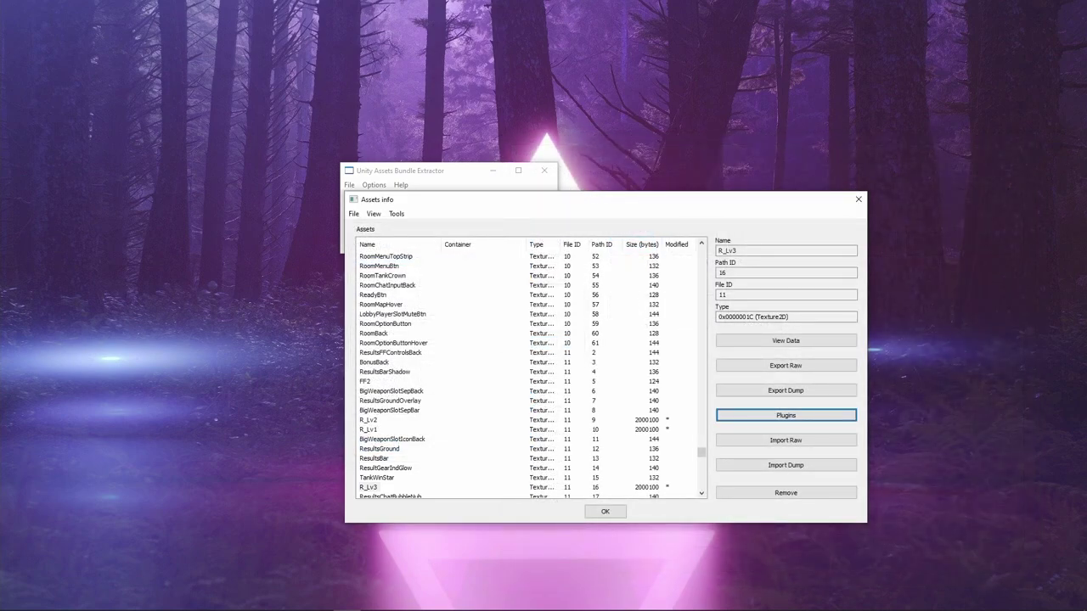
{"action": "left_click", "coordinate": [605, 512]}
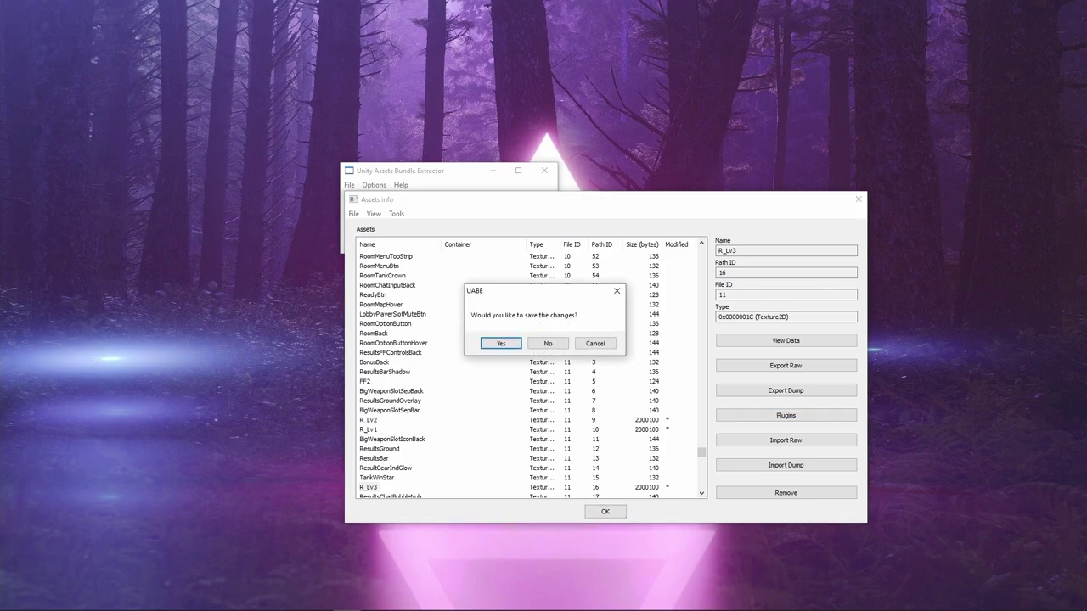
{"action": "left_click", "coordinate": [595, 344]}
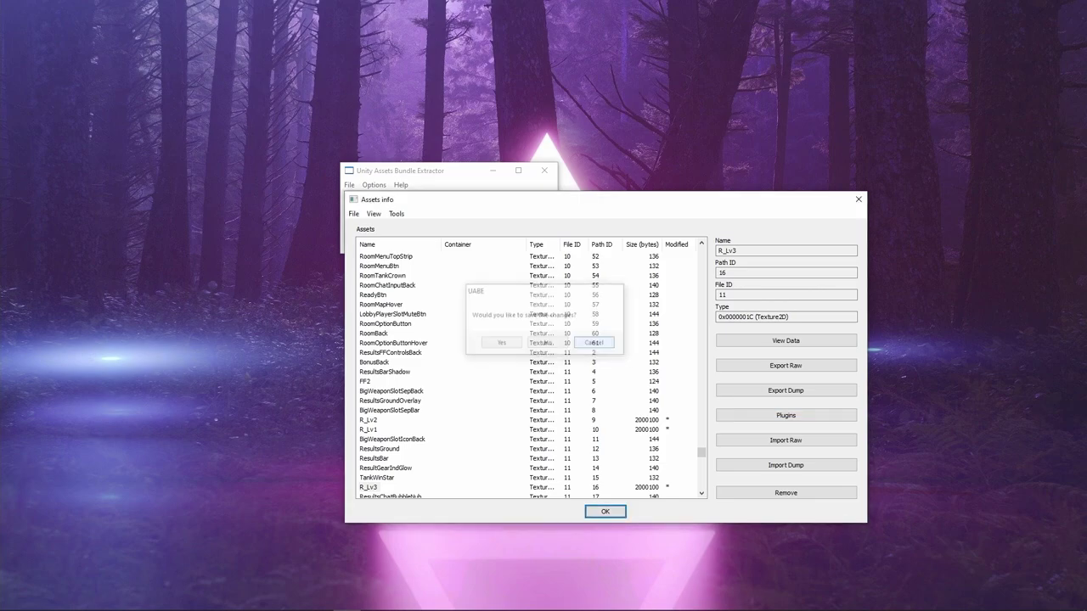
Step: Search the assets by name for background and advance through the matches to the Background Texture2D with file ID 0
{"action": "left_click", "coordinate": [374, 214]}
{"action": "left_click", "coordinate": [413, 238]}
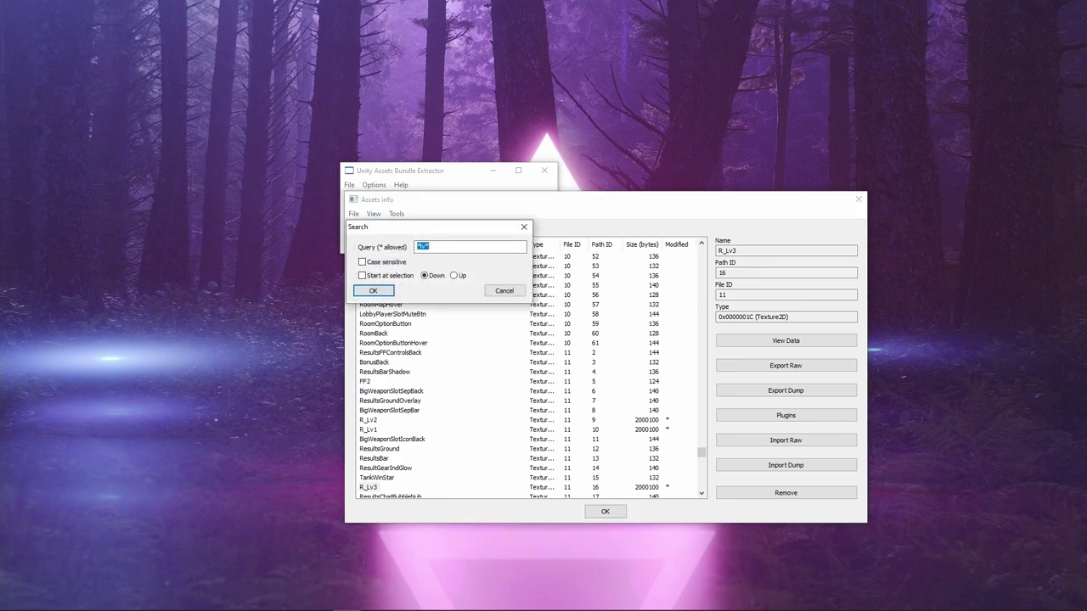
{"action": "type", "text": "background"}
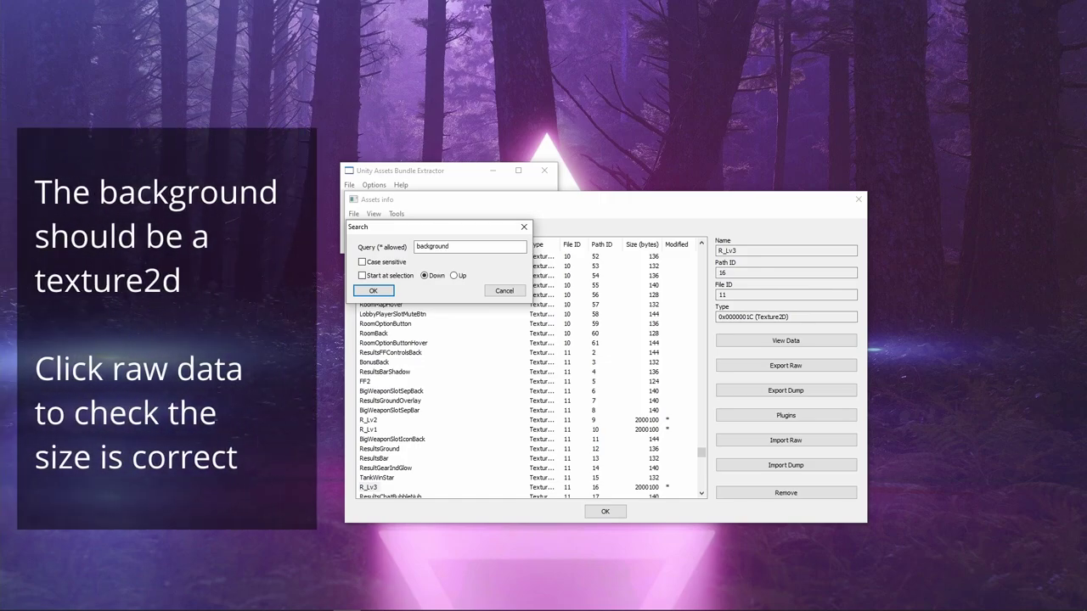
{"action": "key", "text": "Return"}
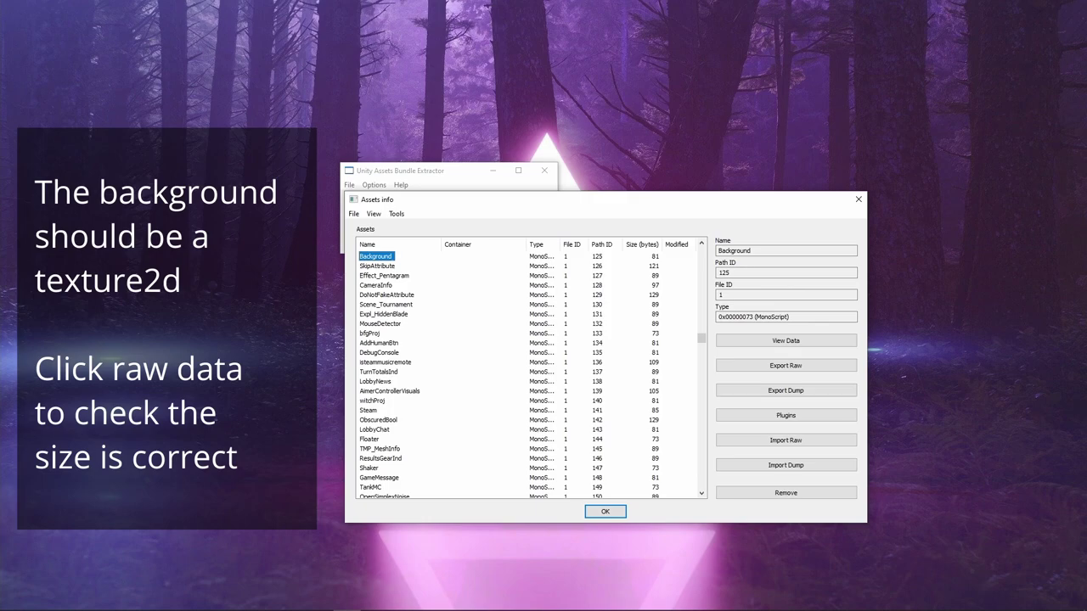
{"action": "key", "text": "F3"}
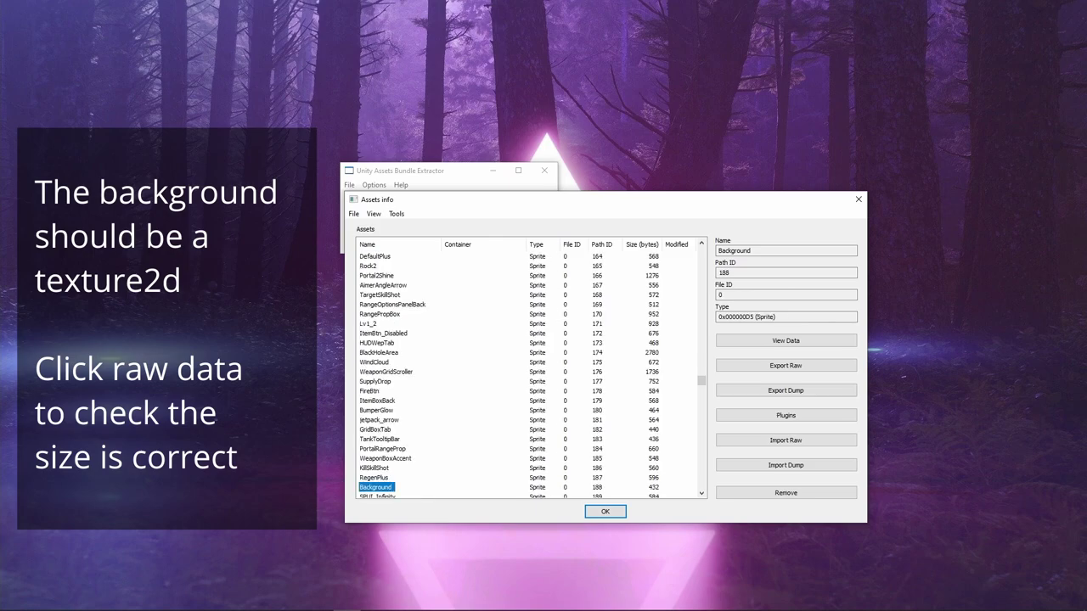
{"action": "key", "text": "F3"}
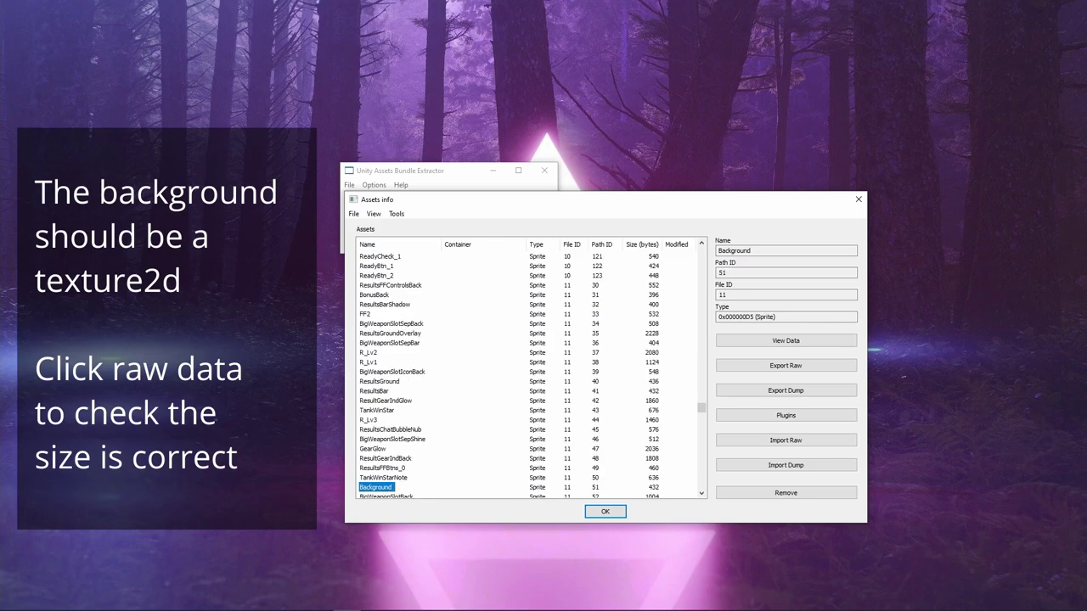
{"action": "key", "text": "F3"}
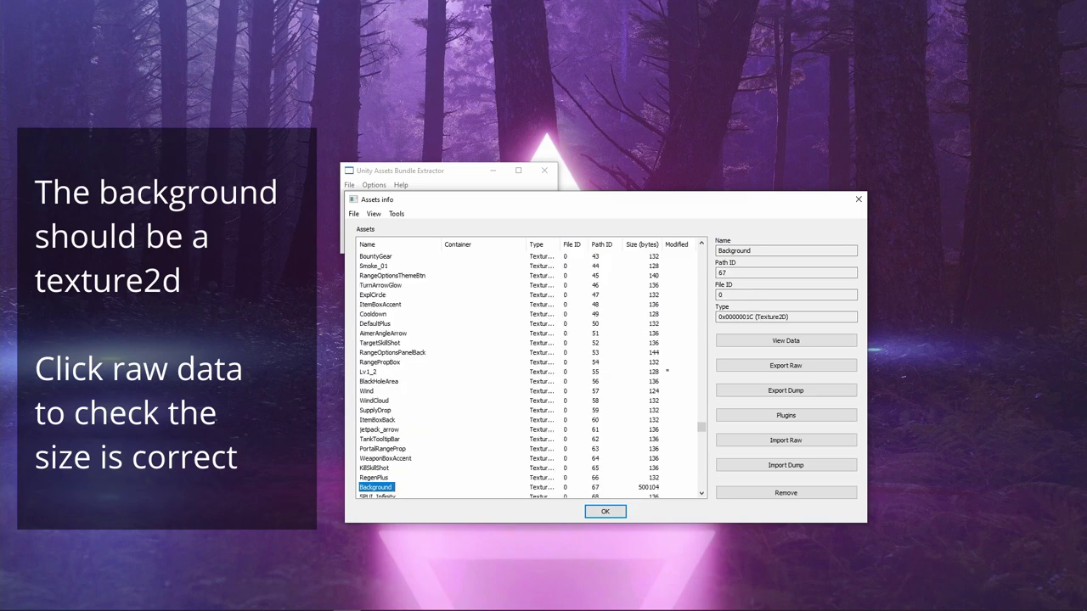
Step: Inspect the width and height in the asset data of the Background Texture2D with file ID 0
{"action": "left_click", "coordinate": [786, 416]}
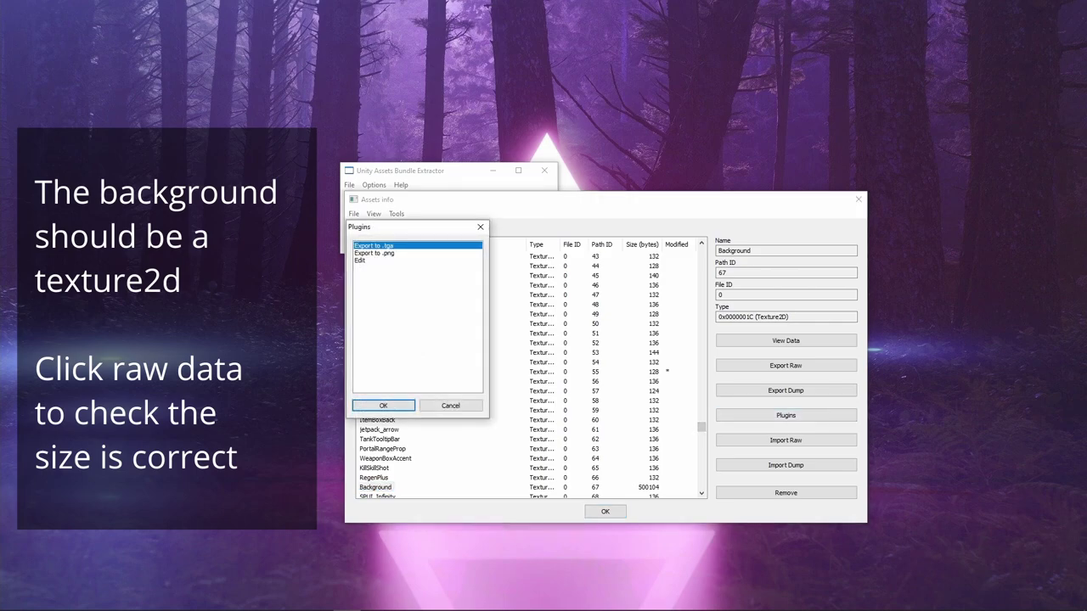
{"action": "left_click", "coordinate": [451, 406]}
{"action": "left_click", "coordinate": [785, 340]}
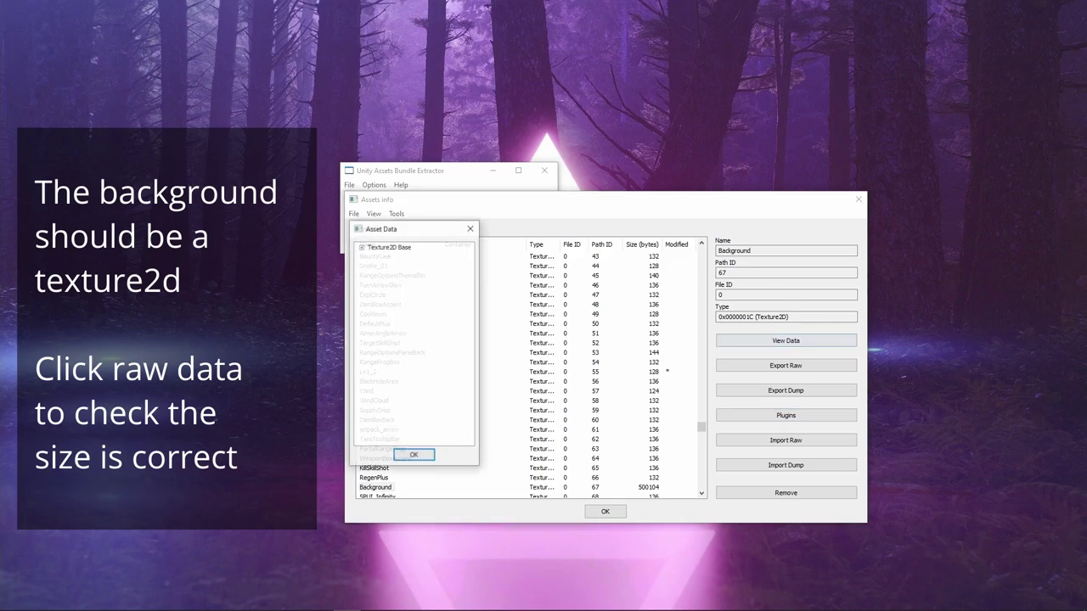
{"action": "left_click", "coordinate": [362, 247]}
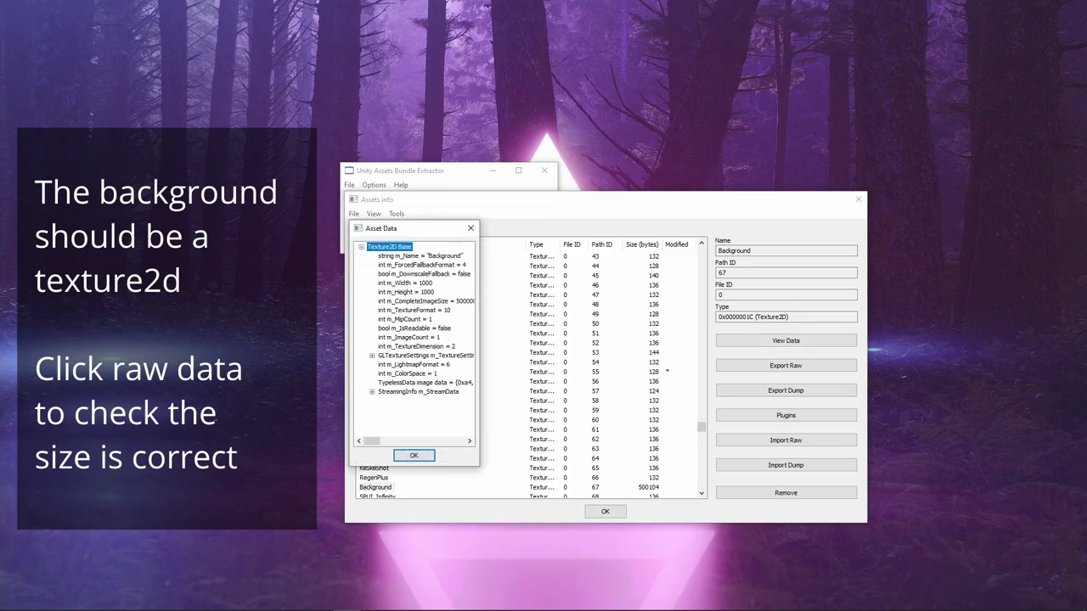
{"action": "left_click", "coordinate": [405, 282]}
{"action": "left_click", "coordinate": [406, 292]}
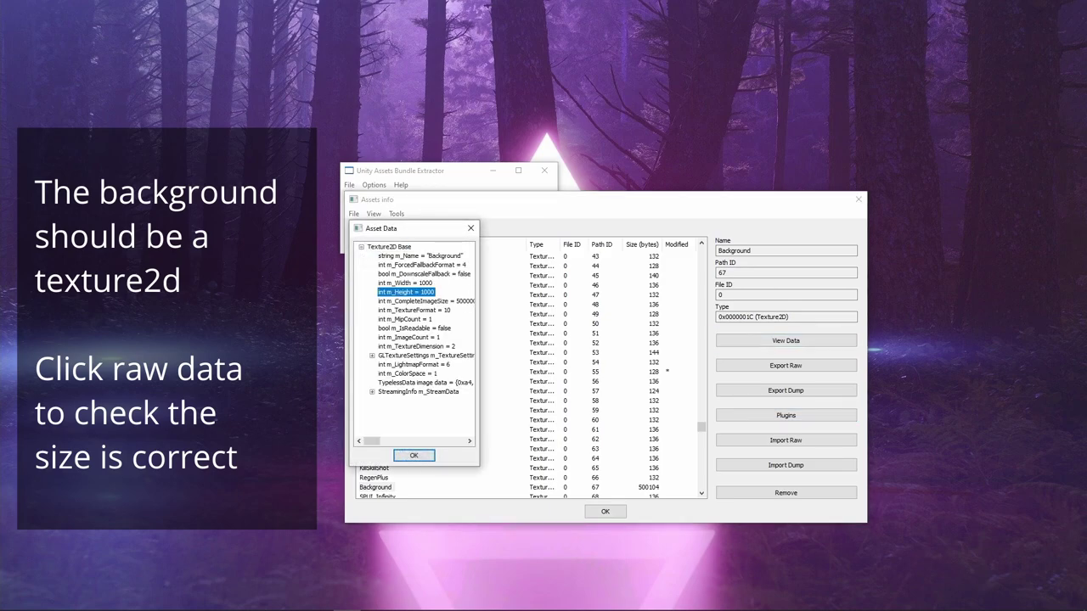
{"action": "left_click", "coordinate": [405, 283]}
{"action": "left_click", "coordinate": [414, 455]}
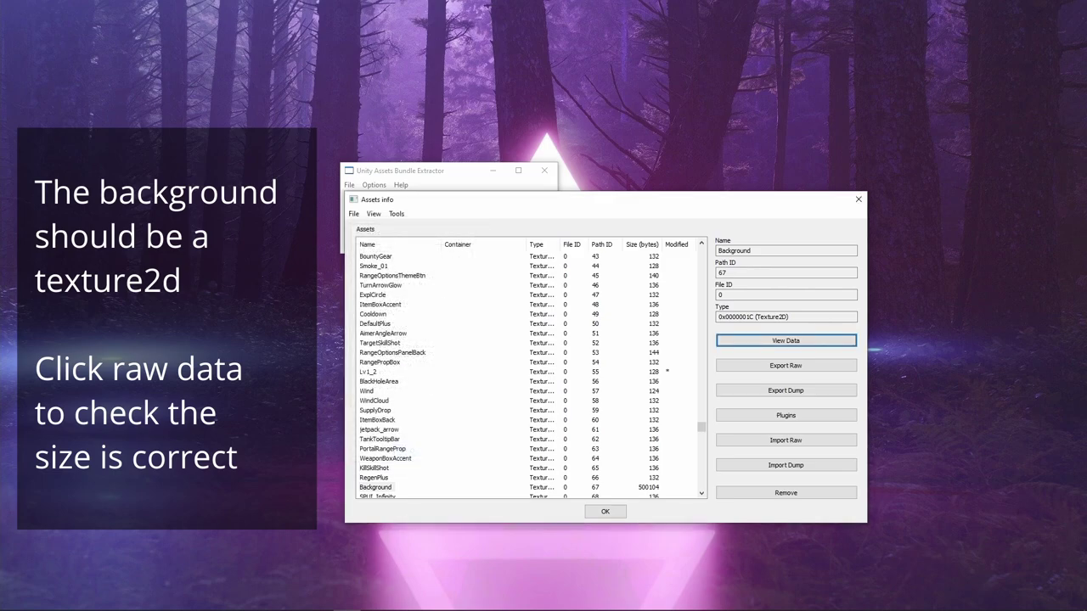
Step: Continue the search to the Background Texture2D with file ID 11 and examine its dimensions in the asset data
{"action": "key", "text": "F3"}
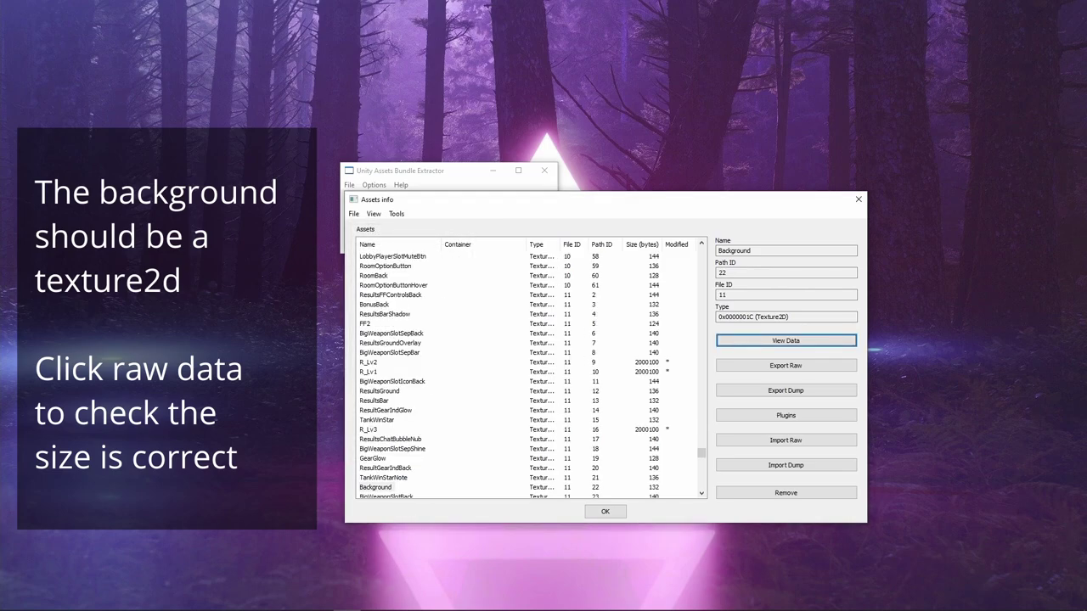
{"action": "left_click", "coordinate": [376, 487]}
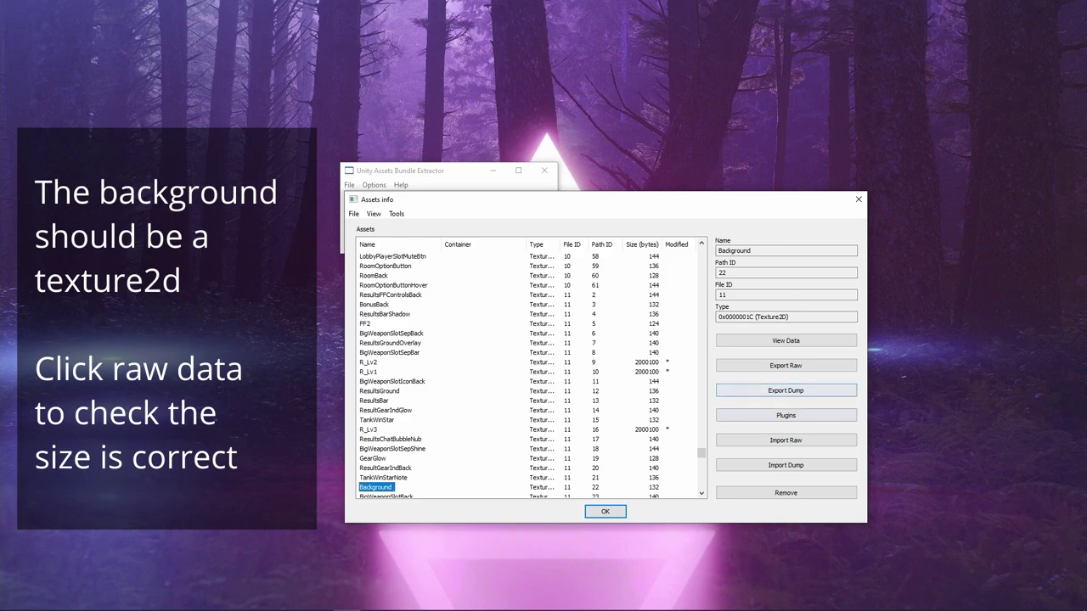
{"action": "left_click", "coordinate": [785, 341]}
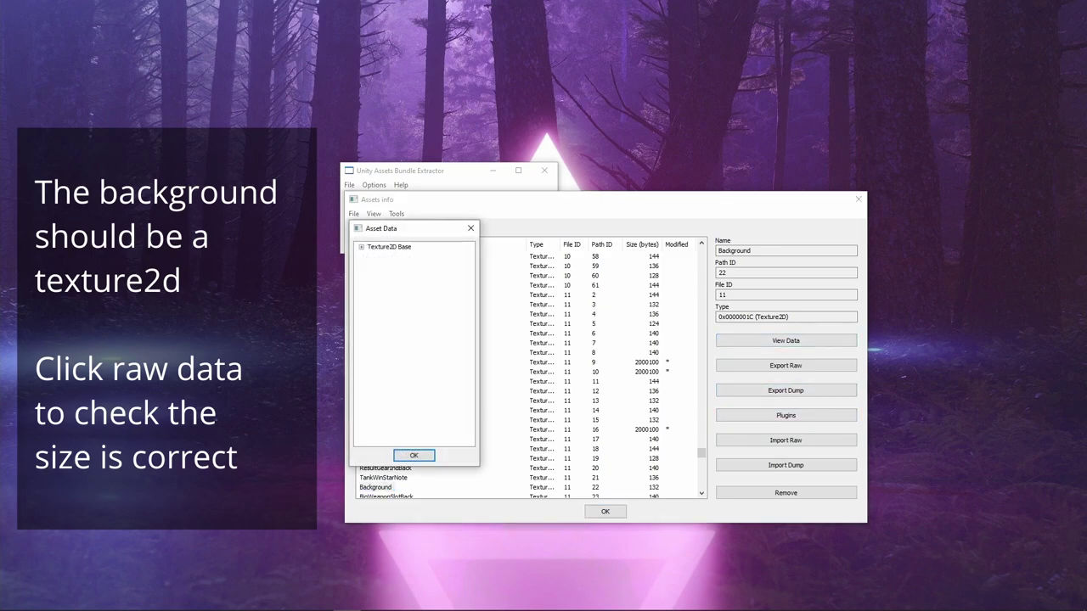
{"action": "left_click", "coordinate": [361, 247]}
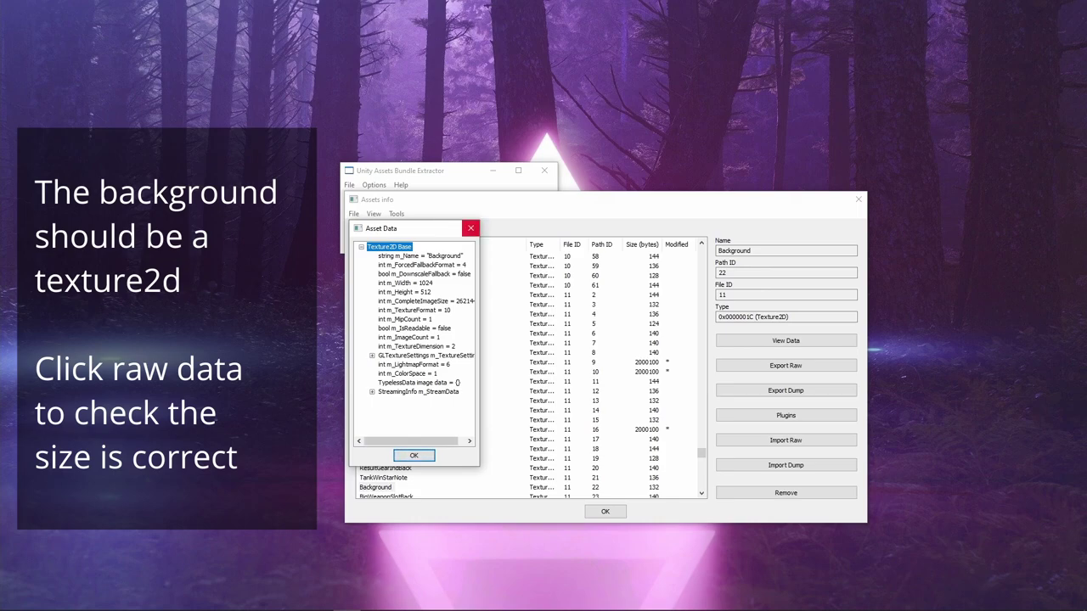
{"action": "left_click", "coordinate": [470, 228]}
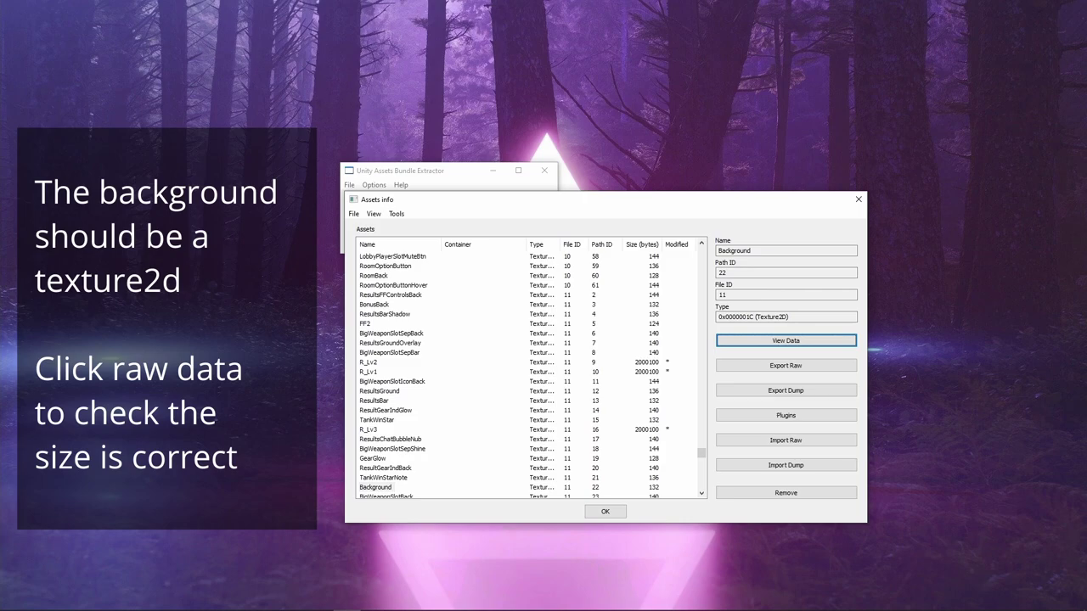
Step: Search the assets by name for background again and check the width and height of the Background Texture2D with file ID 11
{"action": "scroll", "coordinate": [510, 373], "scroll_direction": "up", "scroll_amount": 1}
{"action": "left_click", "coordinate": [374, 214]}
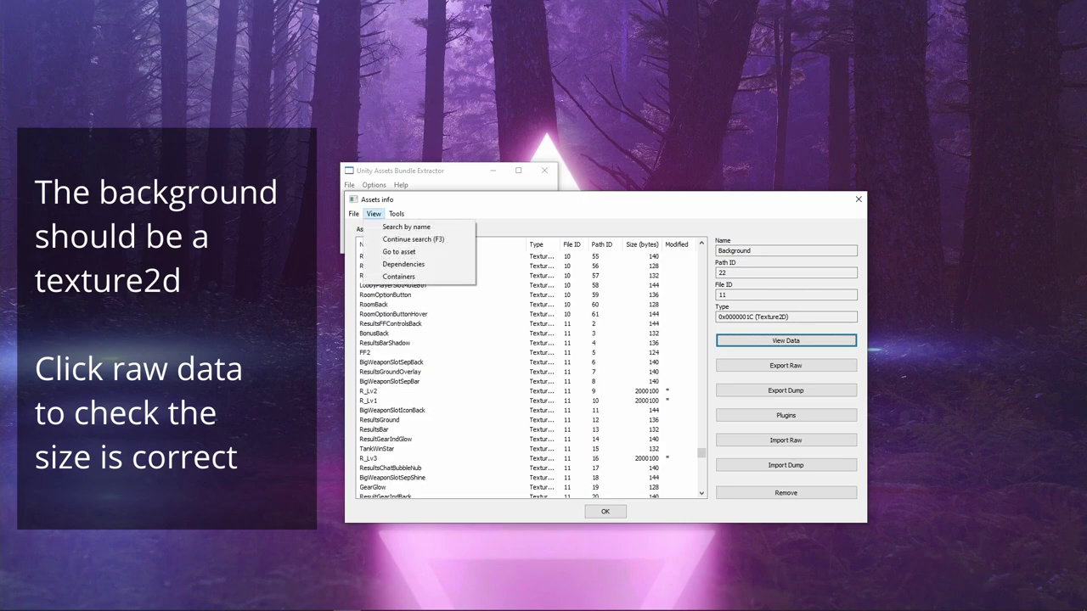
{"action": "left_click", "coordinate": [408, 228]}
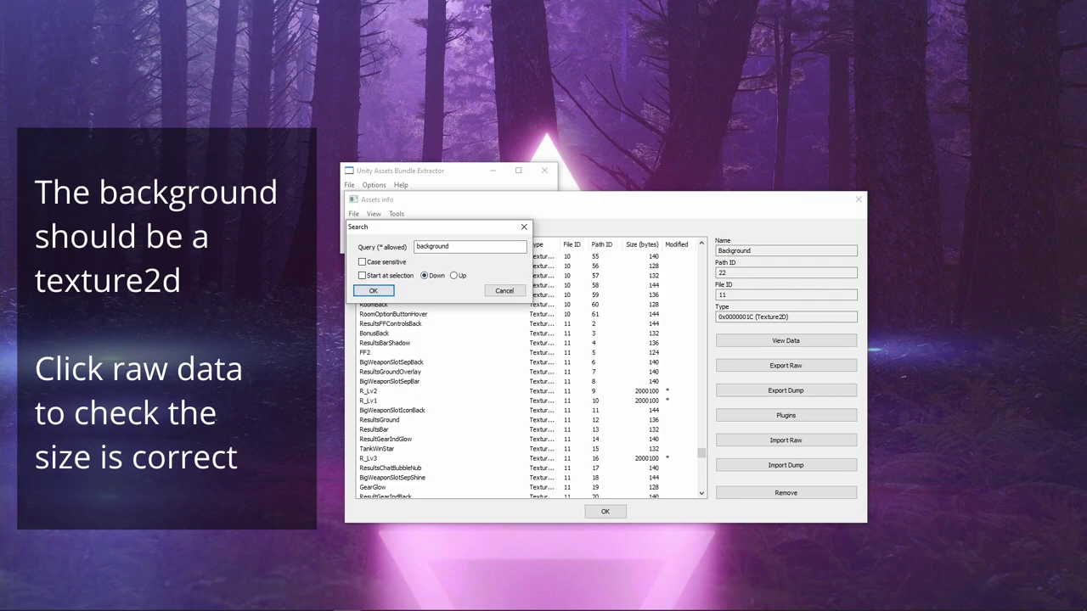
{"action": "left_click", "coordinate": [373, 291]}
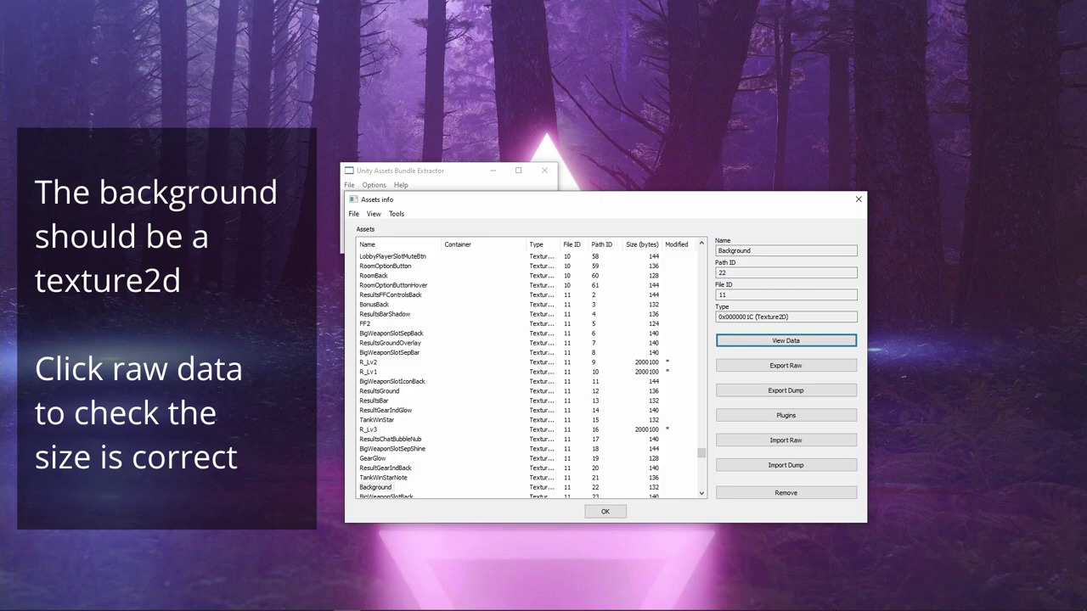
{"action": "left_click", "coordinate": [375, 487]}
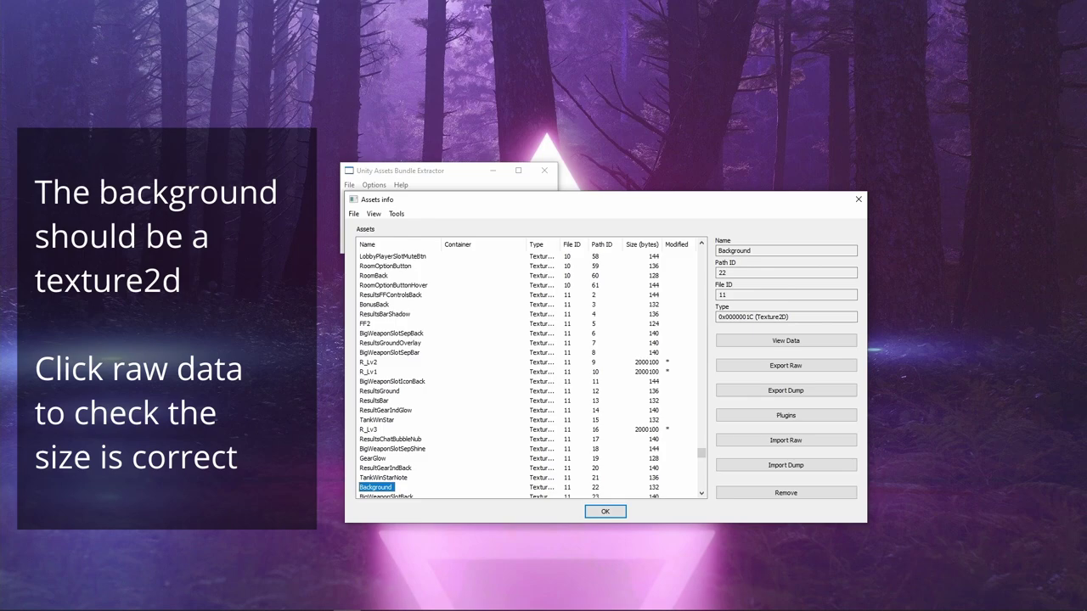
{"action": "left_click", "coordinate": [786, 341]}
{"action": "left_click", "coordinate": [362, 247]}
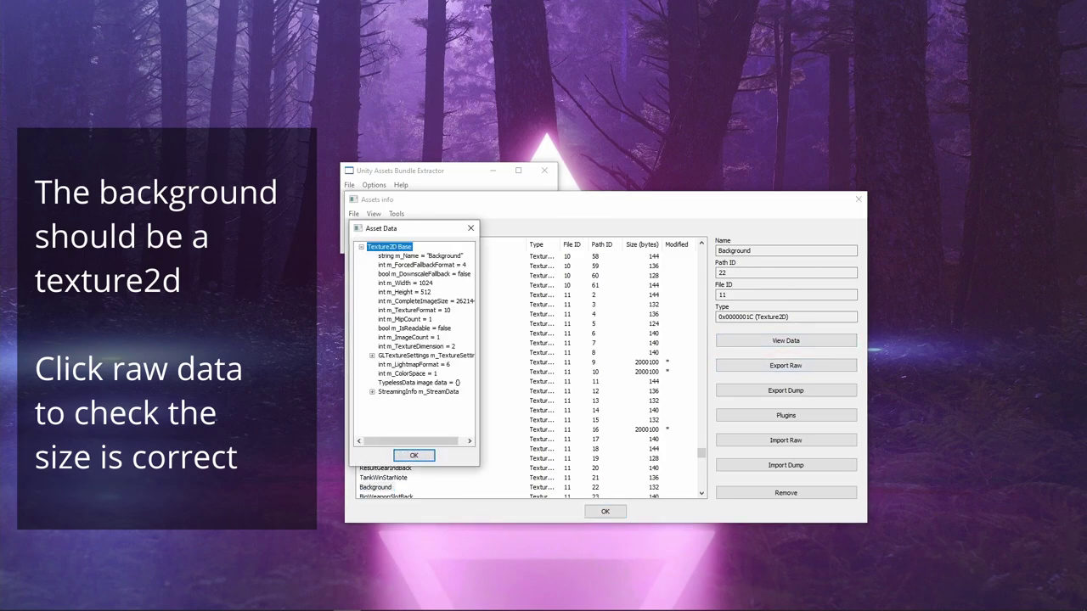
{"action": "left_click", "coordinate": [470, 229]}
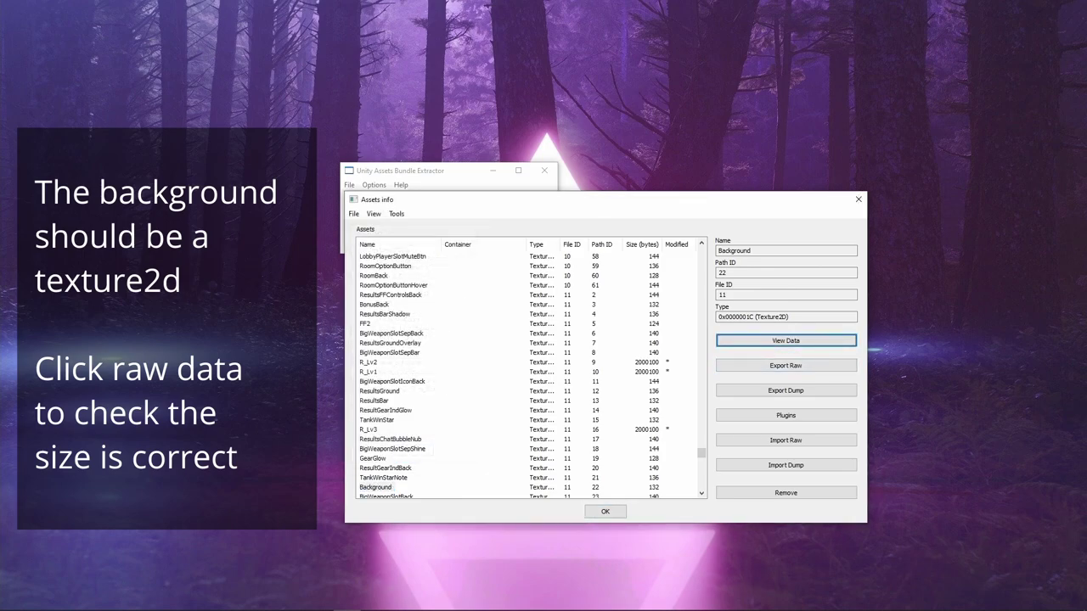
Step: Continue the search to the Background Texture2D with file ID 0 and inspect its width and height in the asset data
{"action": "key", "text": "F3"}
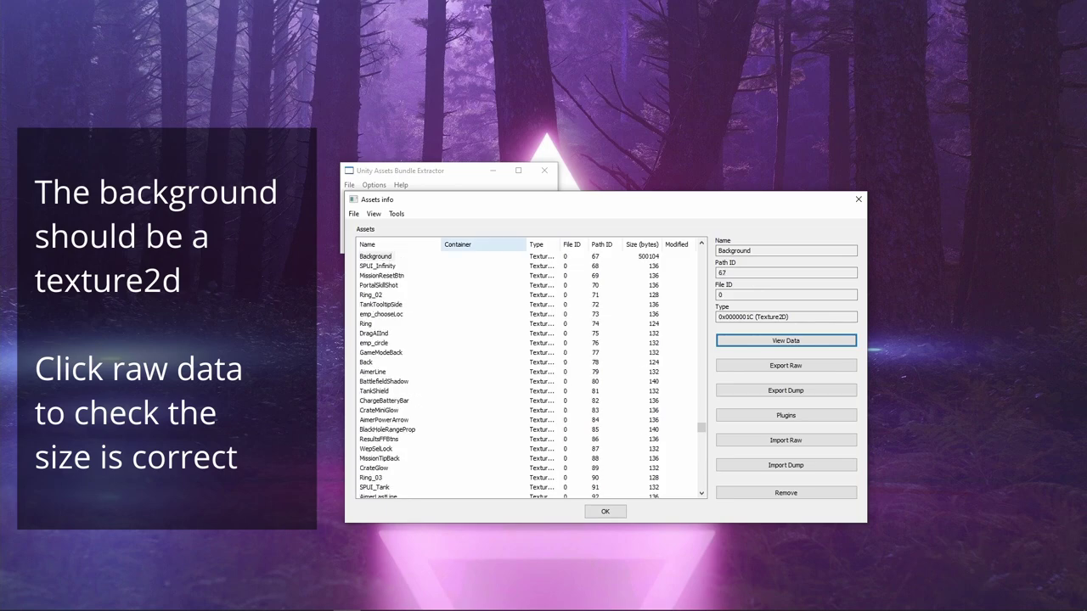
{"action": "left_click", "coordinate": [376, 256]}
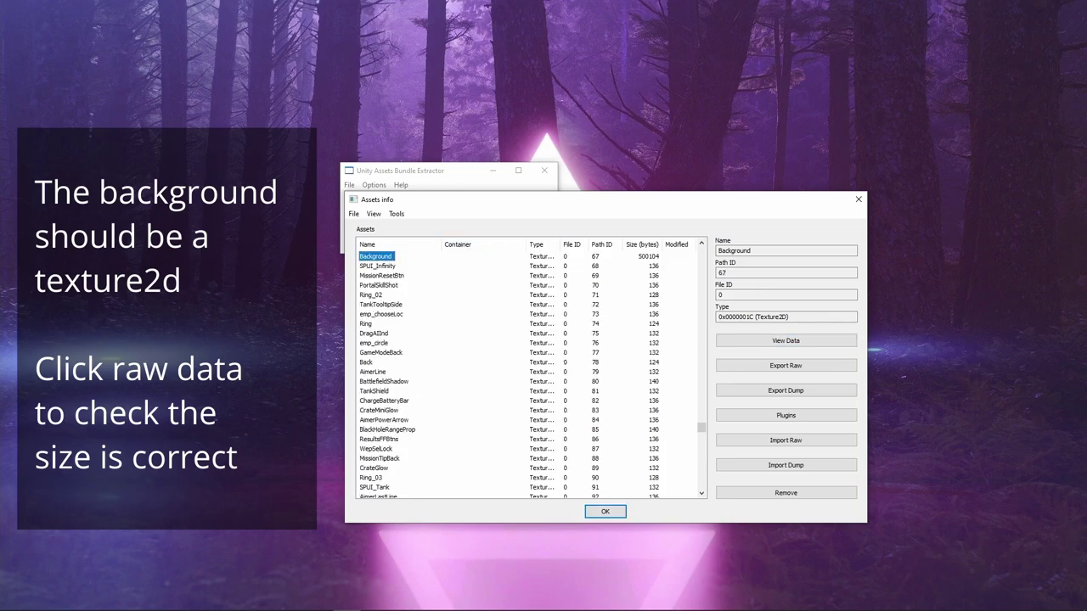
{"action": "left_click", "coordinate": [785, 341]}
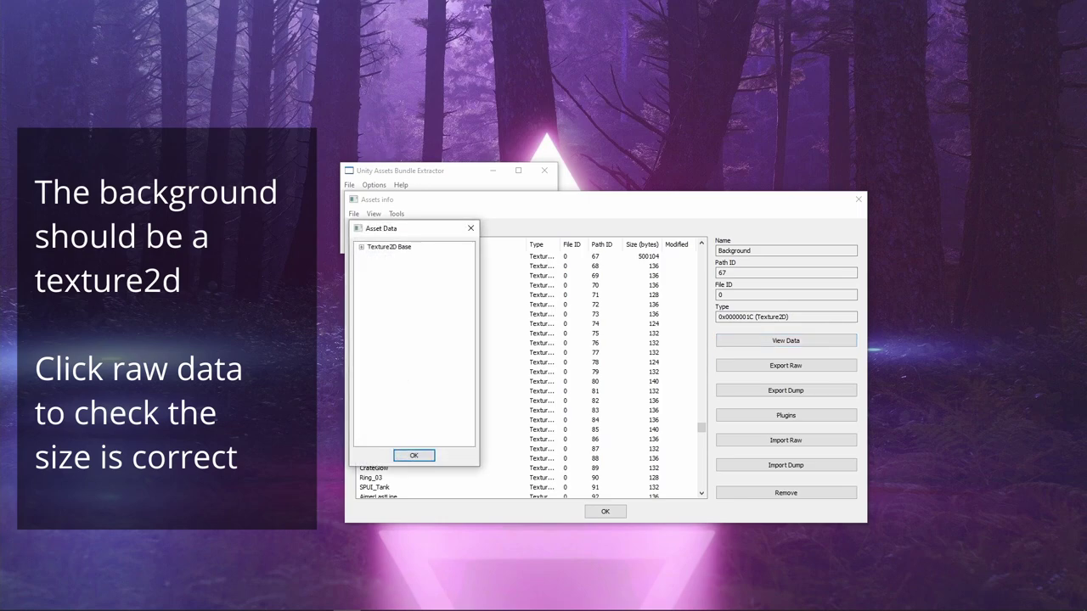
{"action": "left_click", "coordinate": [361, 247]}
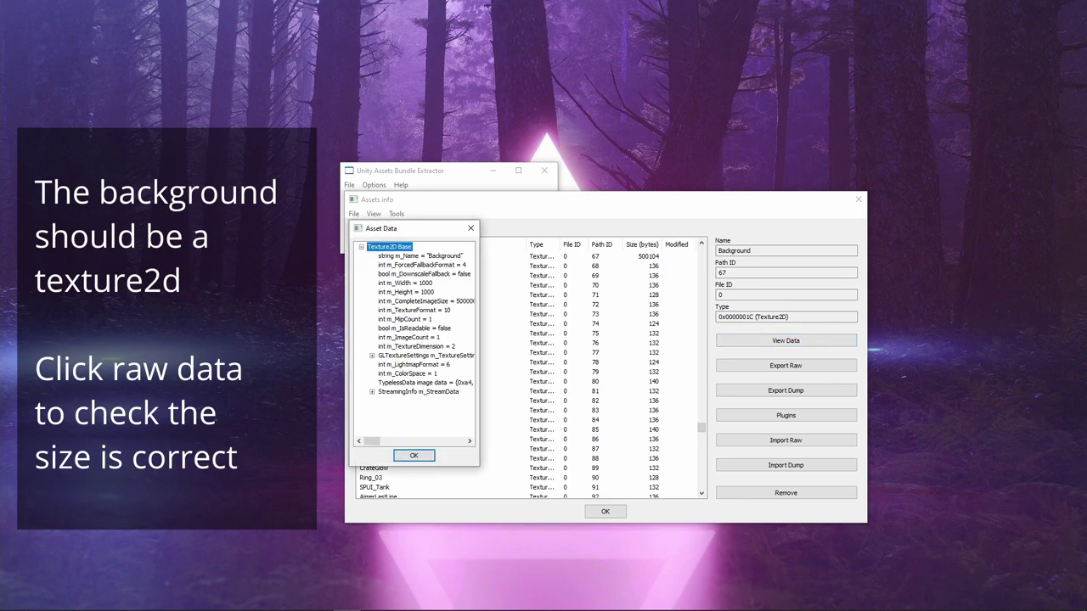
{"action": "key", "text": "space"}
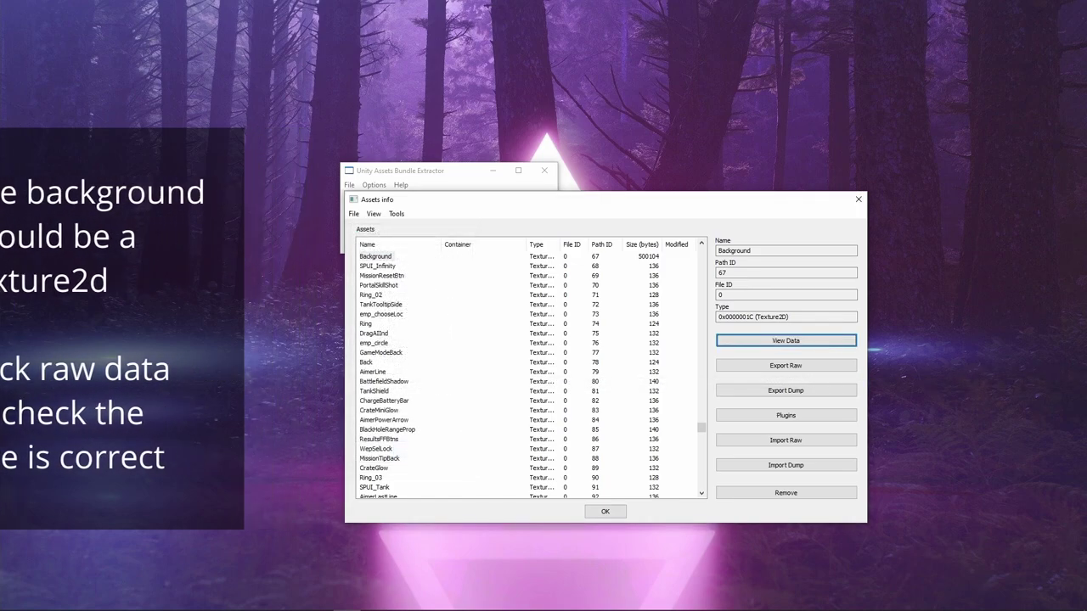
{"action": "key", "text": "Tab"}
{"action": "key", "text": "Tab"}
{"action": "key", "text": "Tab"}
{"action": "key", "text": "space"}
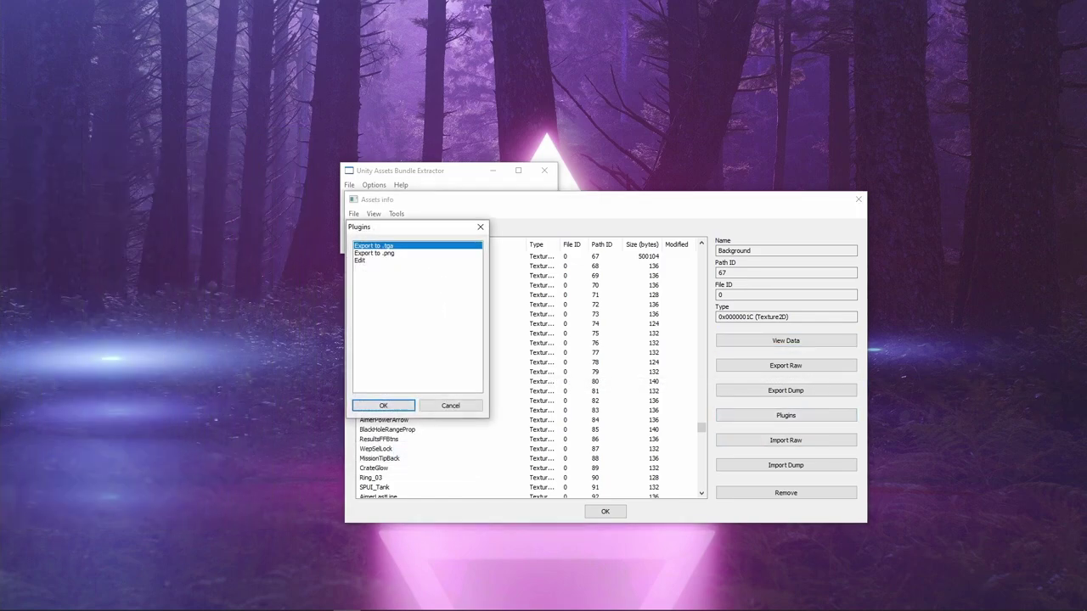
{"action": "key", "text": "Return"}
{"action": "key", "text": "Return"}
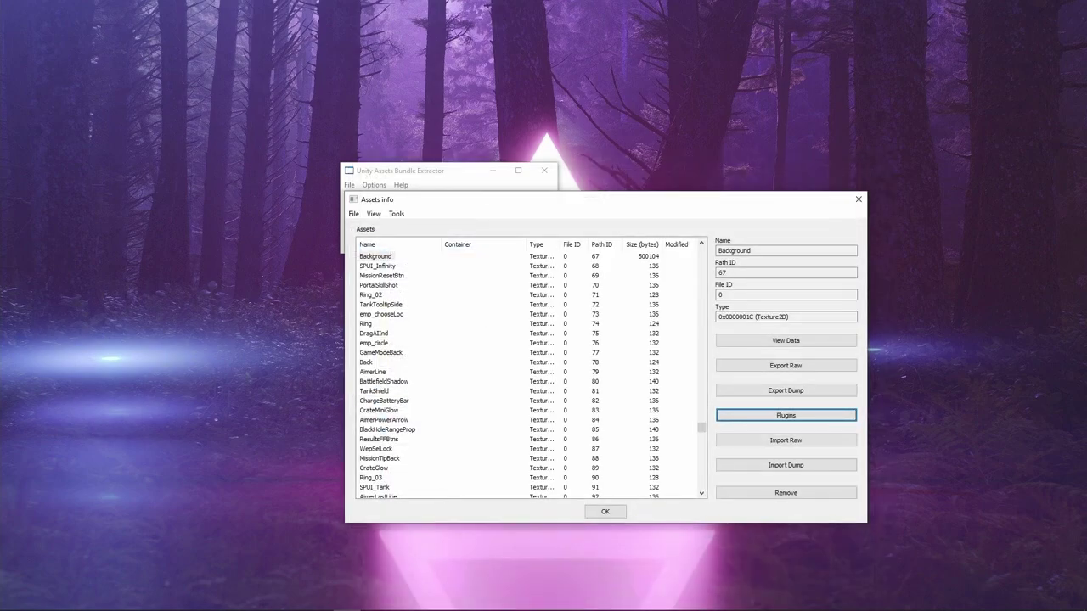
Step: Edit the Background Texture2D with file ID 0 by loading Background.png from the modded files folder at Normal (multithread) quality
{"action": "key", "text": "space"}
{"action": "key", "text": "Down"}
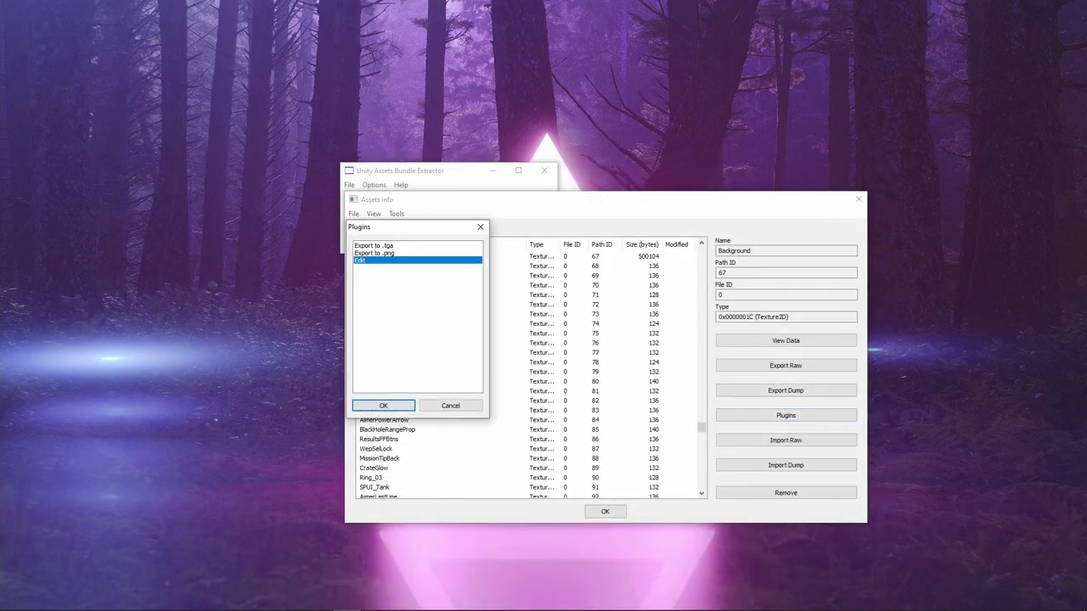
{"action": "key", "text": "Return"}
{"action": "left_click", "coordinate": [459, 432]}
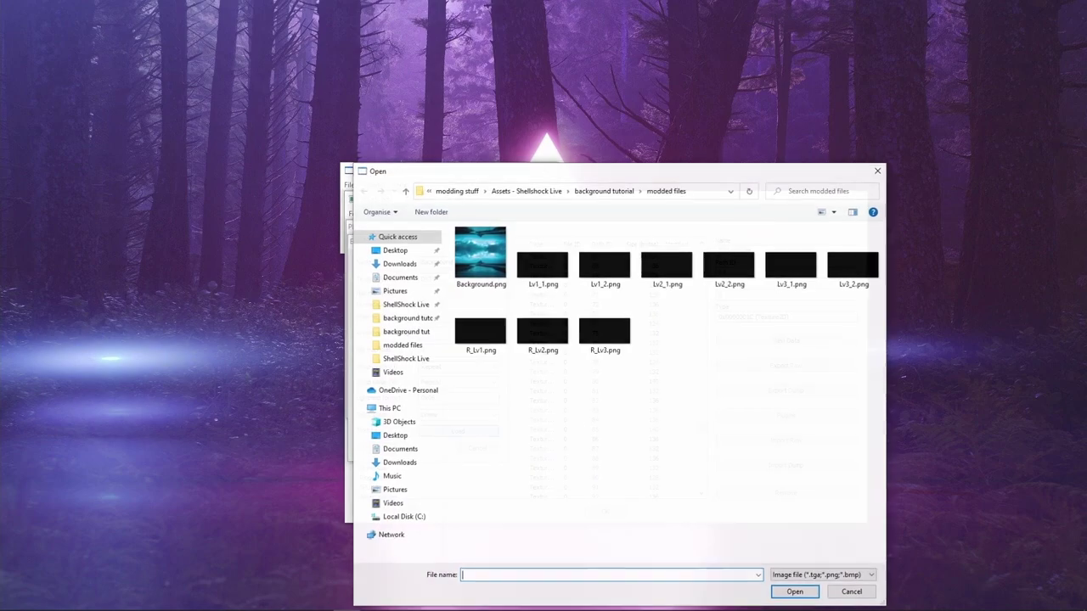
{"action": "left_click", "coordinate": [481, 258]}
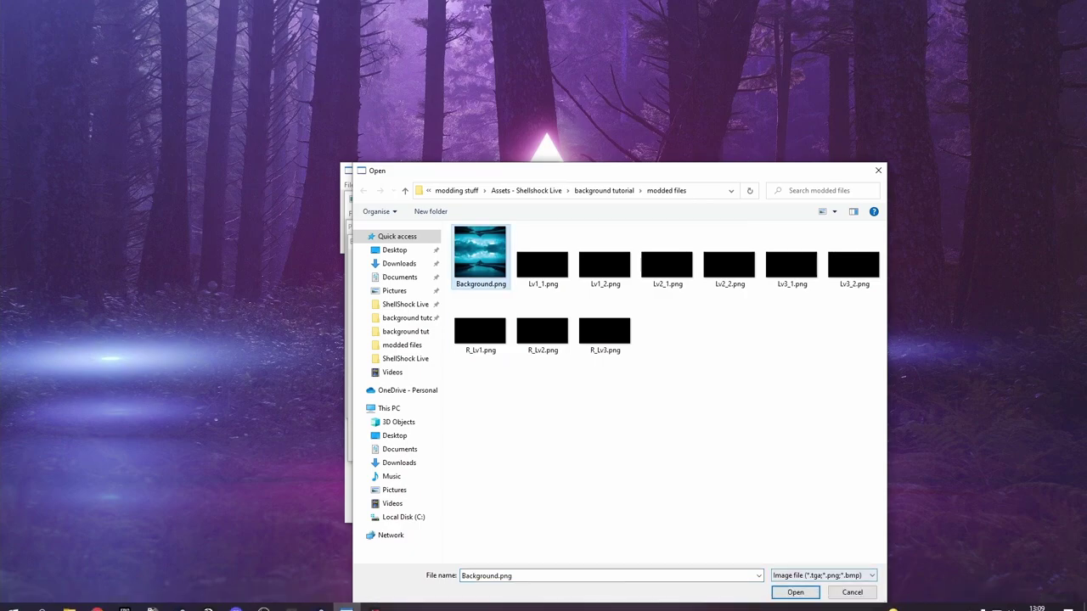
{"action": "left_click", "coordinate": [795, 593]}
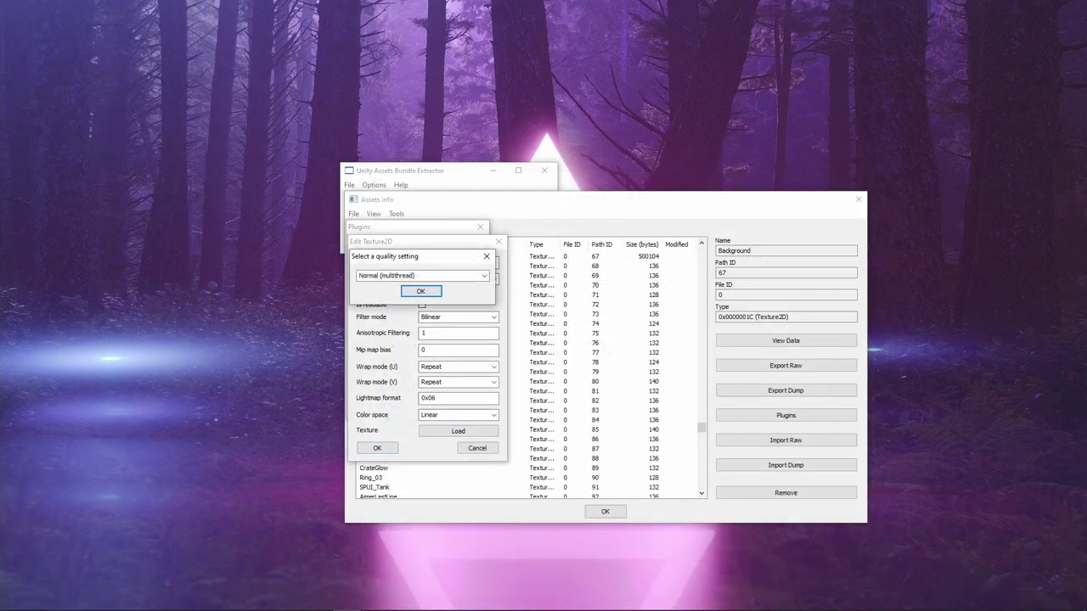
{"action": "key", "text": "Return"}
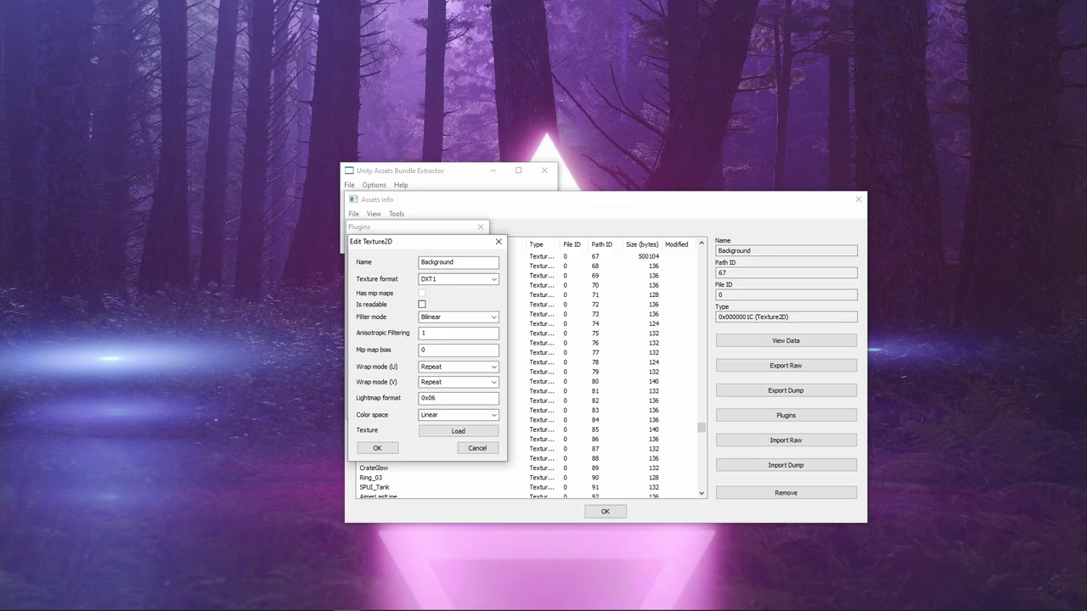
{"action": "double_click", "coordinate": [377, 448]}
Step: Save the changed asset files, including sharedassets8.assets, under their existing names in the modded files folder
{"action": "key", "text": "Return"}
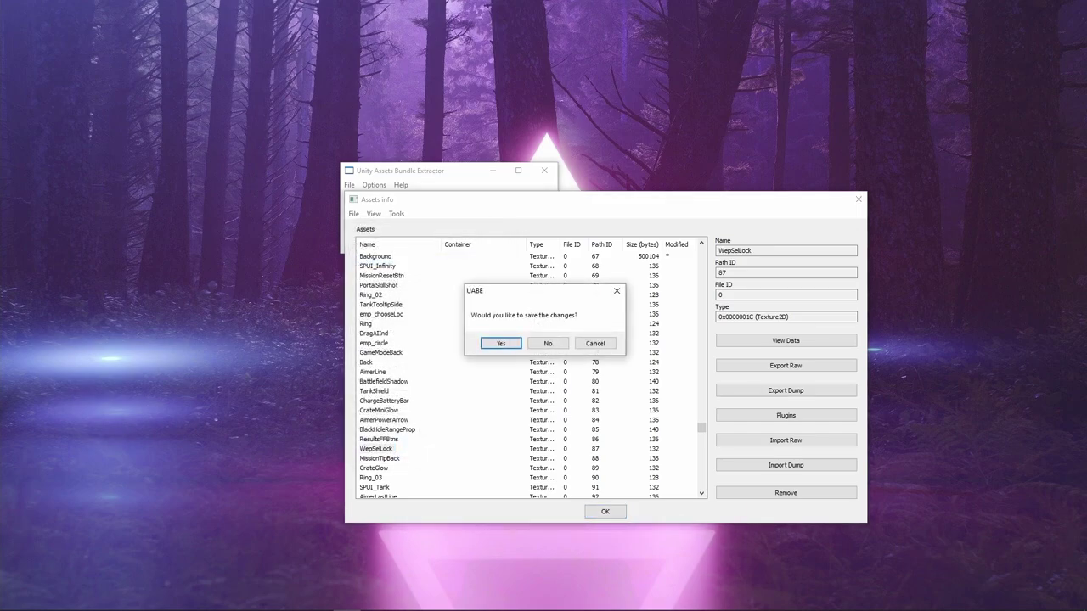
{"action": "key", "text": "Return"}
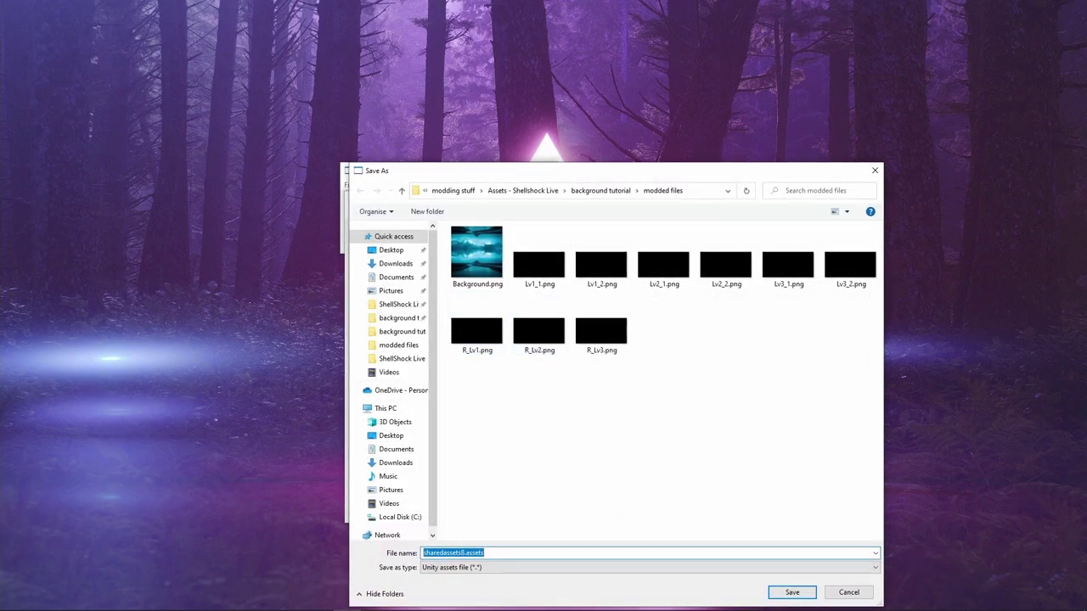
{"action": "key", "text": "Return"}
{"action": "key", "text": "Return"}
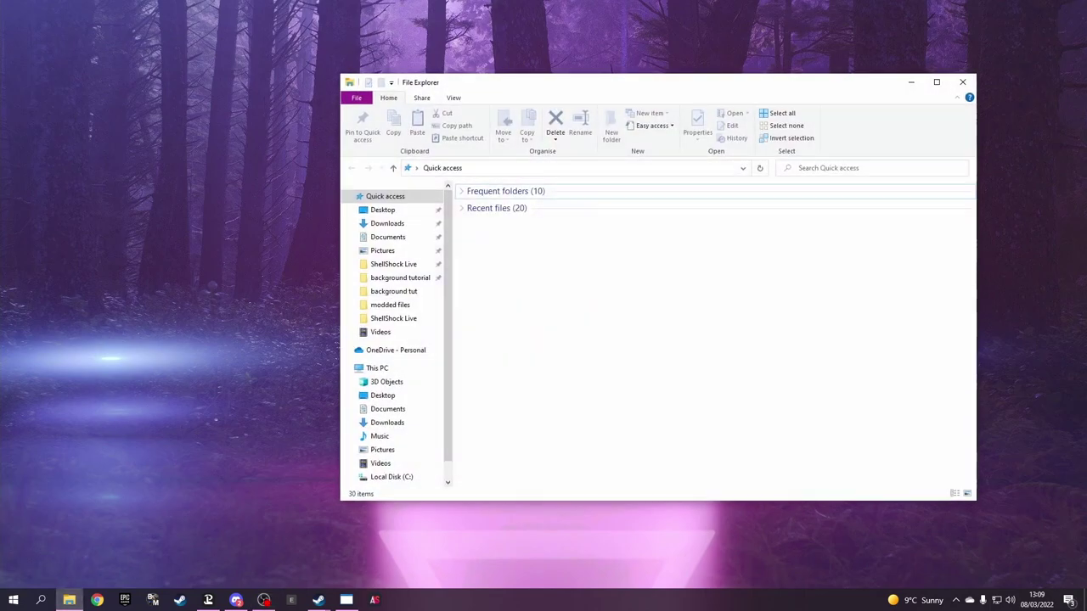
Step: Switch to File Explorer and check the saved asset files in the modded files folder and the contents of the ShellShock Live game folder
{"action": "left_click", "coordinate": [400, 278]}
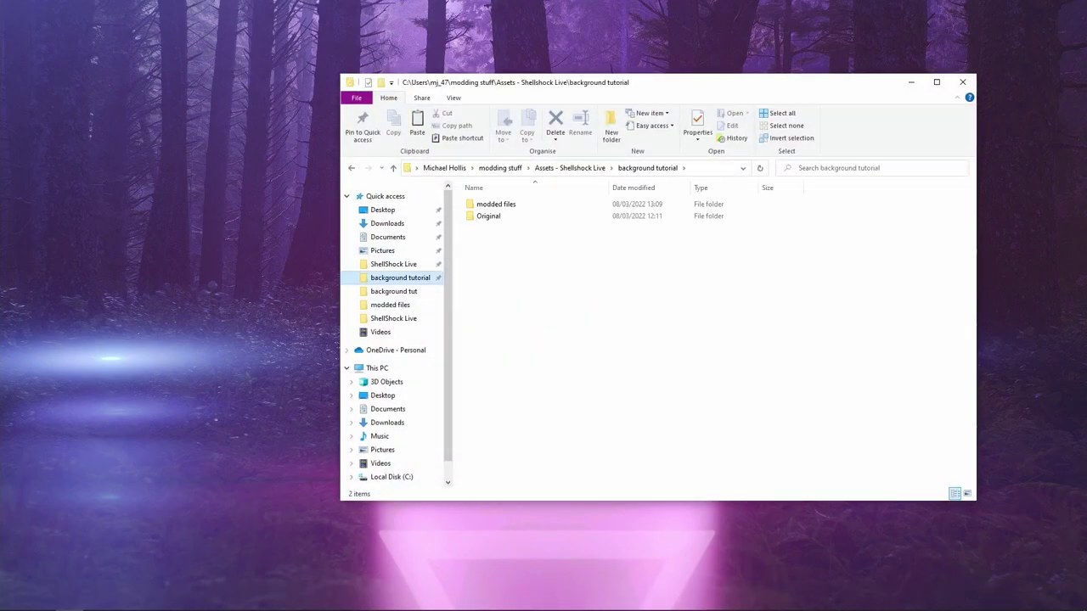
{"action": "double_click", "coordinate": [492, 207]}
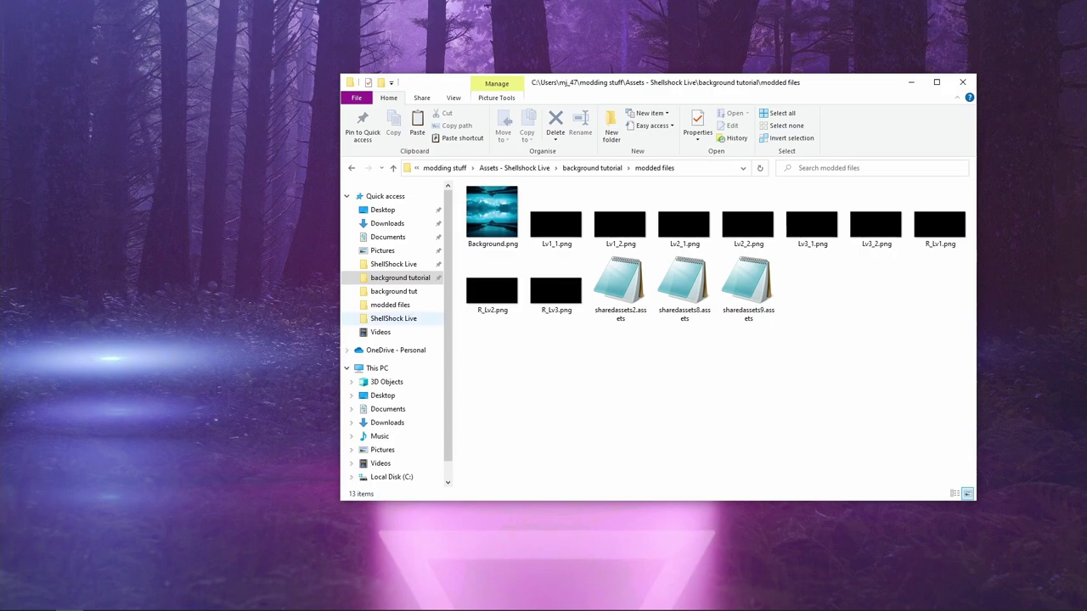
{"action": "left_click", "coordinate": [393, 264]}
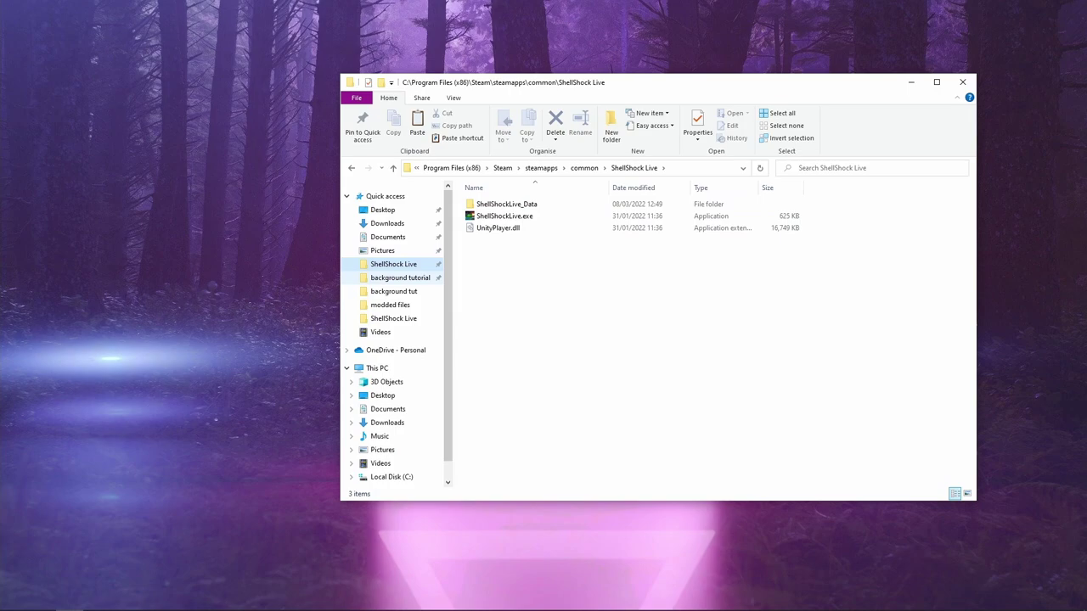
Step: Move sharedassets2.assets, sharedassets8.assets and sharedassets9.assets from modded files to the ShellShock Live folder and on into ShellShockLive_Data
{"action": "left_click", "coordinate": [400, 277]}
{"action": "double_click", "coordinate": [496, 205]}
{"action": "left_click_drag", "start_coordinate": [811, 334], "coordinate": [397, 269]}
{"action": "left_click", "coordinate": [393, 265]}
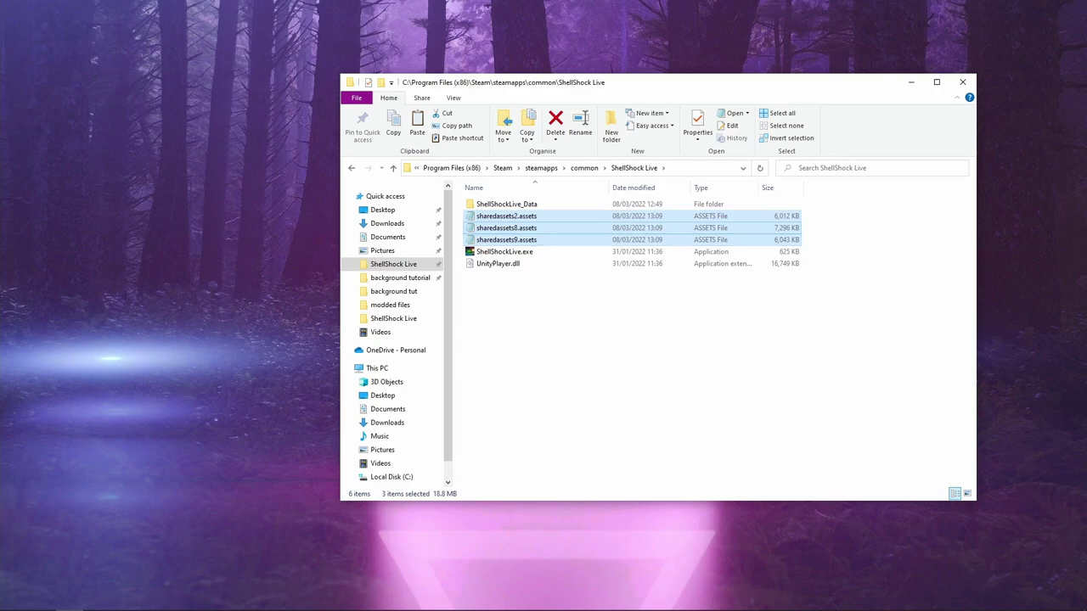
{"action": "left_click_drag", "start_coordinate": [506, 227], "coordinate": [503, 203]}
{"action": "left_click", "coordinate": [516, 220]}
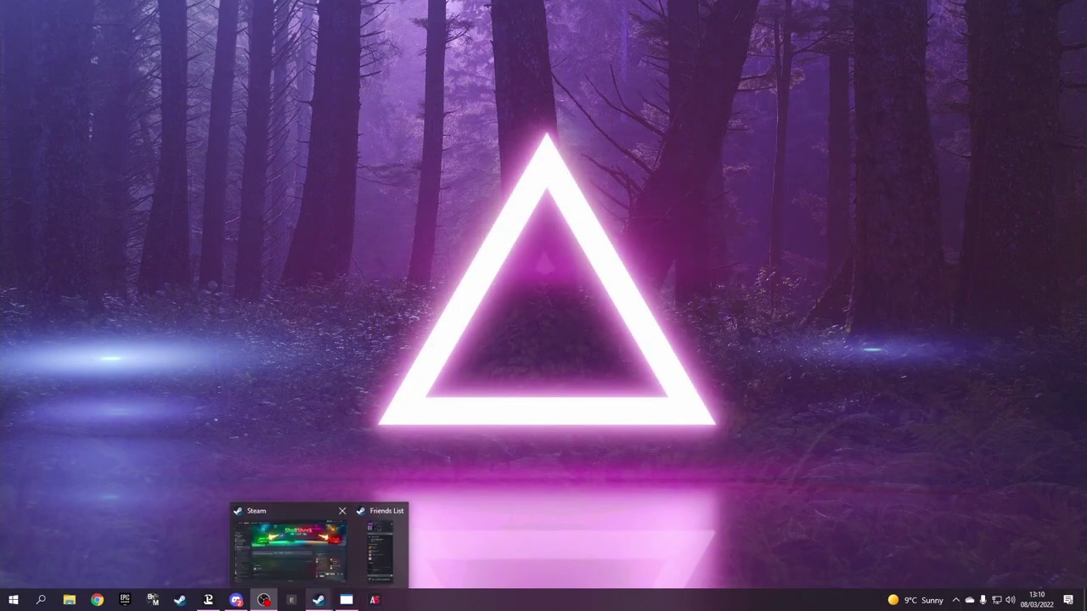
Step: Switch to Steam and launch ShellShock Live
{"action": "left_click", "coordinate": [289, 548]}
{"action": "left_click", "coordinate": [216, 243]}
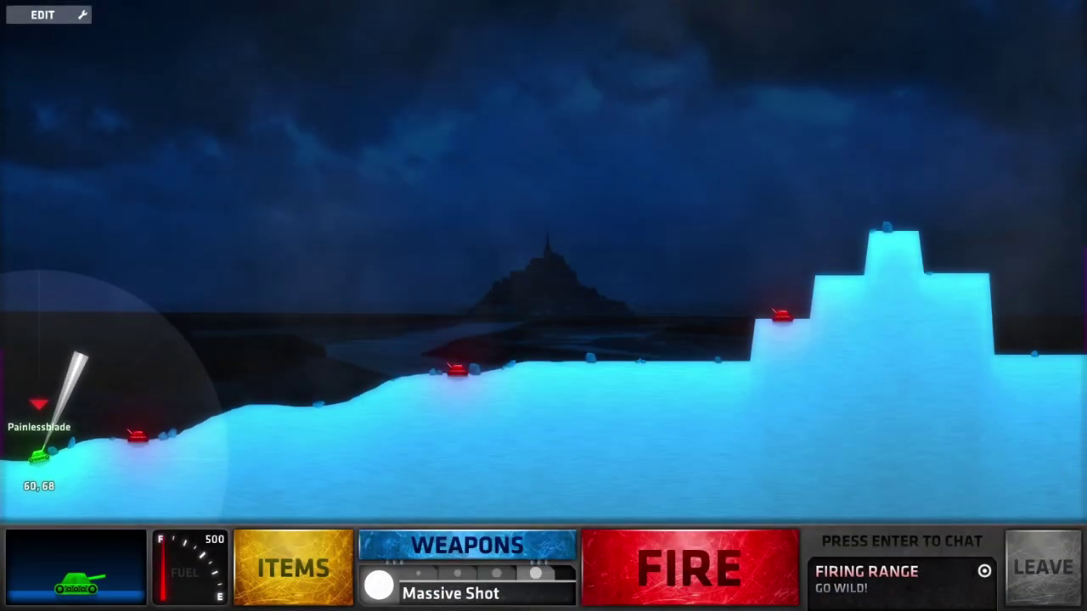
Step: Change the firing range terrain in edit mode by advancing five shapes to the flat valley between tall side walls, and finish editing
{"action": "left_click", "coordinate": [48, 14]}
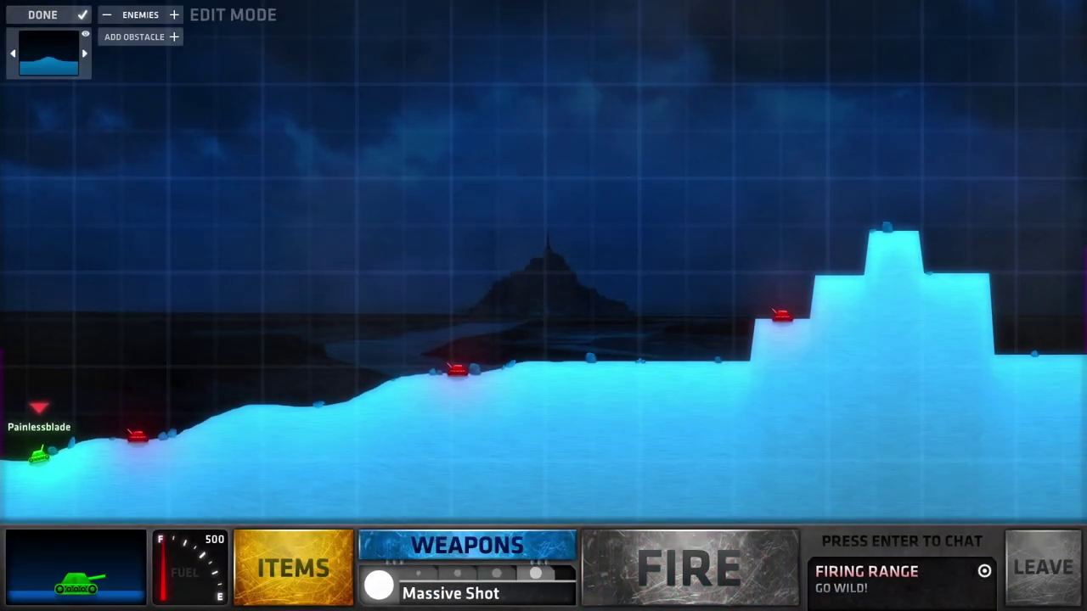
{"action": "left_click", "coordinate": [84, 54]}
{"action": "left_click", "coordinate": [84, 54]}
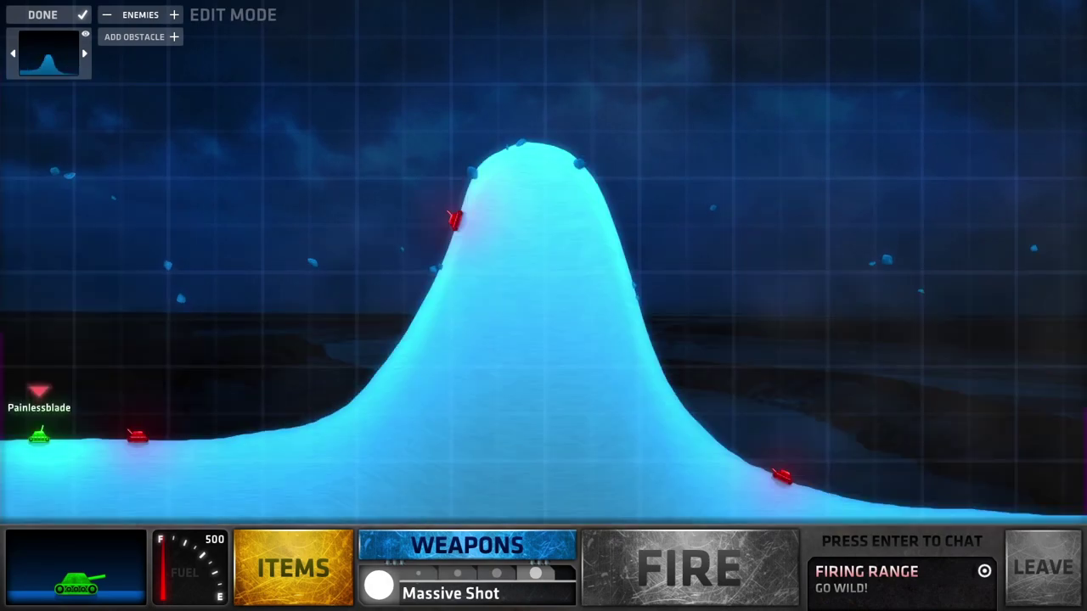
{"action": "left_click", "coordinate": [84, 53]}
{"action": "left_click", "coordinate": [85, 54]}
{"action": "left_click", "coordinate": [84, 53]}
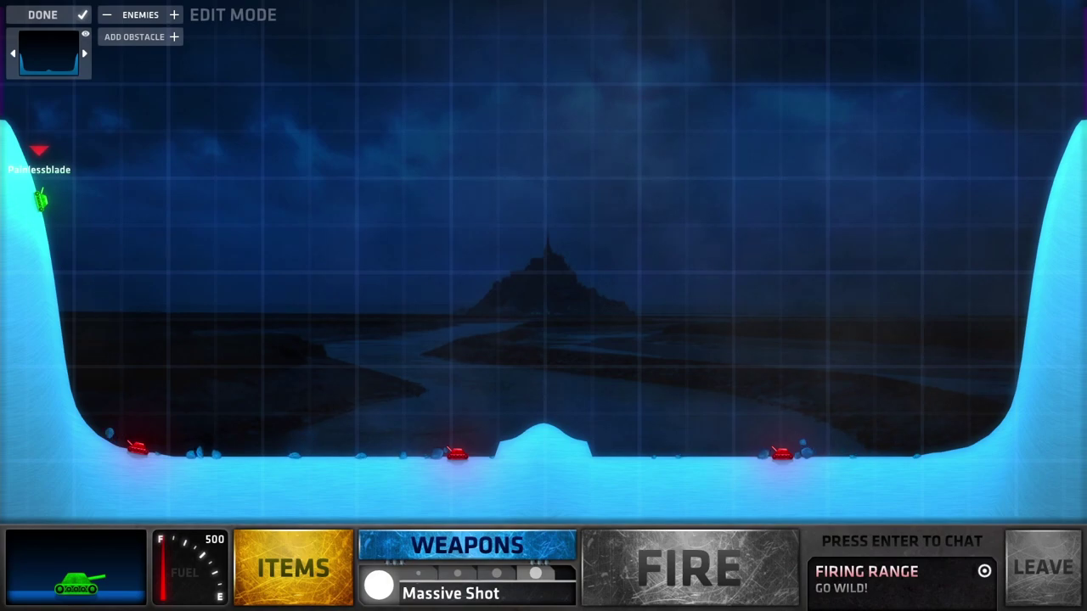
{"action": "left_click", "coordinate": [47, 14]}
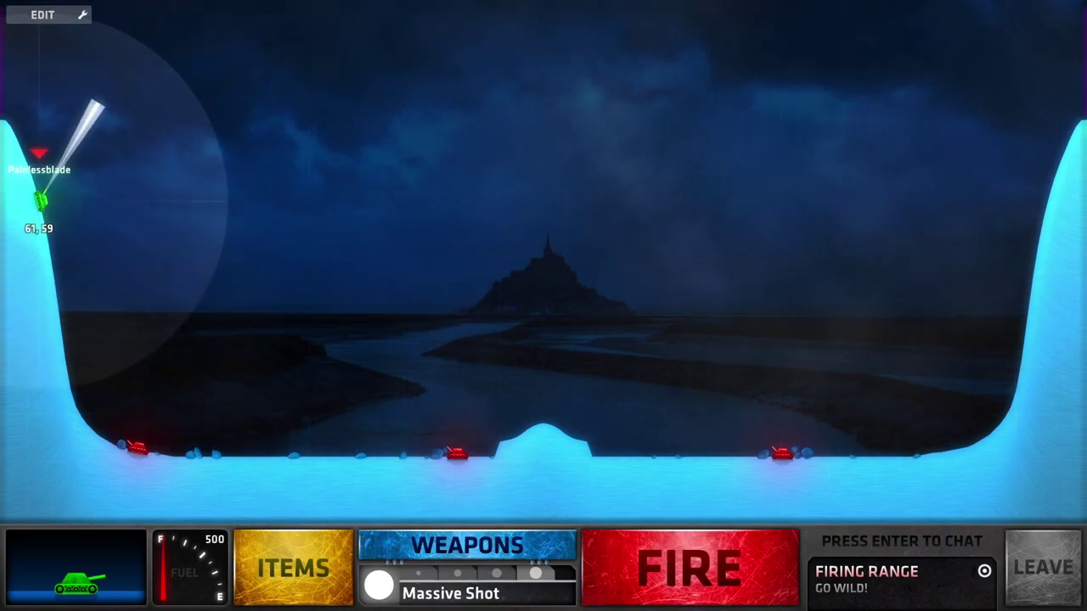